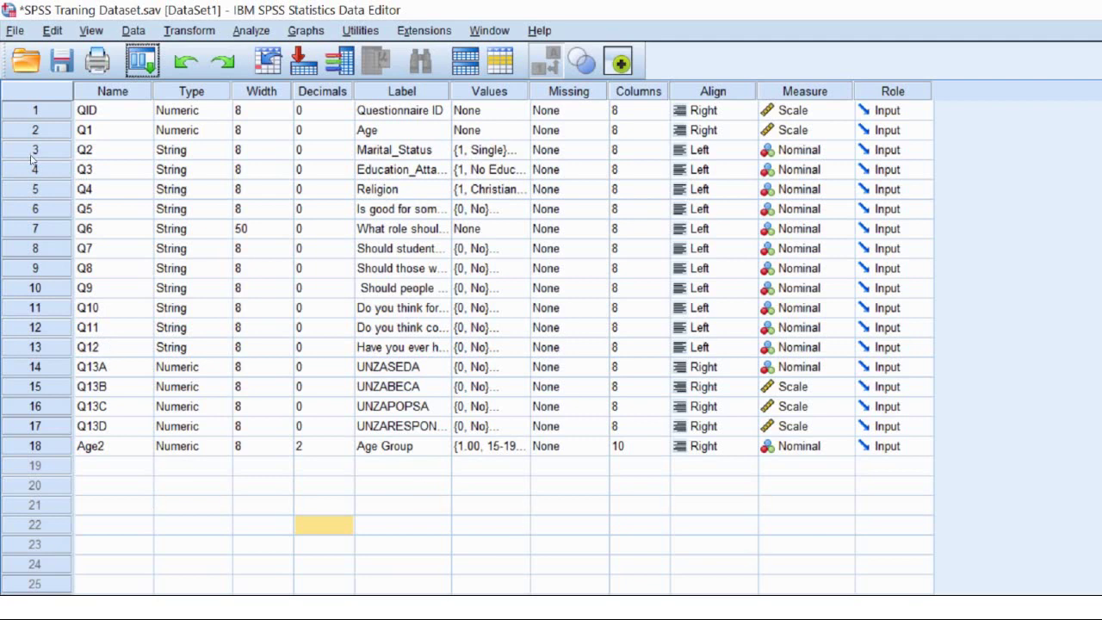
{"action": "left_click", "coordinate": [52, 228]}
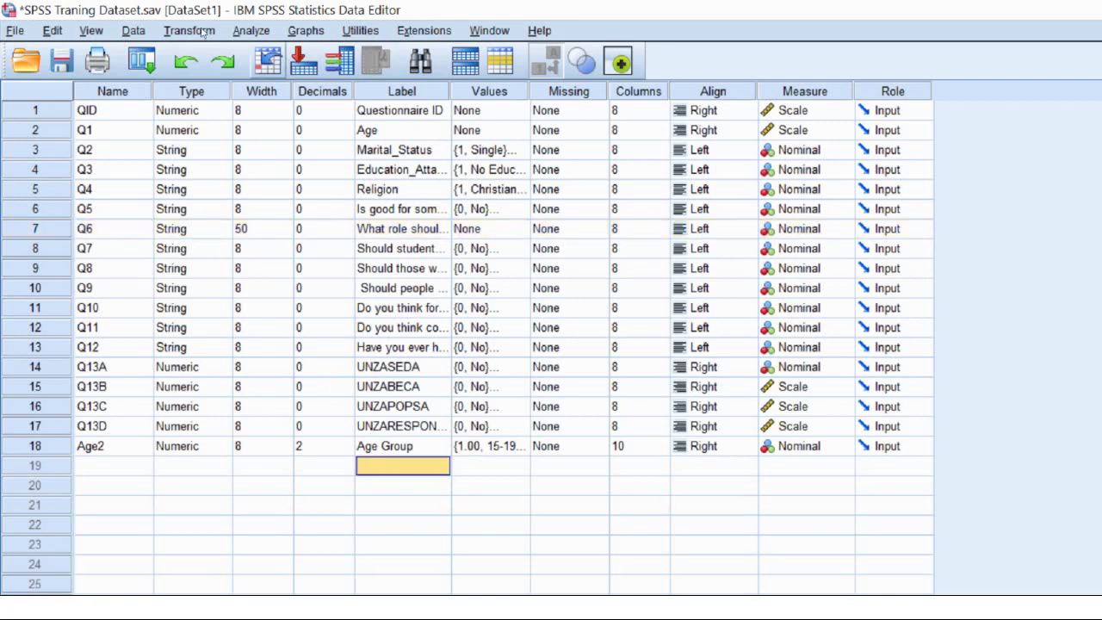
{"action": "key", "text": "alt+a"}
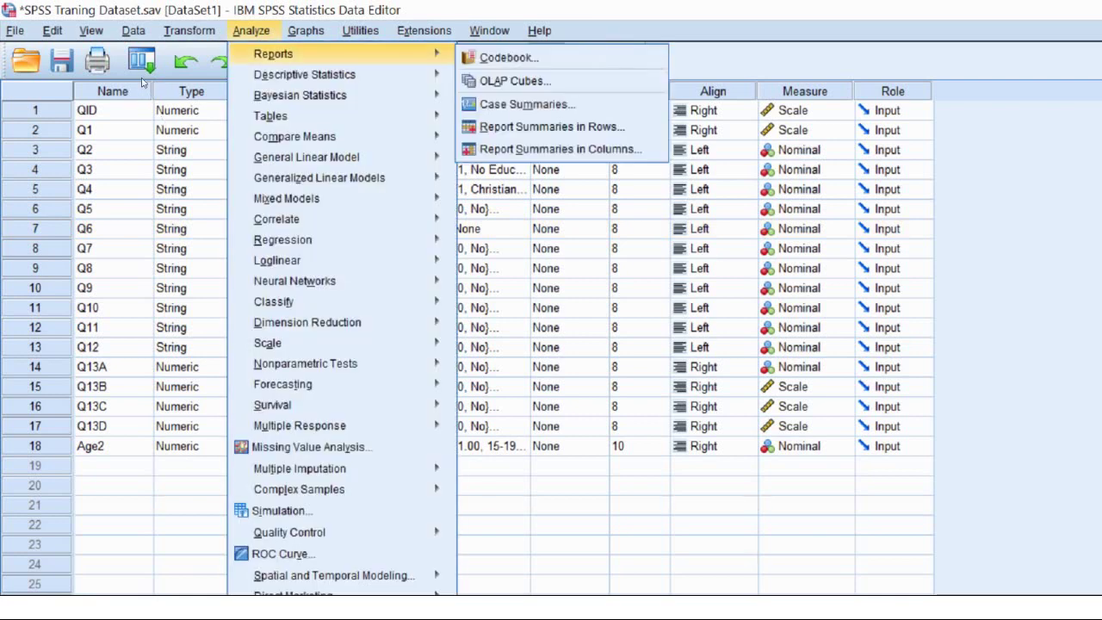
{"action": "left_click", "coordinate": [183, 150]}
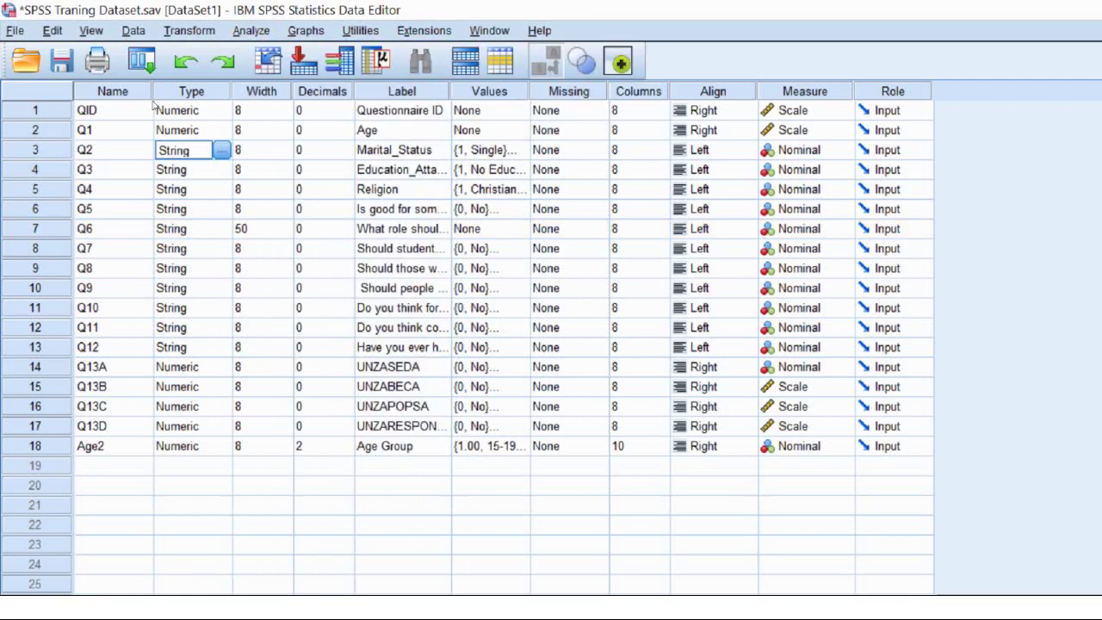
Recall the Frequencies dialog and clear UNZASEDA, UNZABECA, UNZAPOPSA and UNZARESPONSE from its analysis variables.
{"action": "left_click", "coordinate": [118, 53]}
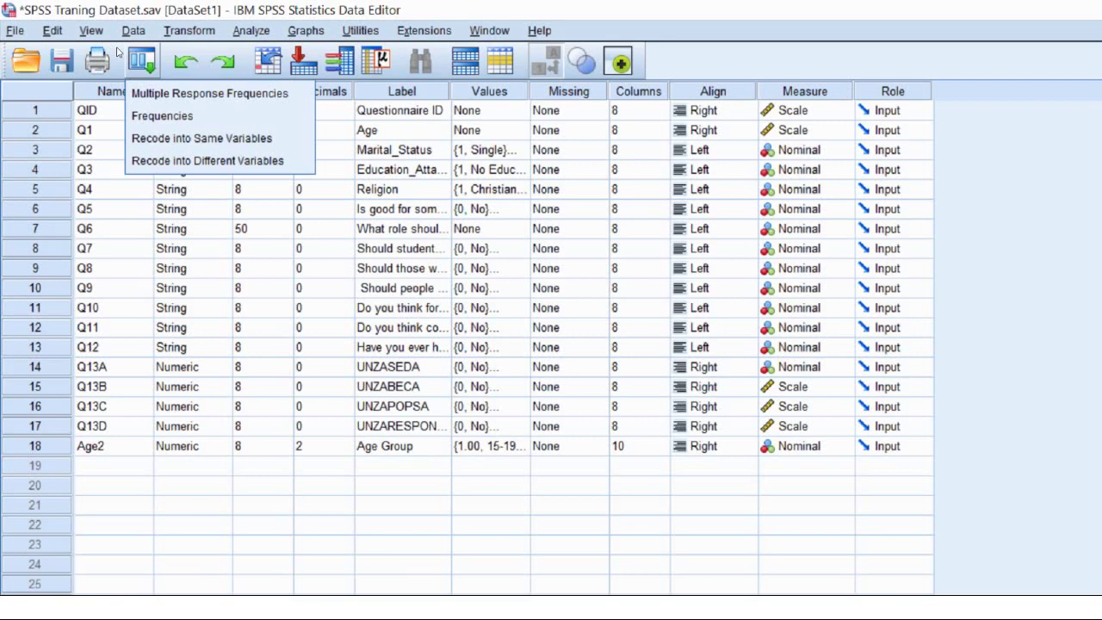
{"action": "left_click", "coordinate": [145, 107]}
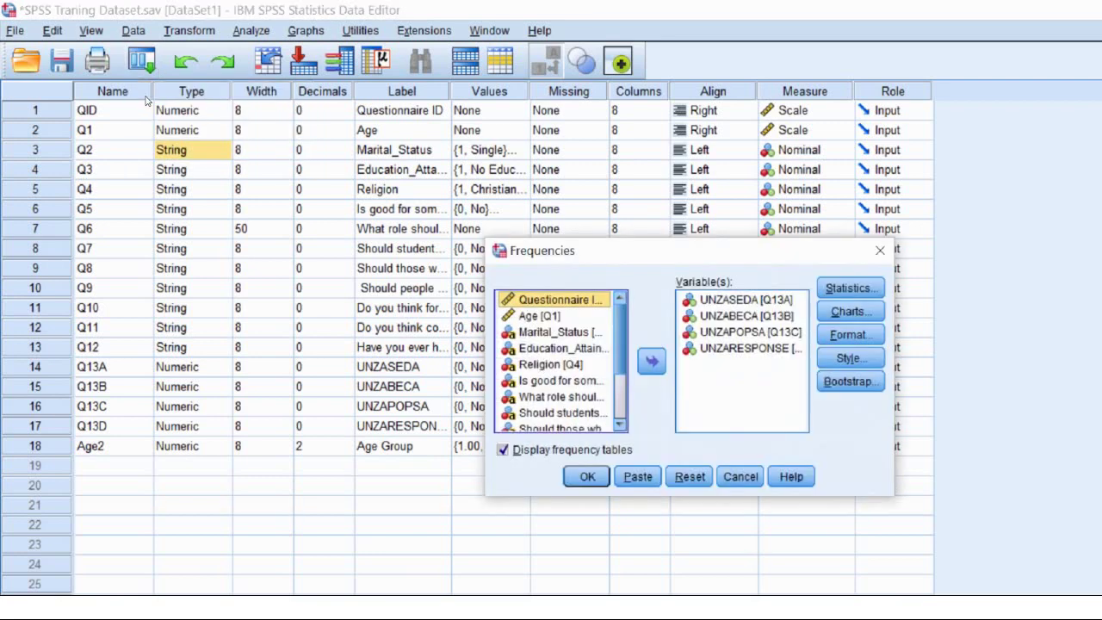
{"action": "key", "text": "Tab"}
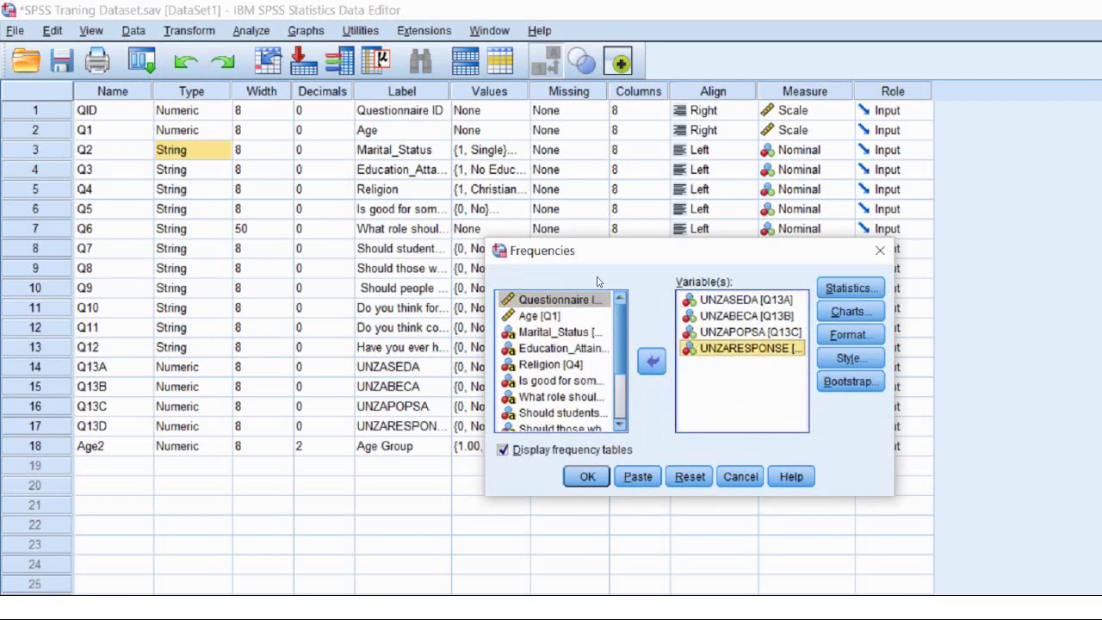
{"action": "key", "text": "shift+Up"}
{"action": "key", "text": "shift+Up"}
{"action": "key", "text": "shift+Up"}
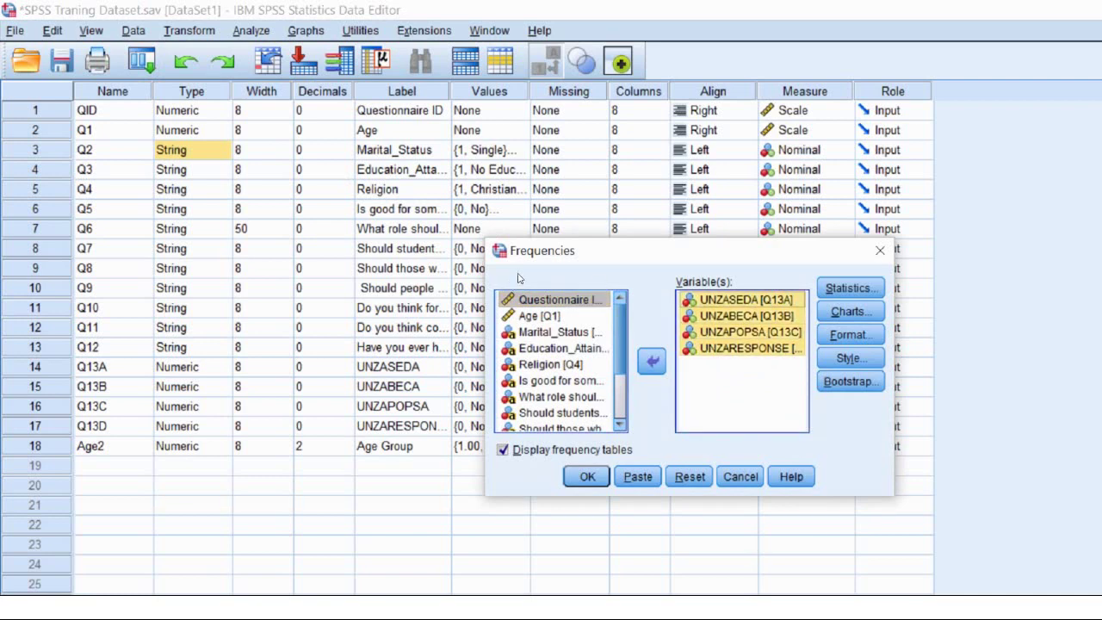
{"action": "key", "text": "space"}
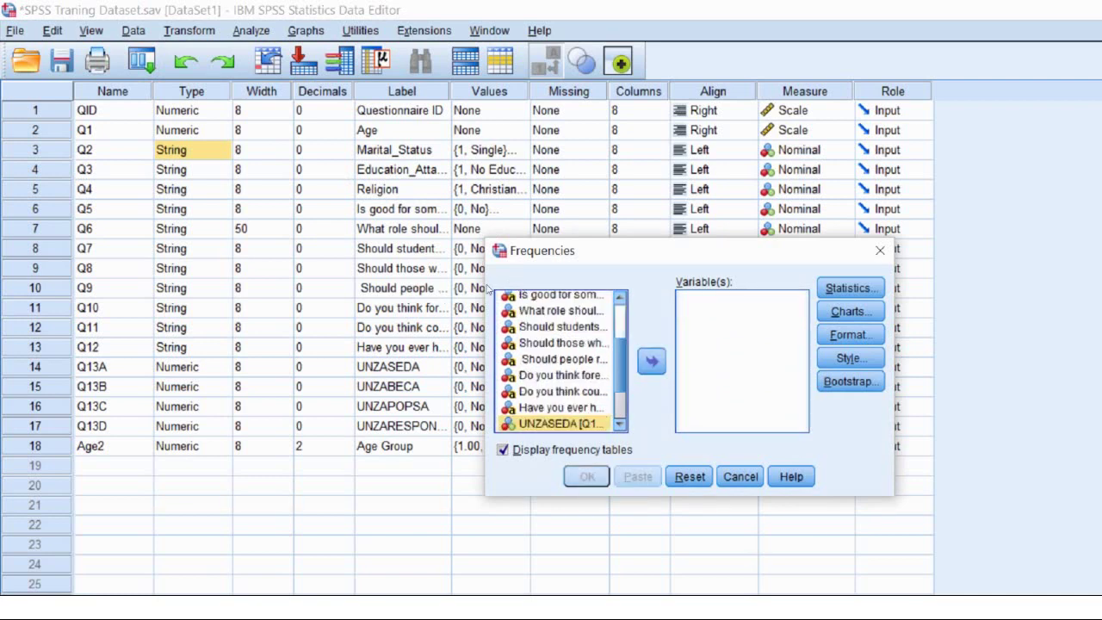
Run a frequency analysis on Q6, the question about what role students should play in the fight against HIV/AIDS.
{"action": "scroll", "coordinate": [502, 284], "scroll_direction": "up", "scroll_amount": 2}
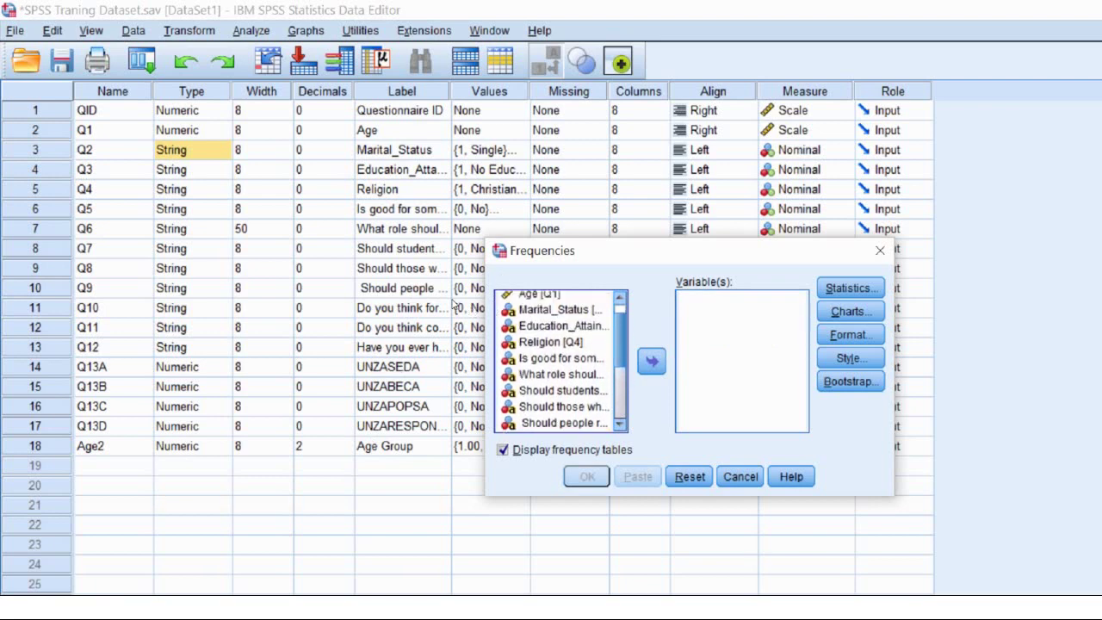
{"action": "left_click", "coordinate": [561, 374]}
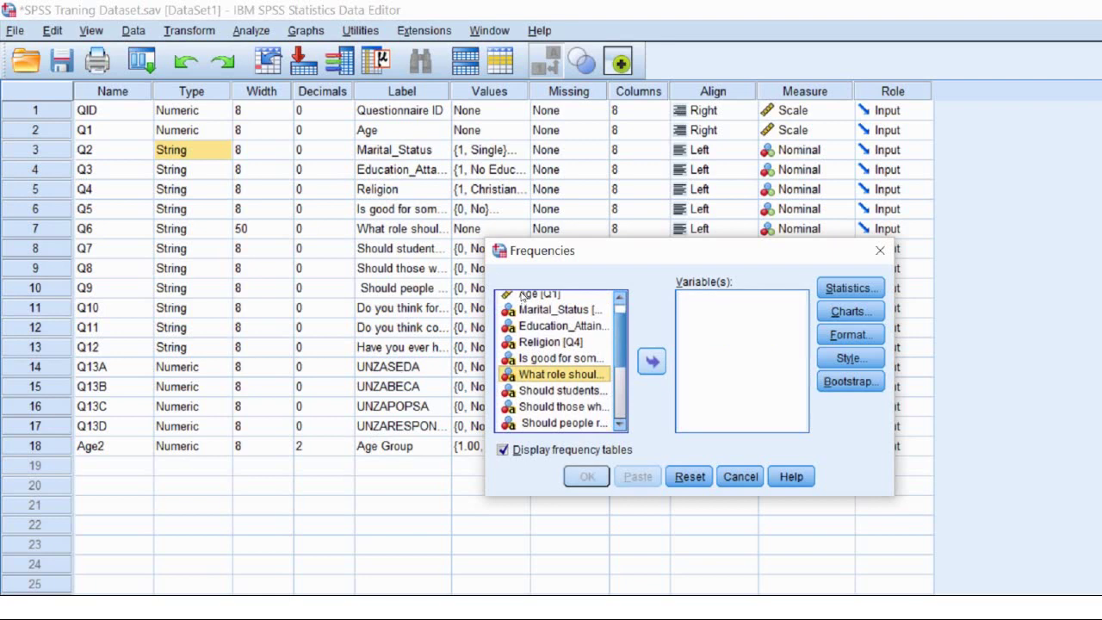
{"action": "left_click", "coordinate": [651, 361]}
{"action": "key", "text": "Return"}
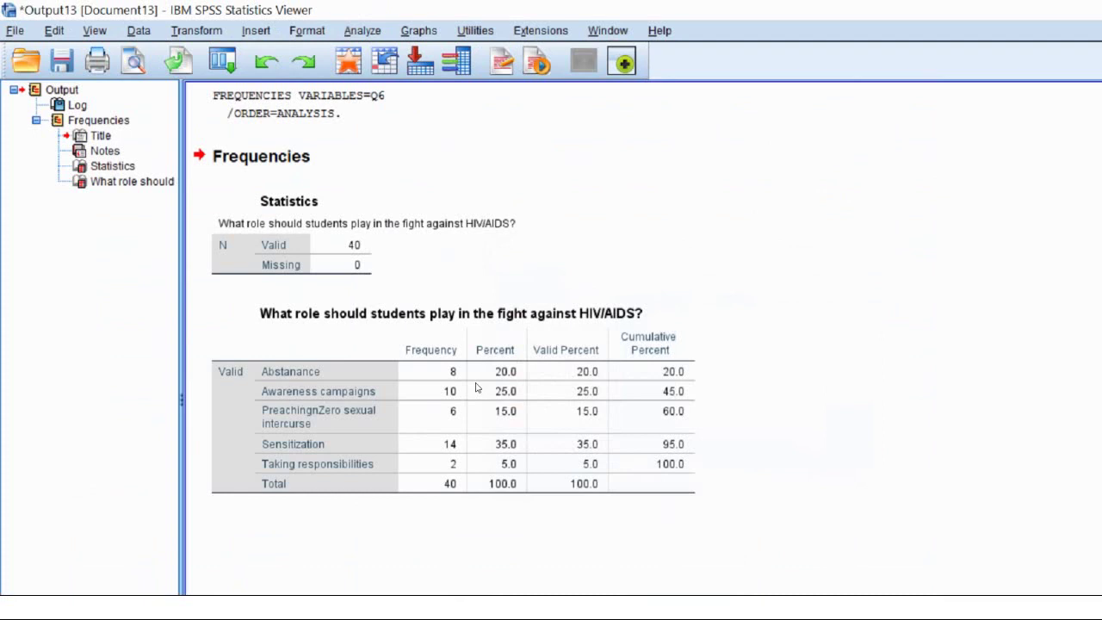
Copy the frequency table for the students' role question from the output.
{"action": "left_click", "coordinate": [358, 303]}
{"action": "left_click", "coordinate": [186, 372]}
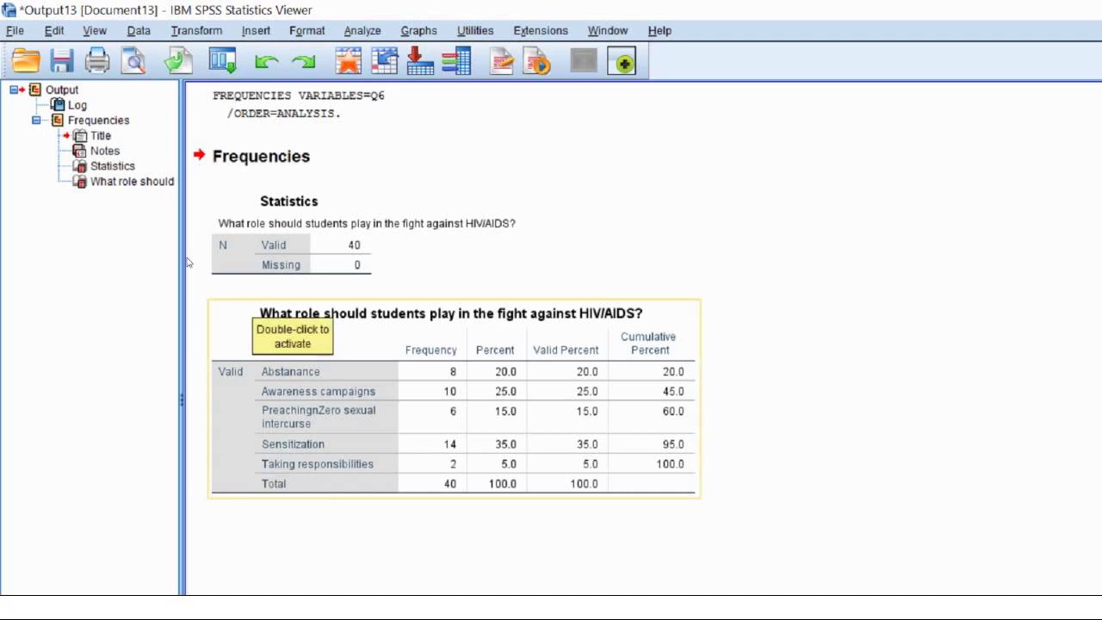
{"action": "right_click", "coordinate": [236, 324]}
{"action": "key", "text": "Down"}
{"action": "key", "text": "Down"}
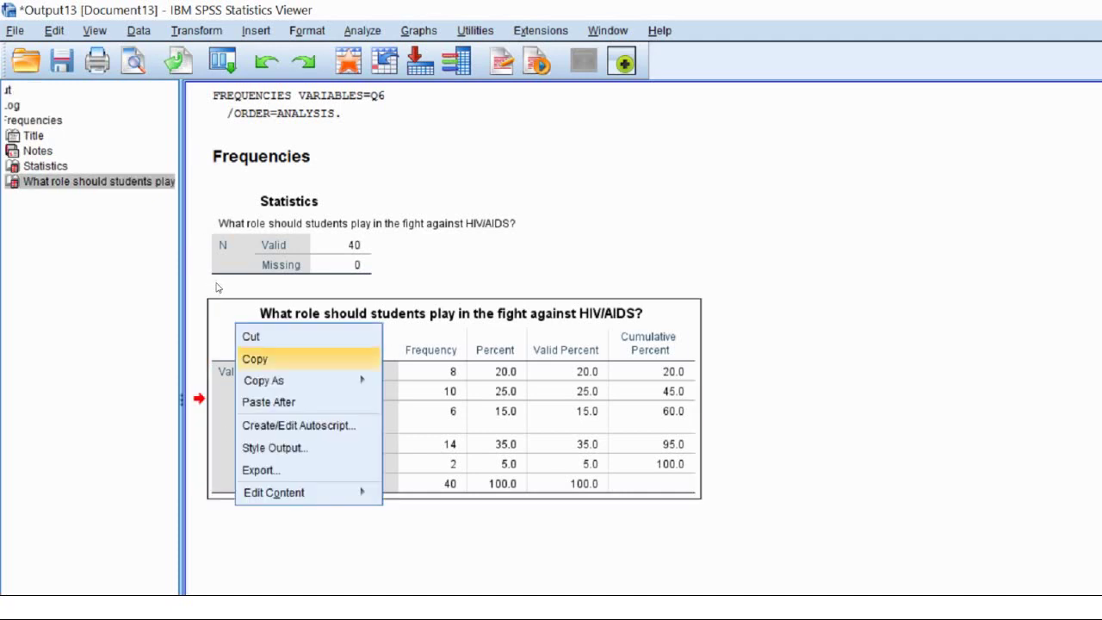
{"action": "key", "text": "Return"}
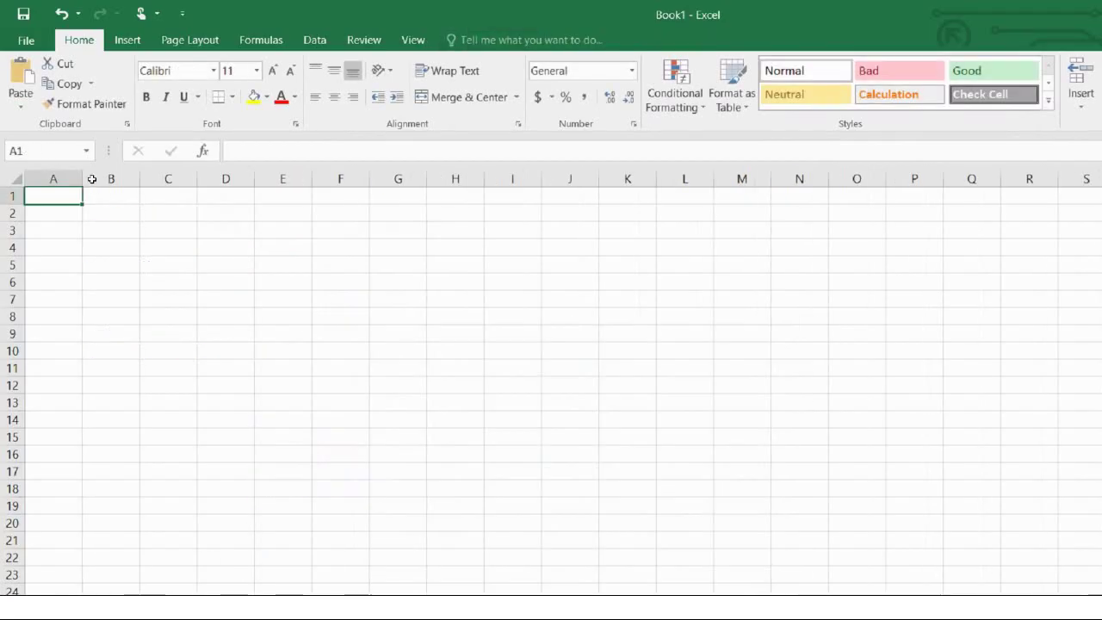
Switch to the blank Excel workbook and paste the copied frequency table starting at cell B3.
{"action": "left_click", "coordinate": [110, 230]}
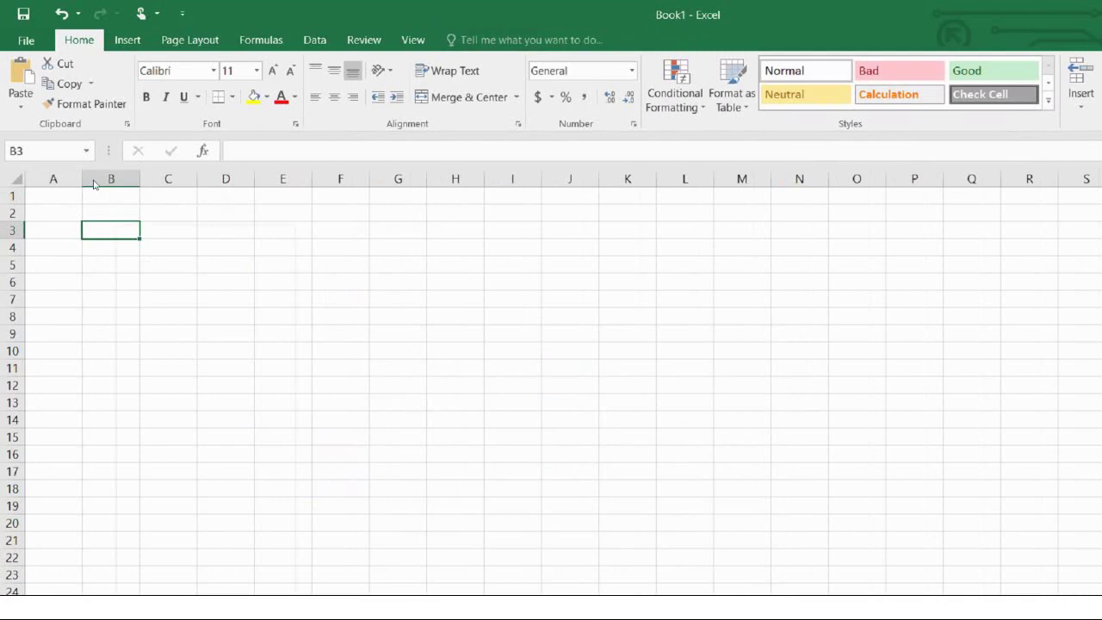
{"action": "right_click", "coordinate": [148, 230]}
{"action": "left_click", "coordinate": [150, 297]}
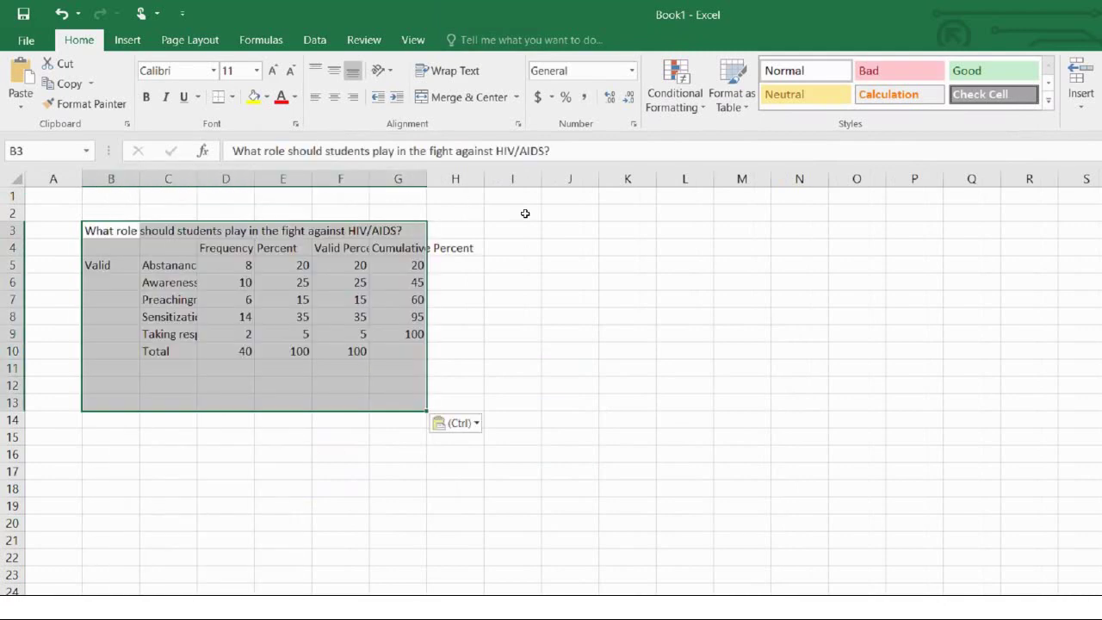
{"action": "left_click", "coordinate": [665, 266]}
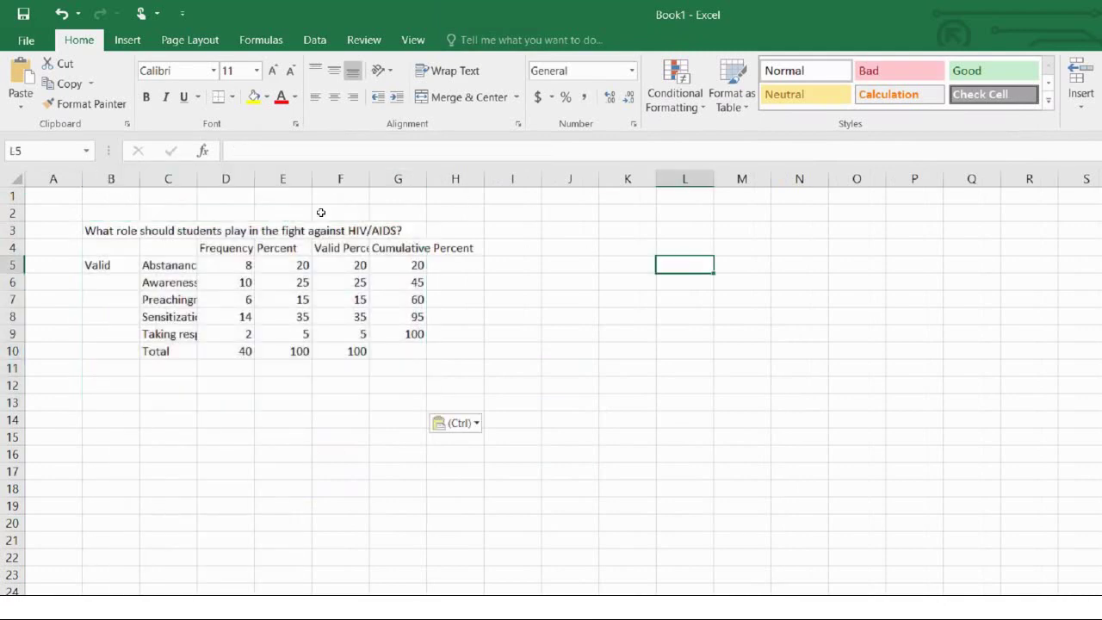
Copy the Abstanance label from C5 into K6 and widen column K to fit it.
{"action": "key", "text": "Left"}
{"action": "key", "text": "Left"}
{"action": "key", "text": "Left"}
{"action": "key", "text": "Left"}
{"action": "key", "text": "Left"}
{"action": "key", "text": "Left"}
{"action": "key", "text": "Left"}
{"action": "key", "text": "Left"}
{"action": "key", "text": "Left"}
{"action": "key", "text": "ctrl+c"}
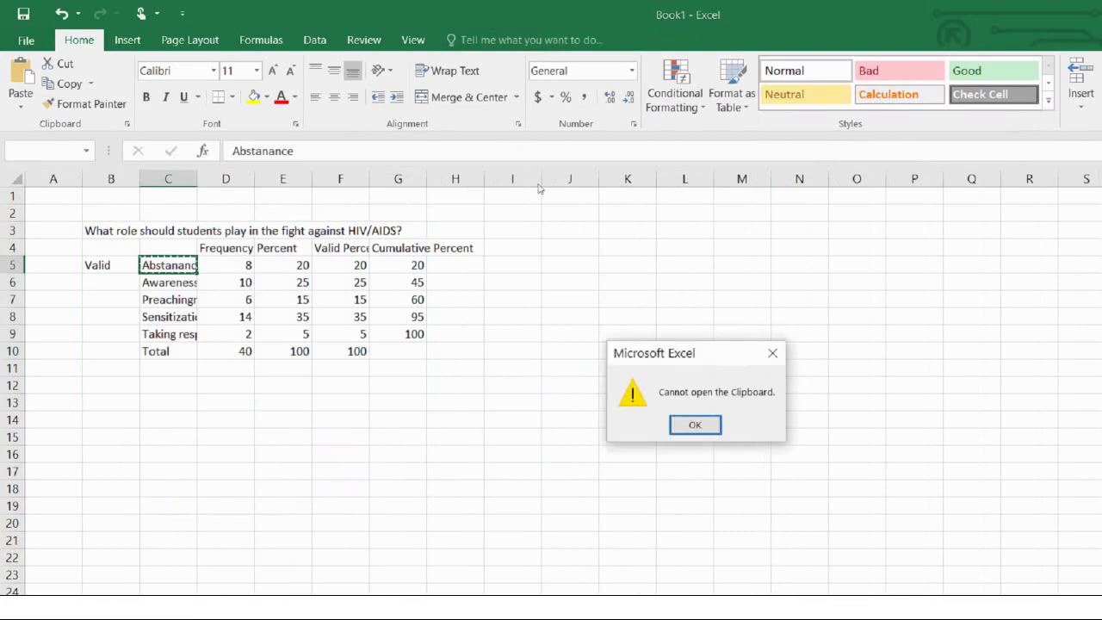
{"action": "key", "text": "Return"}
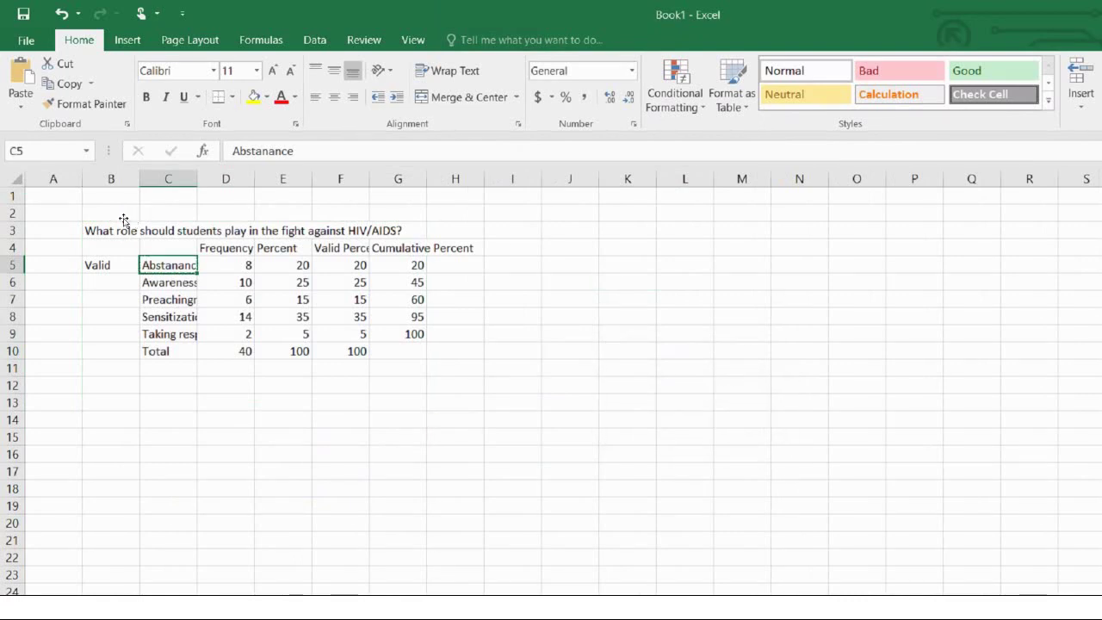
{"action": "key", "text": "ctrl+c"}
{"action": "left_click", "coordinate": [610, 277]}
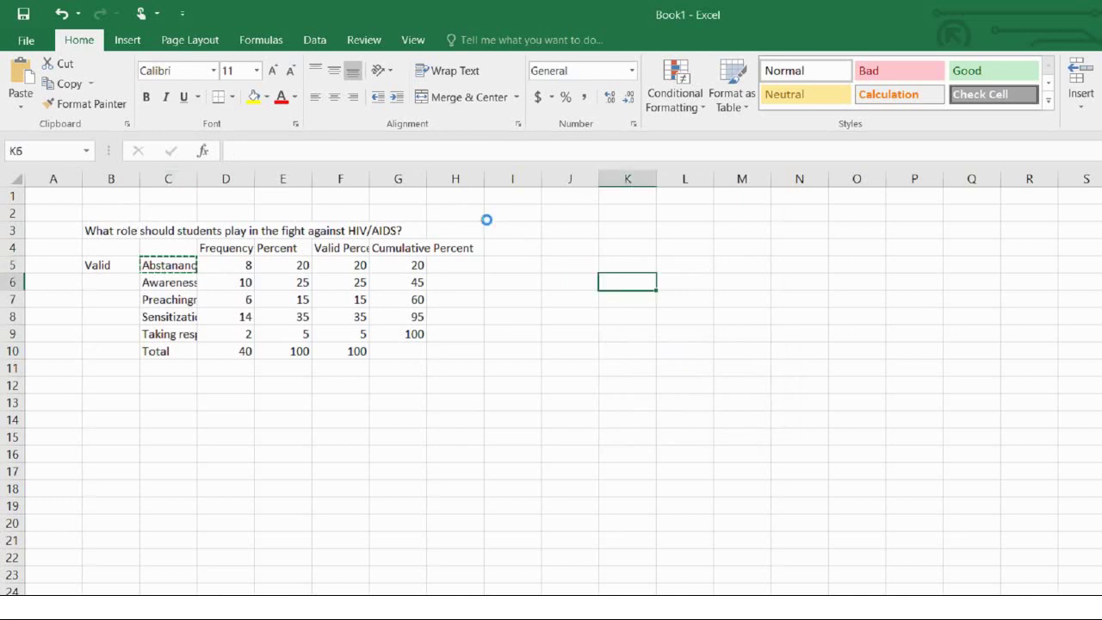
{"action": "key", "text": "ctrl+v"}
{"action": "left_click_drag", "start_coordinate": [656, 178], "coordinate": [671, 179]}
Enter the column headings Freq in L5 and Percent in M5 for the new summary table.
{"action": "key", "text": "Right"}
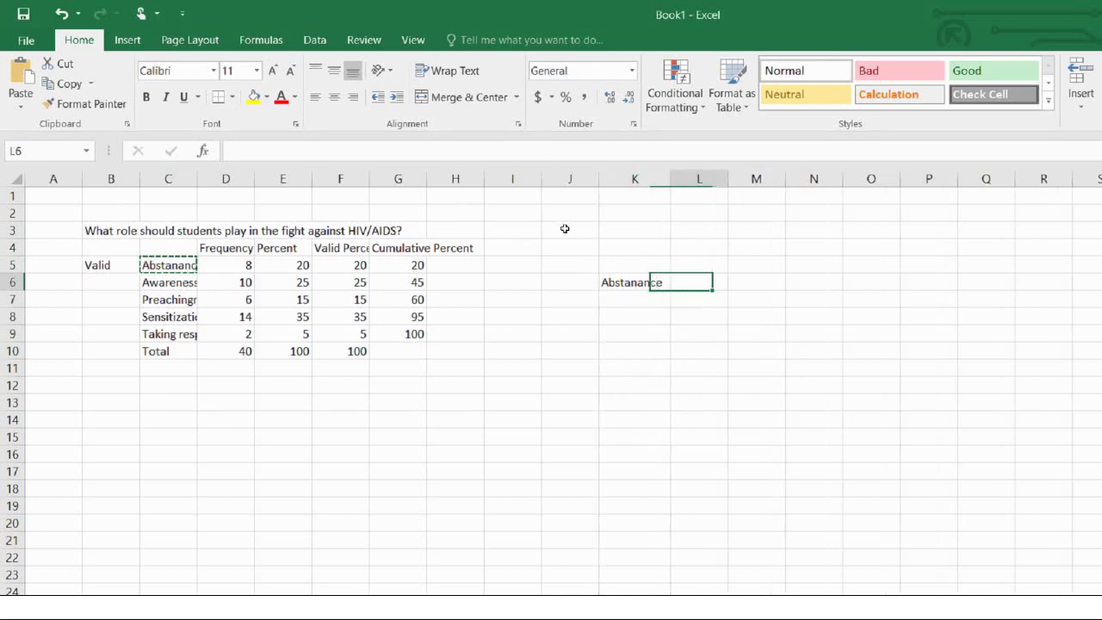
{"action": "key", "text": "Up"}
{"action": "type", "text": "Freq"}
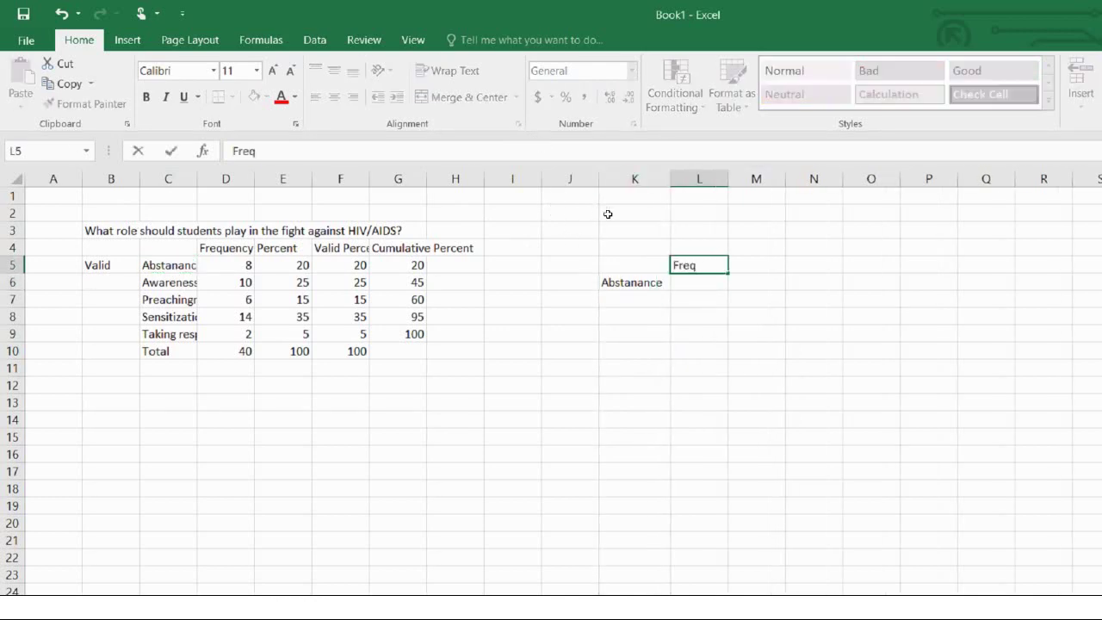
{"action": "key", "text": "Tab"}
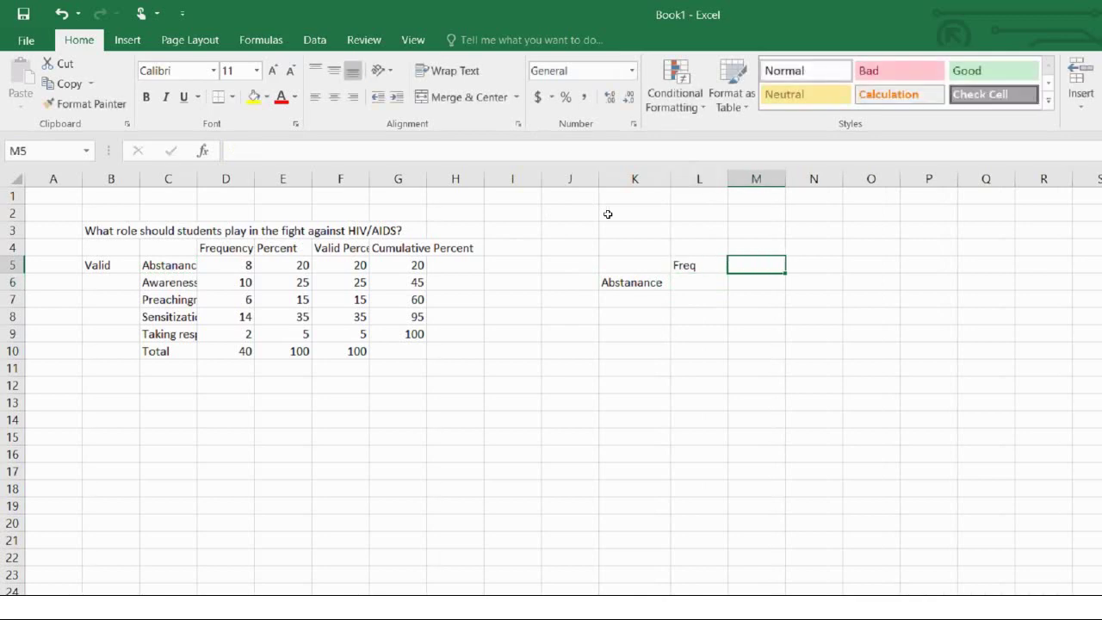
{"action": "type", "text": "Percent"}
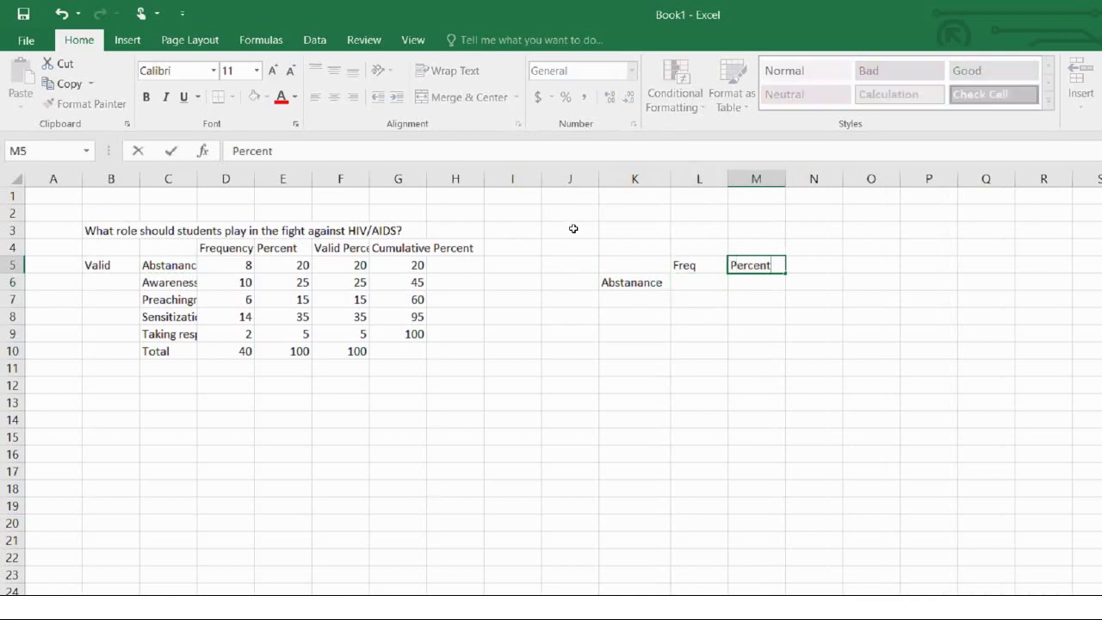
{"action": "key", "text": "Return"}
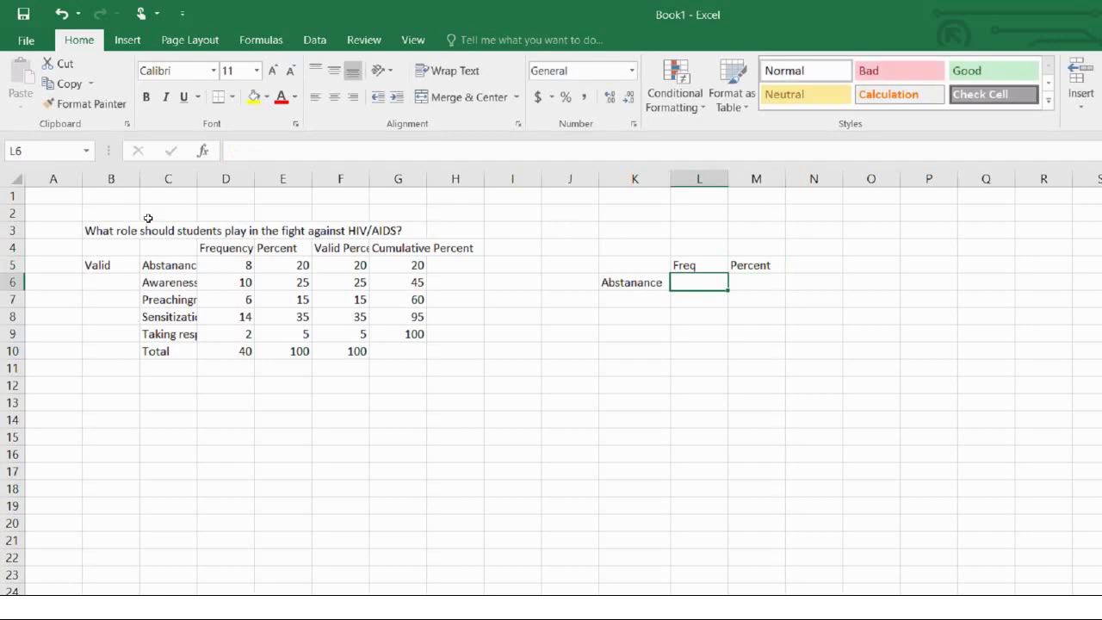
Enter 8 in L6 as the frequency for Abstanance.
{"action": "left_click", "coordinate": [530, 336]}
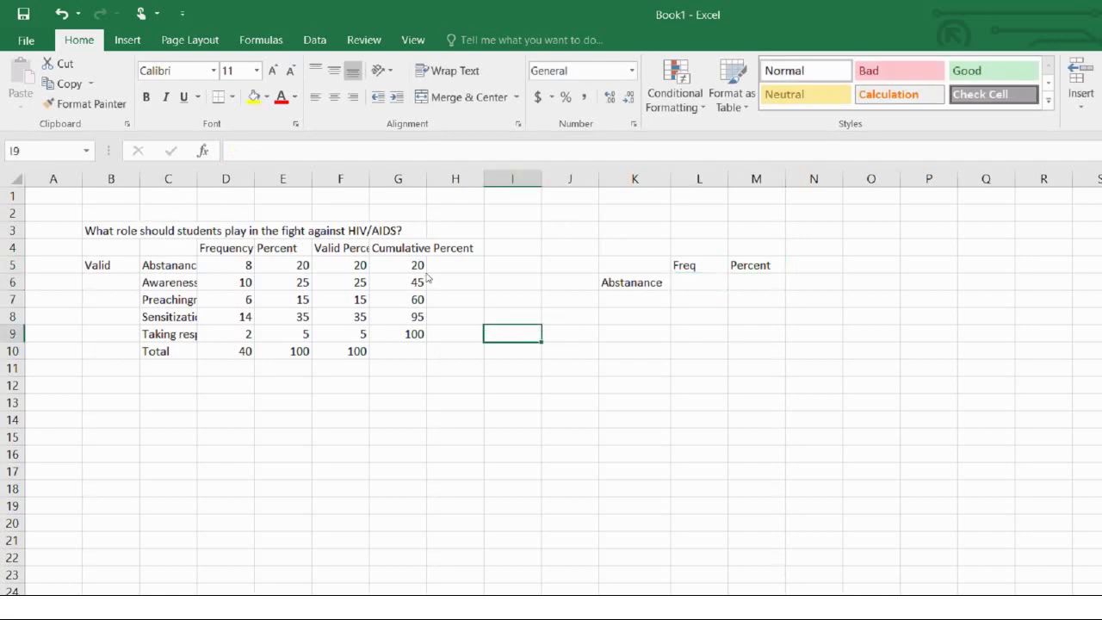
{"action": "left_click_drag", "start_coordinate": [531, 342], "coordinate": [536, 422]}
{"action": "key", "text": "Return"}
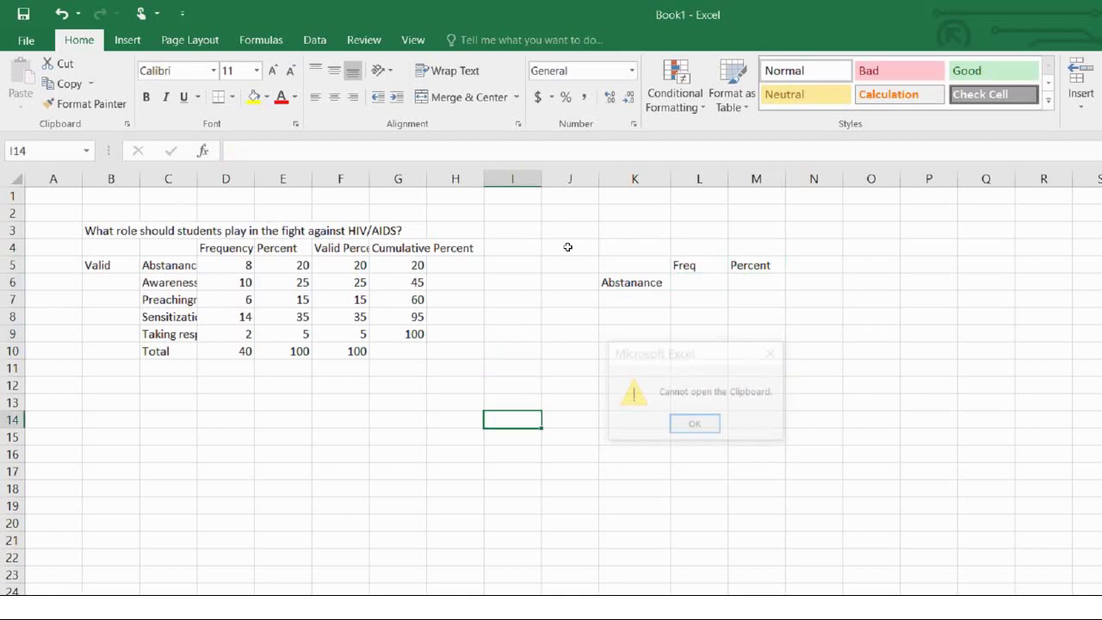
{"action": "type", "text": "8"}
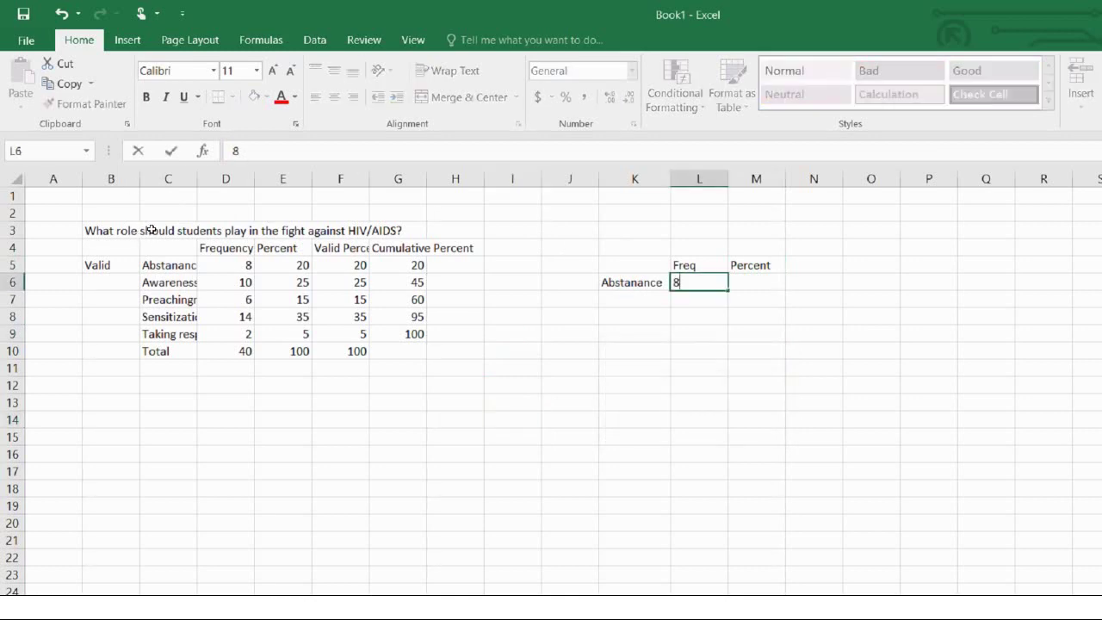
Widen column C so the response category labels of the pasted table are readable.
{"action": "left_click", "coordinate": [156, 178]}
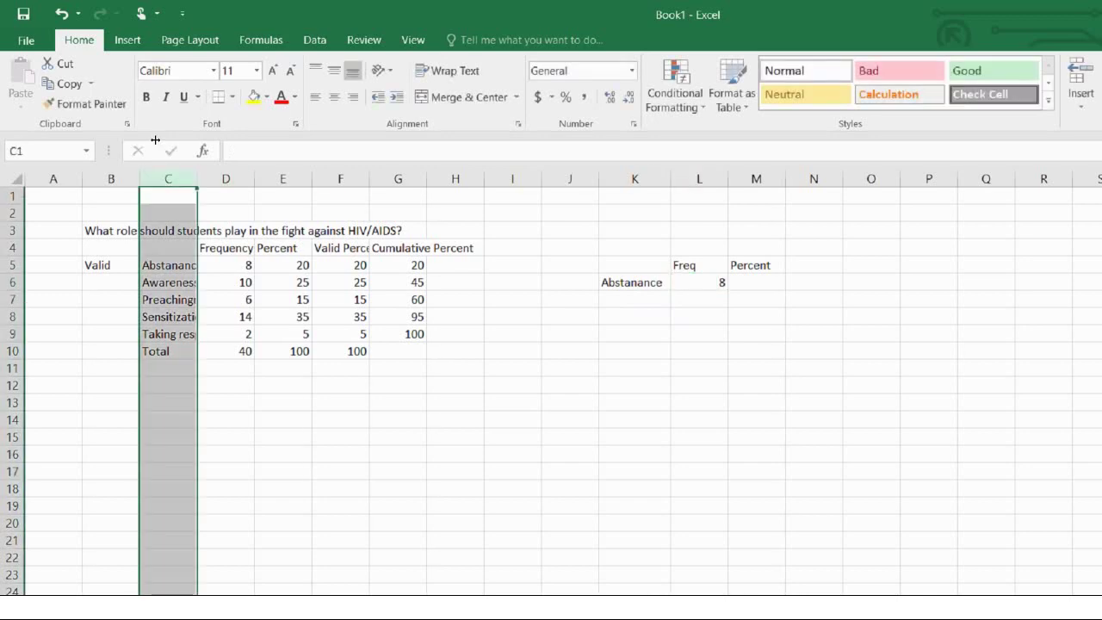
{"action": "left_click_drag", "start_coordinate": [155, 140], "coordinate": [207, 140]}
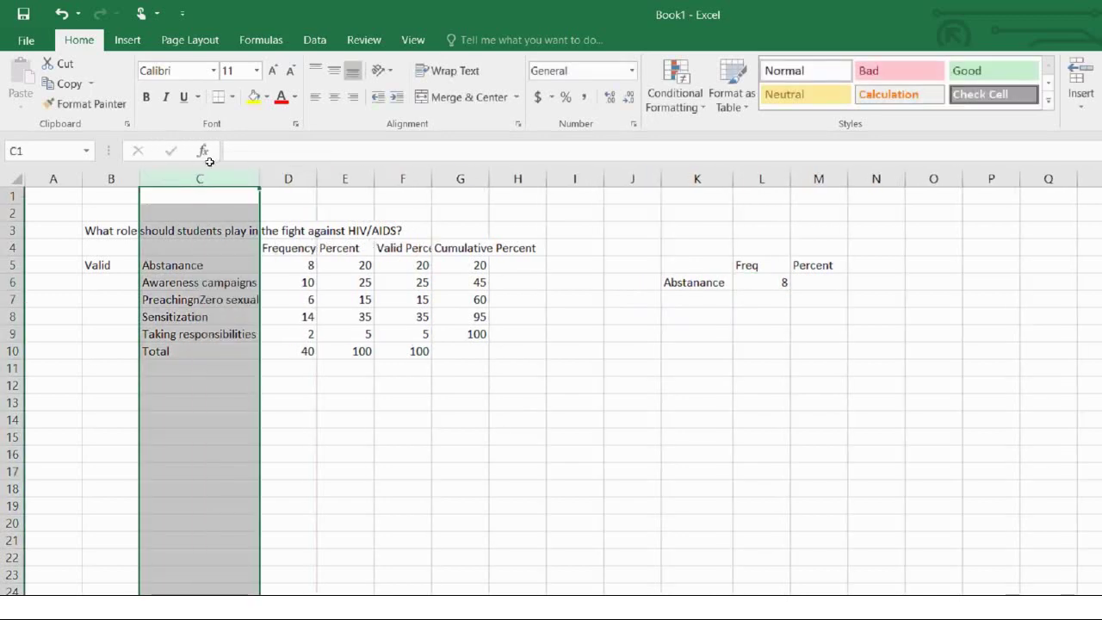
{"action": "left_click", "coordinate": [302, 366]}
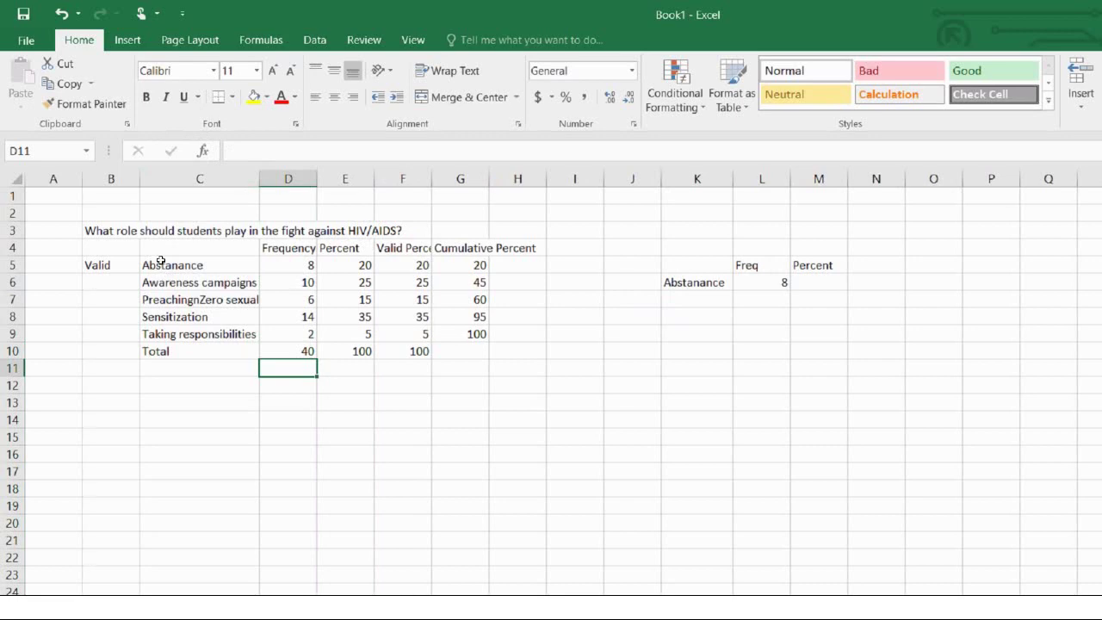
Look over the response categories and their frequencies and percentages in the pasted table.
{"action": "left_click", "coordinate": [205, 332]}
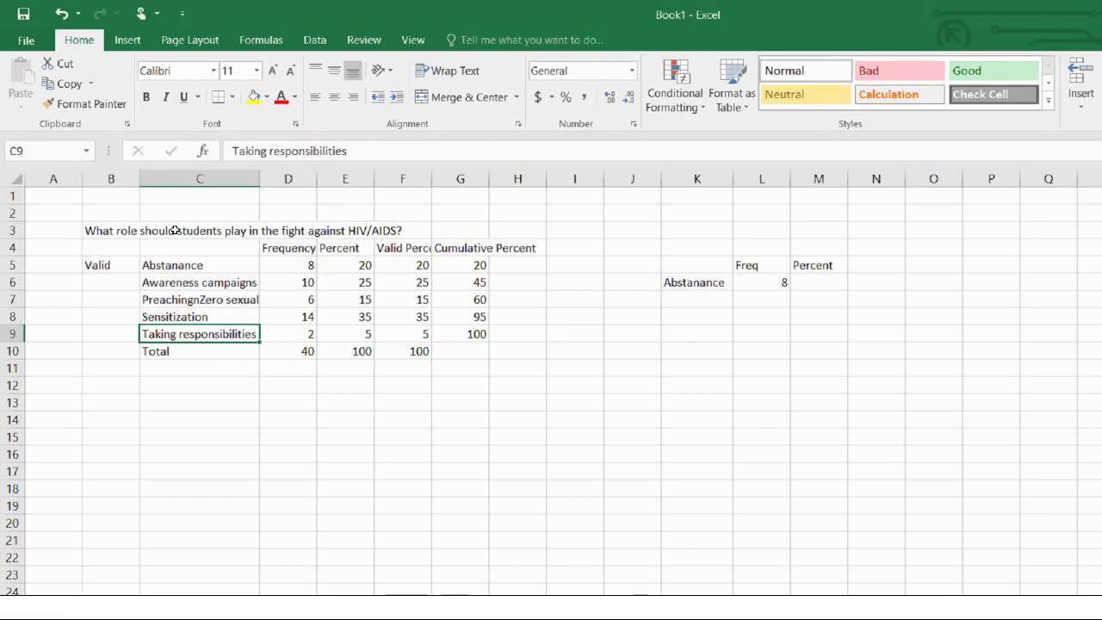
{"action": "left_click", "coordinate": [694, 301]}
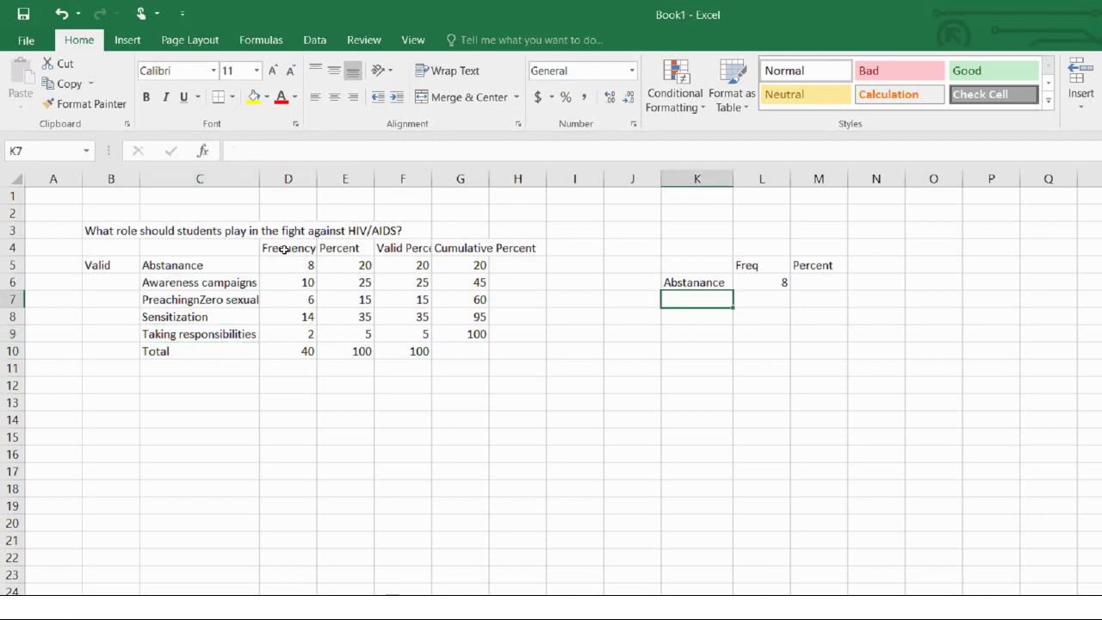
{"action": "key", "text": "Left"}
{"action": "key", "text": "Left"}
{"action": "key", "text": "Left"}
{"action": "key", "text": "Left"}
{"action": "key", "text": "Left"}
{"action": "key", "text": "Left"}
{"action": "key", "text": "Left"}
{"action": "key", "text": "Left"}
{"action": "key", "text": "Up"}
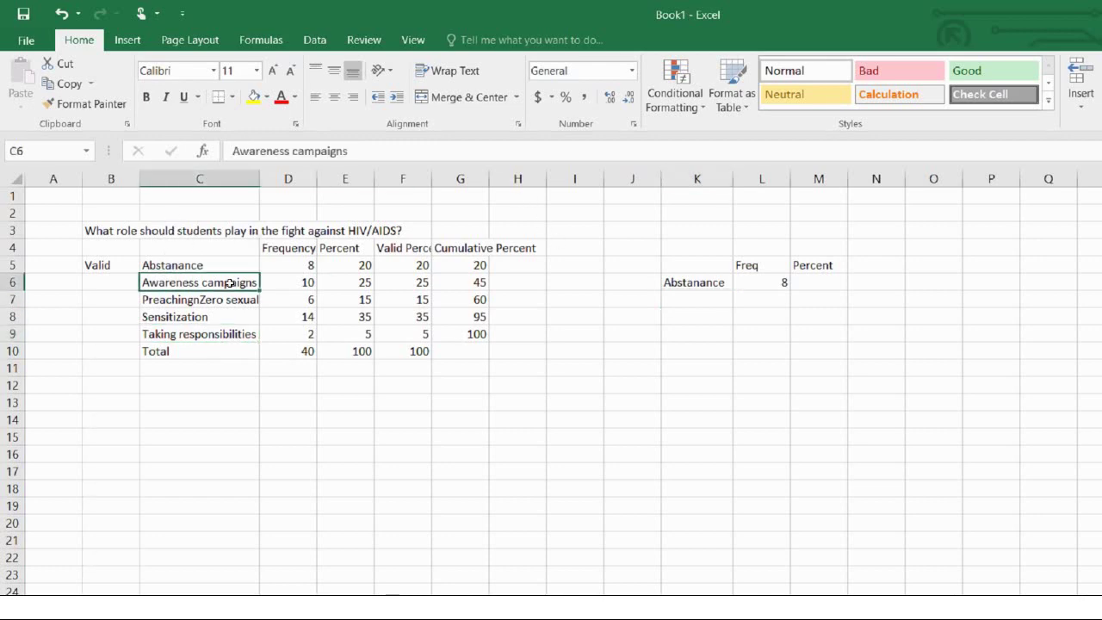
{"action": "key", "text": "Right"}
{"action": "key", "text": "Right"}
{"action": "key", "text": "Right"}
{"action": "key", "text": "Right"}
{"action": "key", "text": "Down"}
{"action": "key", "text": "Down"}
{"action": "key", "text": "Down"}
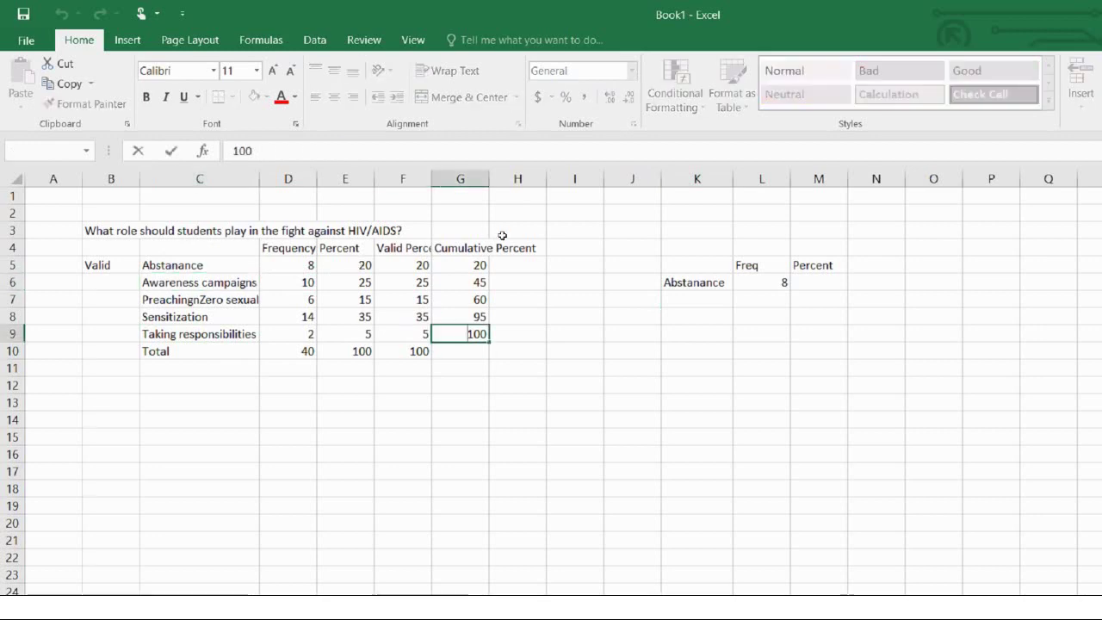
Examine the response categories in C6:C8, including the full text of the truncated label in C7.
{"action": "key", "text": "Right"}
{"action": "key", "text": "Right"}
{"action": "key", "text": "Right"}
{"action": "key", "text": "Right"}
{"action": "key", "text": "Up"}
{"action": "key", "text": "Up"}
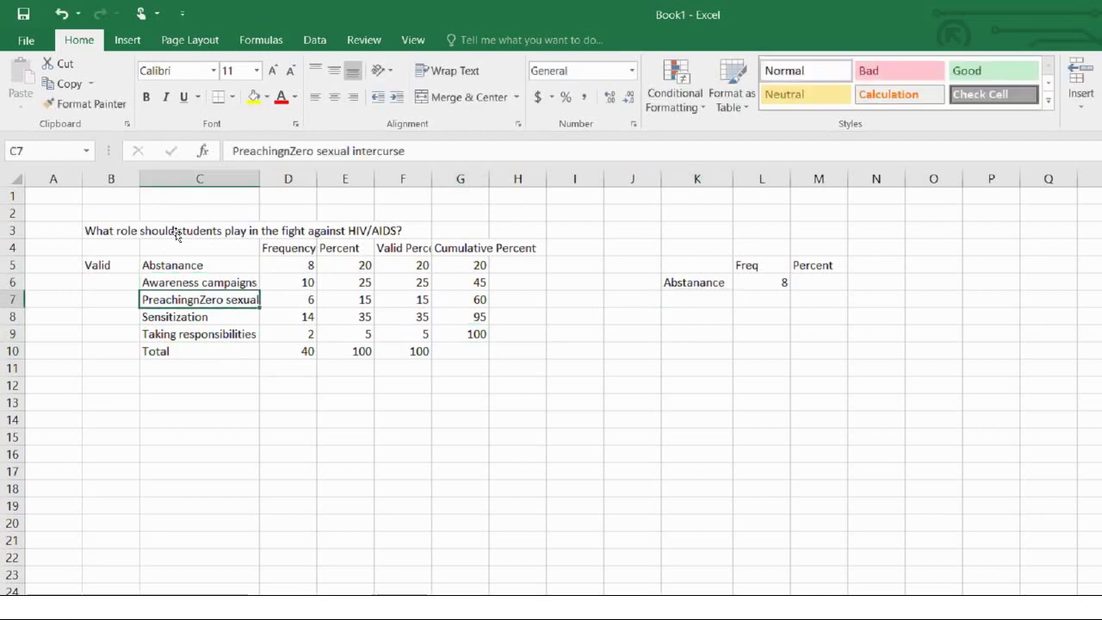
{"action": "key", "text": "Left"}
{"action": "key", "text": "Left"}
{"action": "key", "text": "Left"}
{"action": "key", "text": "Left"}
{"action": "key", "text": "Left"}
{"action": "key", "text": "Left"}
{"action": "key", "text": "Left"}
{"action": "key", "text": "Left"}
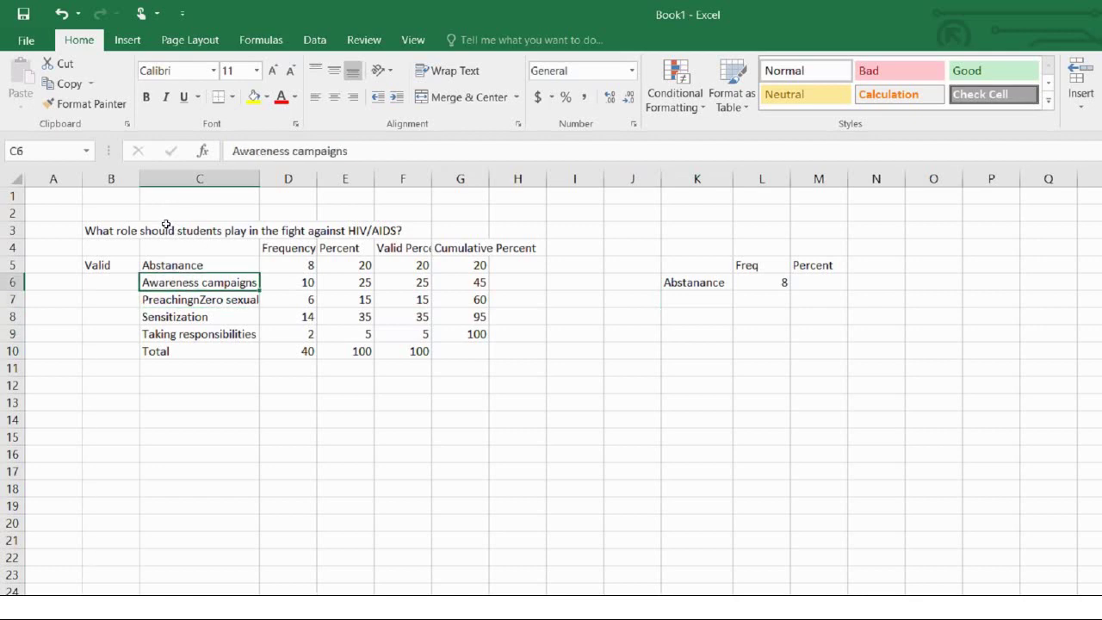
{"action": "key", "text": "Up"}
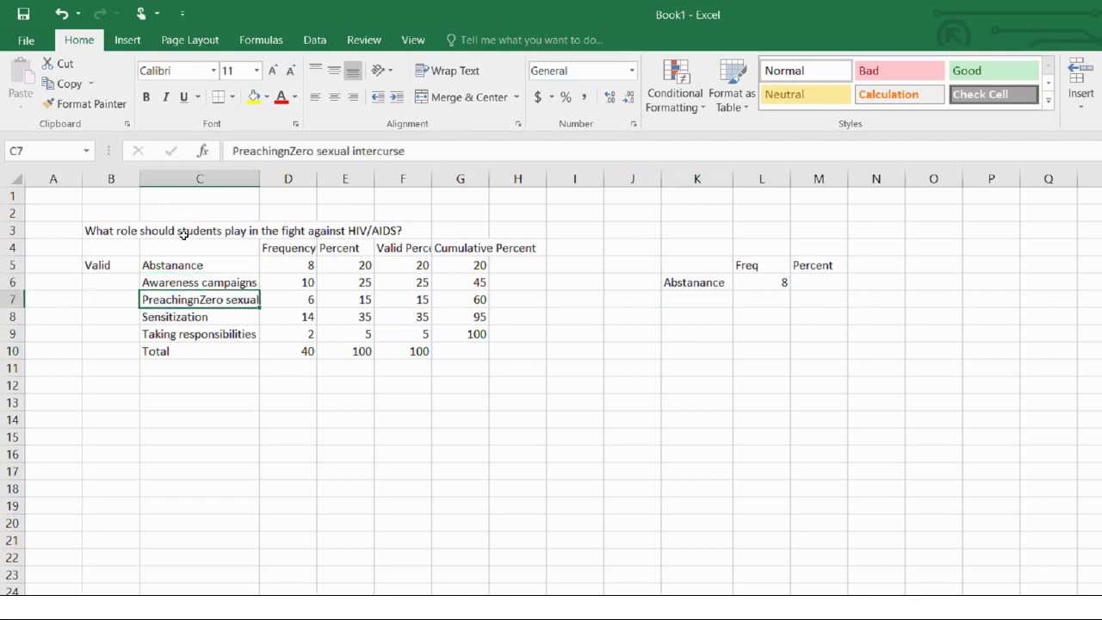
{"action": "key", "text": "Down"}
{"action": "key", "text": "F2"}
{"action": "left_click_drag", "start_coordinate": [404, 150], "coordinate": [273, 121]}
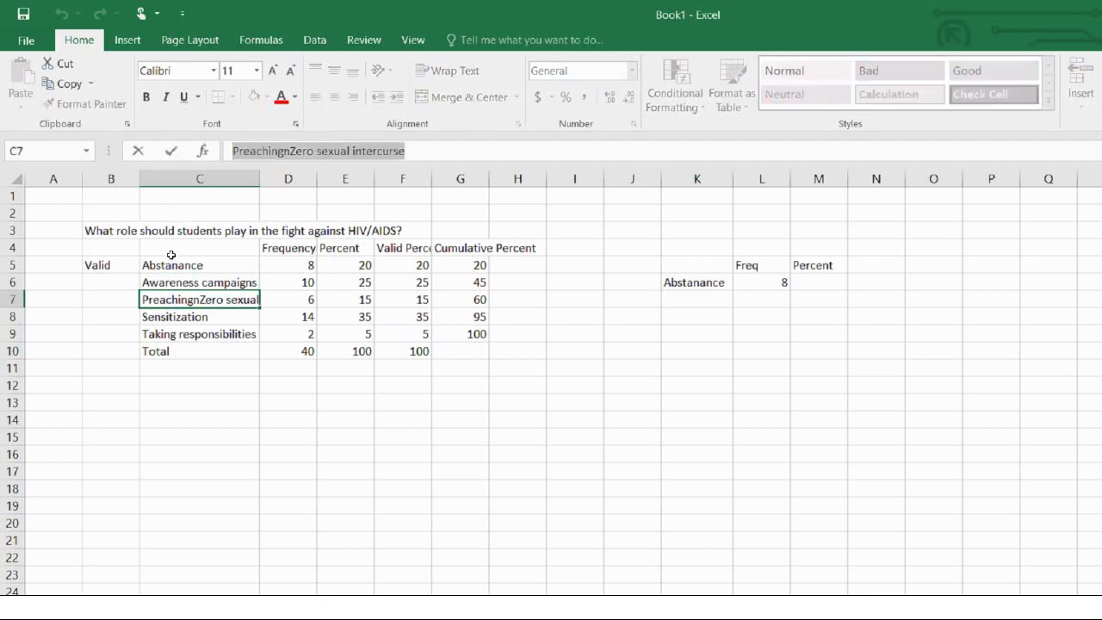
{"action": "key", "text": "Return"}
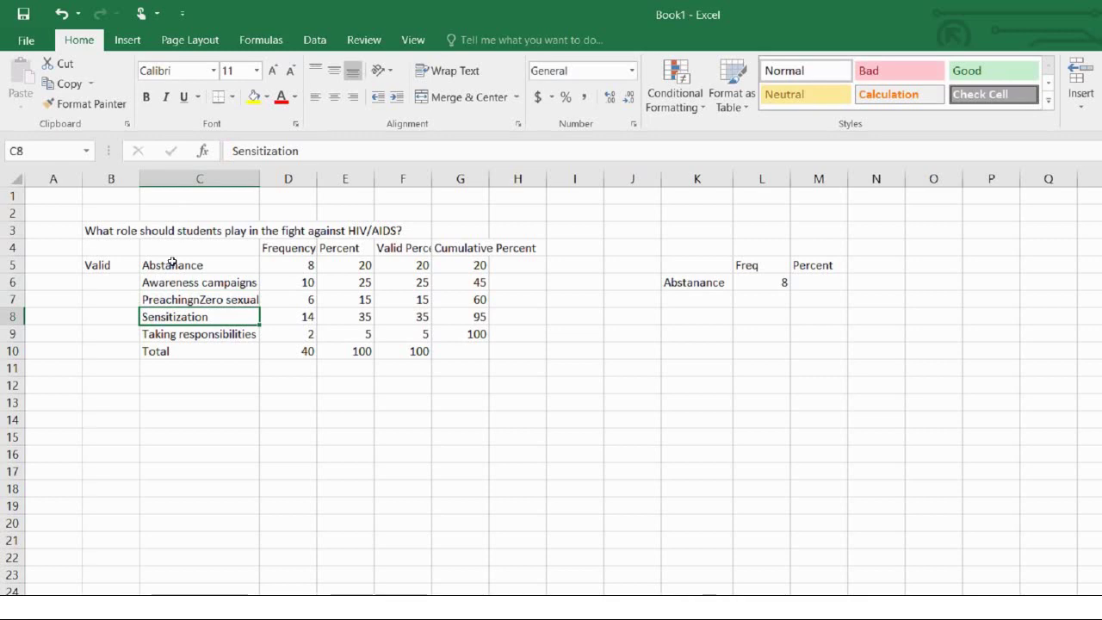
Copy the Sensitization label from C8 into K7 of the summary table.
{"action": "key", "text": "ctrl+c"}
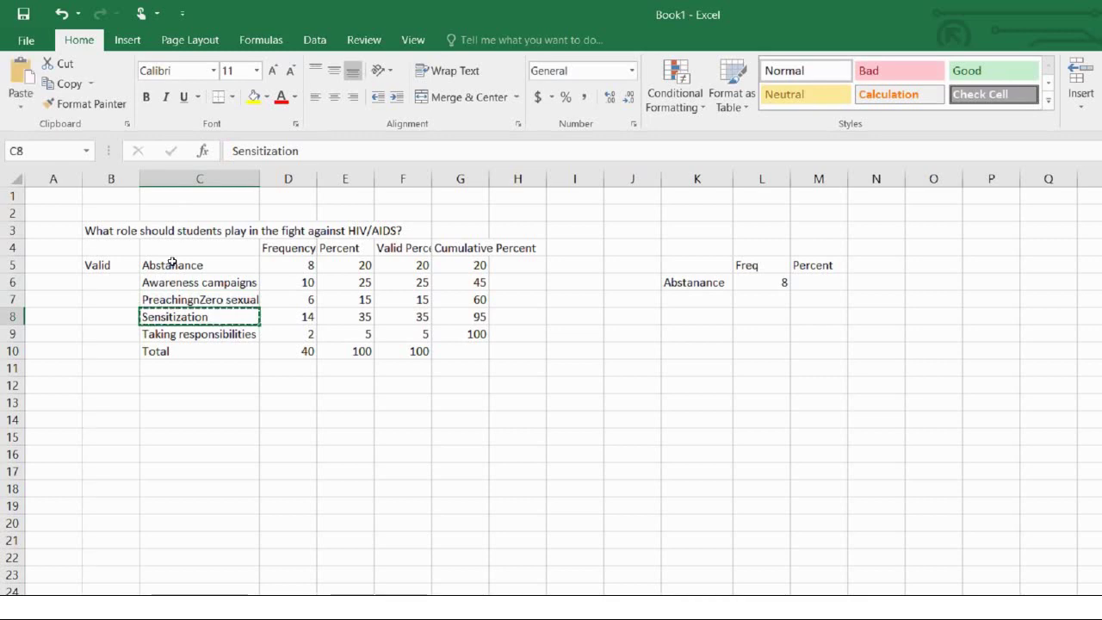
{"action": "left_click", "coordinate": [687, 299]}
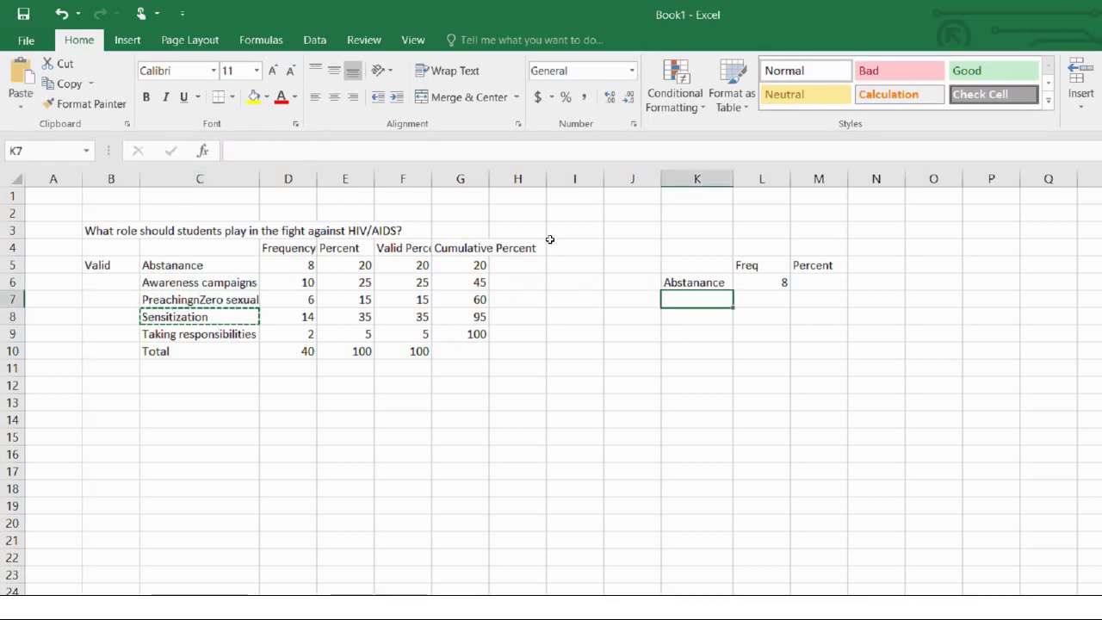
{"action": "key", "text": "ctrl+v"}
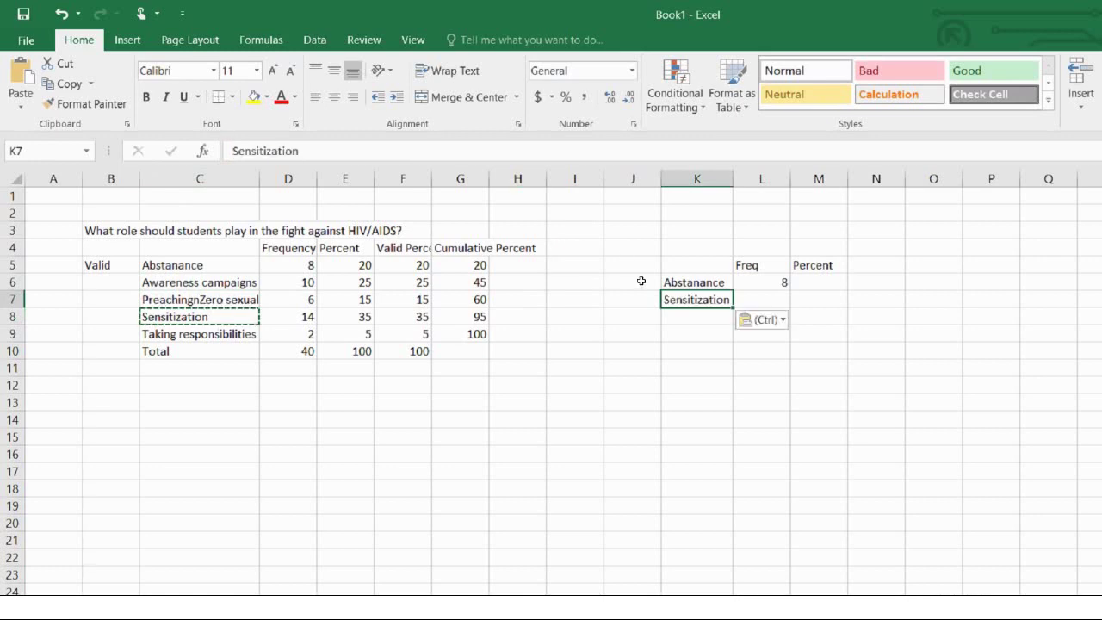
Examine the full label in C7 and the frequencies in D6:D8 that belong together under Sensitization.
{"action": "key", "text": "Right"}
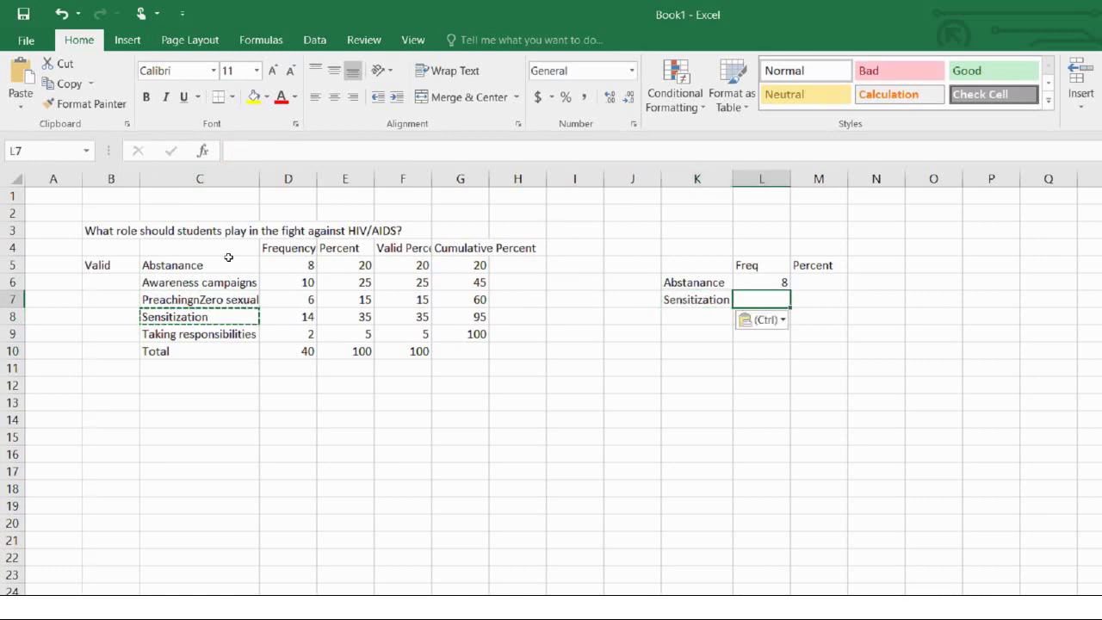
{"action": "key", "text": "Down"}
{"action": "key", "text": "Left"}
{"action": "key", "text": "Left"}
{"action": "key", "text": "Left"}
{"action": "key", "text": "Left"}
{"action": "key", "text": "Left"}
{"action": "key", "text": "Left"}
{"action": "key", "text": "Left"}
{"action": "key", "text": "Left"}
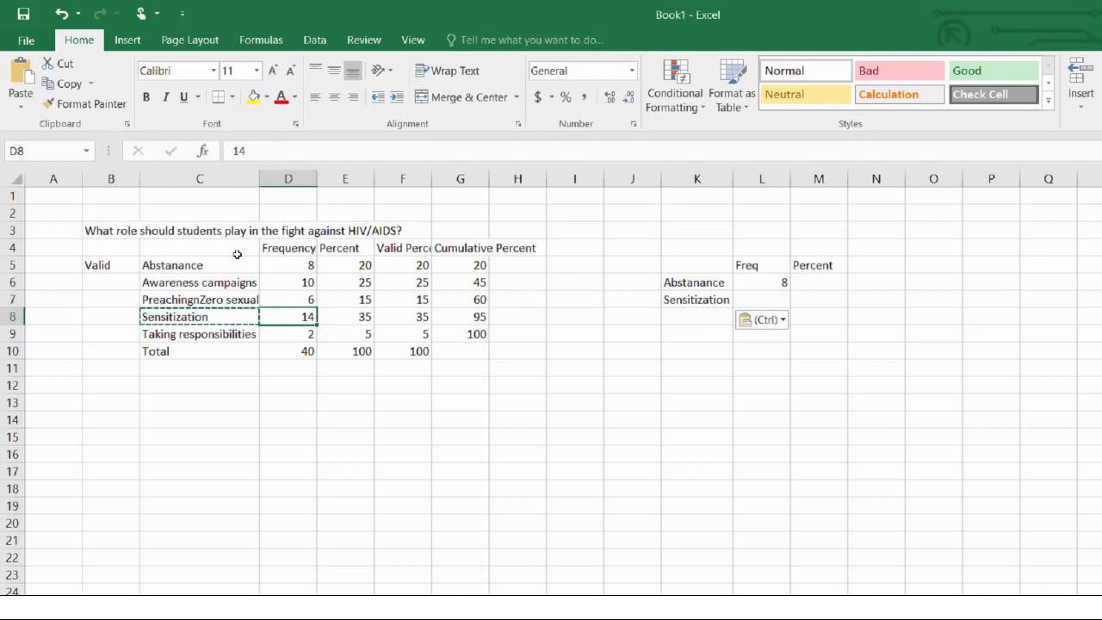
{"action": "key", "text": "Up"}
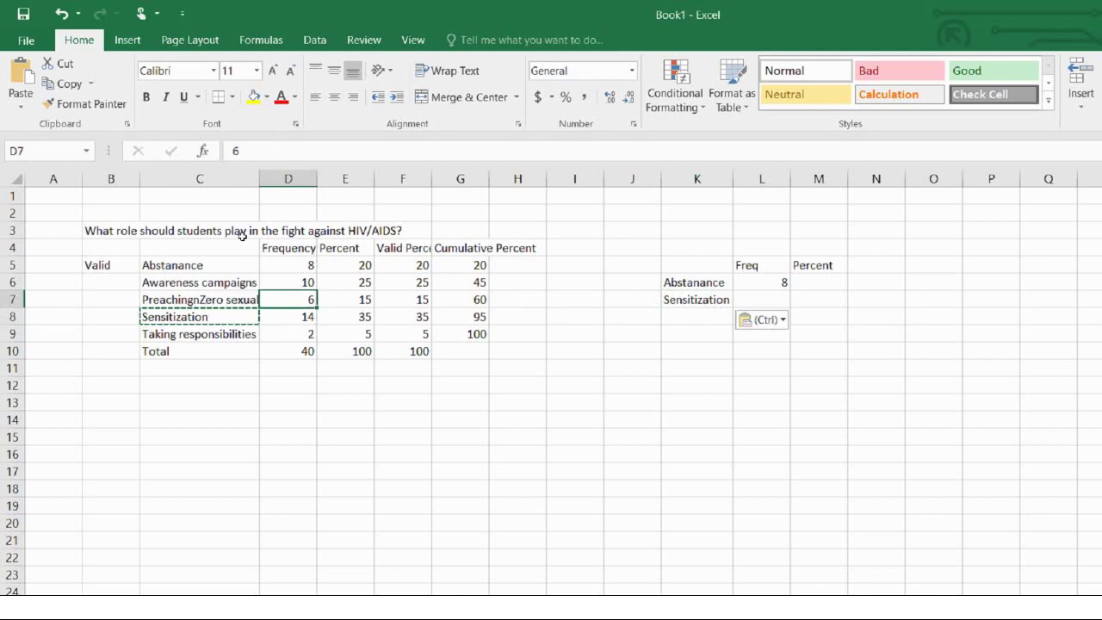
{"action": "key", "text": "Left"}
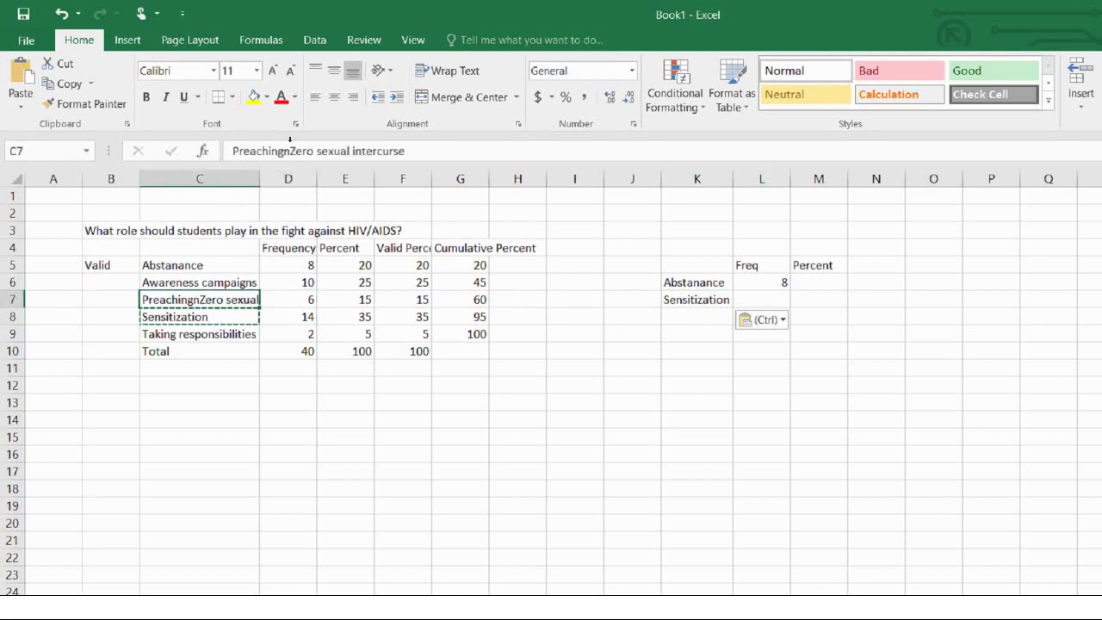
{"action": "left_click_drag", "start_coordinate": [405, 151], "coordinate": [231, 150]}
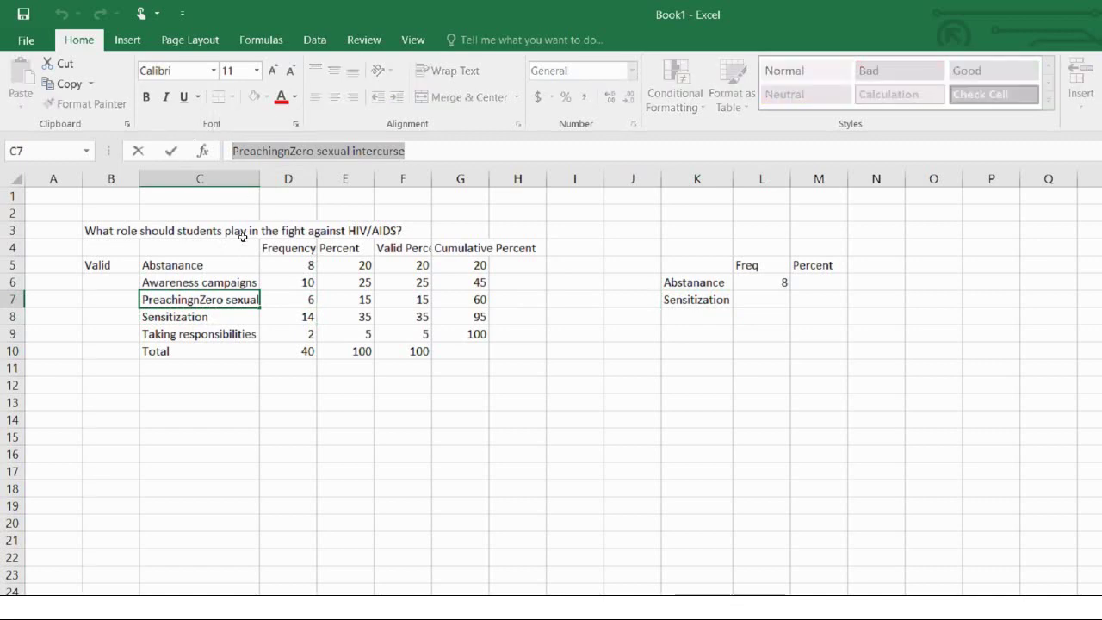
{"action": "key", "text": "Tab"}
{"action": "key", "text": "shift+Down"}
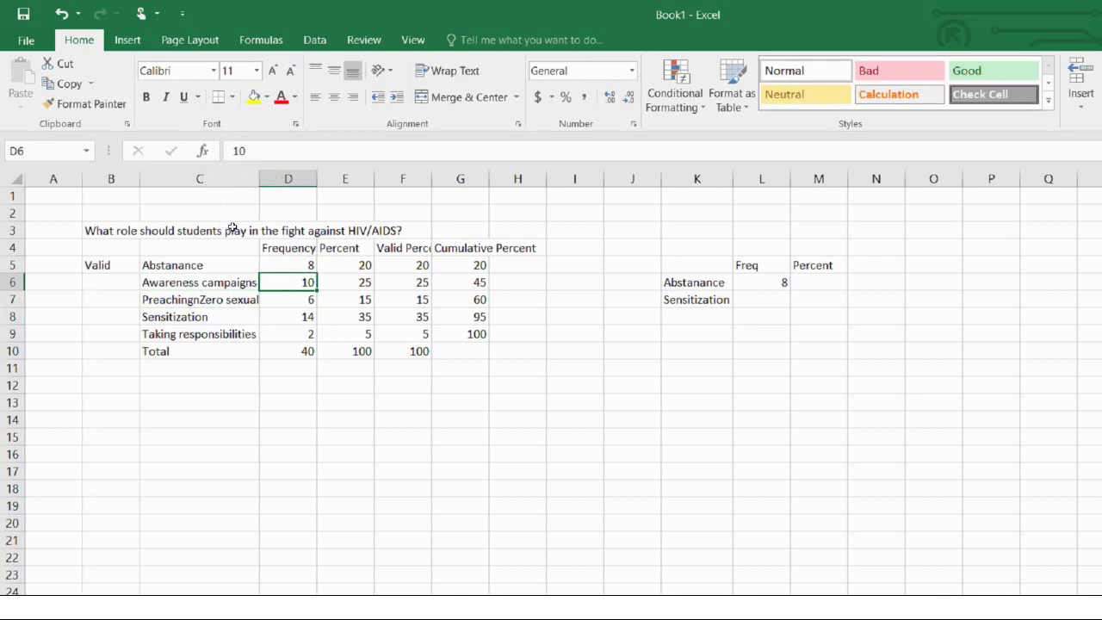
{"action": "key", "text": "shift+Down"}
{"action": "key", "text": "shift+Down"}
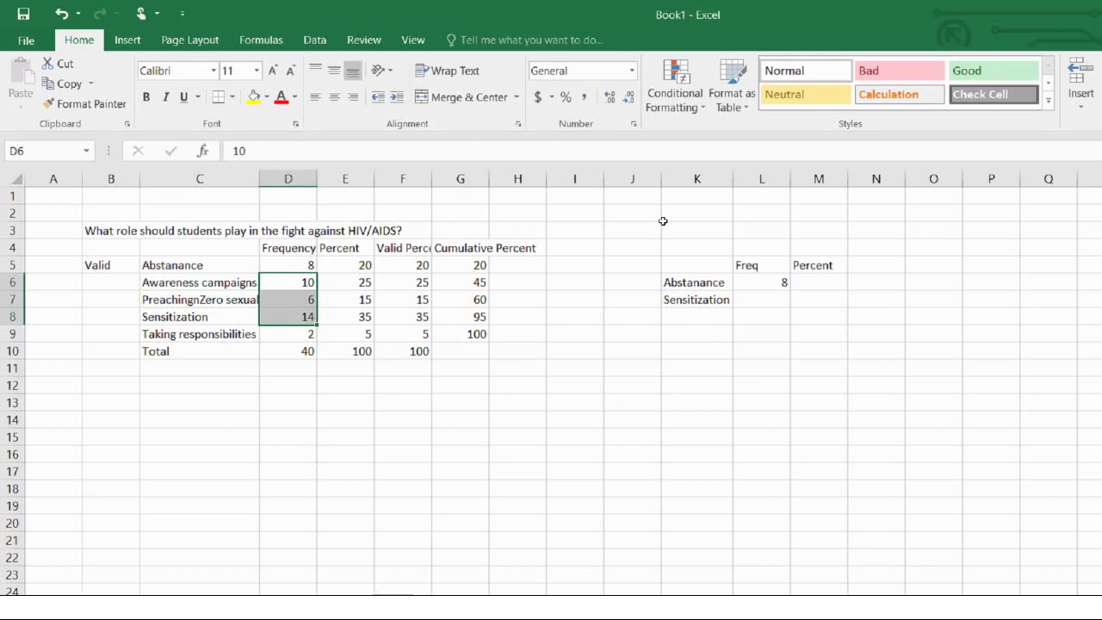
Enter 30 in L7 as the combined frequency for Sensitization.
{"action": "key", "text": "Right"}
{"action": "key", "text": "Right"}
{"action": "key", "text": "Right"}
{"action": "key", "text": "Right"}
{"action": "key", "text": "Right"}
{"action": "key", "text": "Right"}
{"action": "key", "text": "Right"}
{"action": "key", "text": "Right"}
{"action": "key", "text": "Down"}
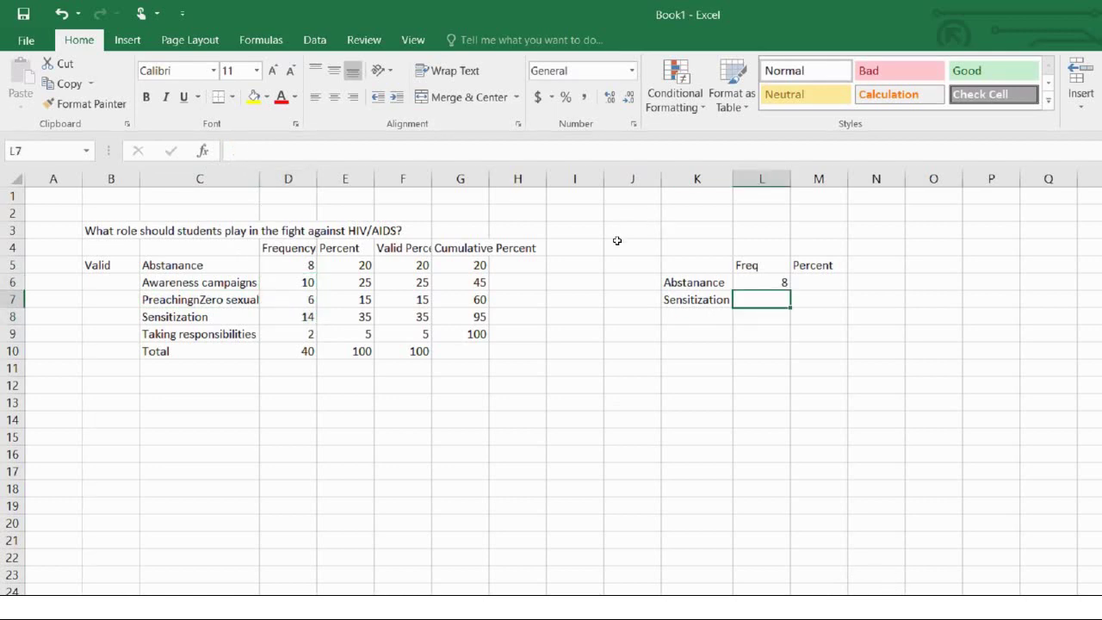
{"action": "type", "text": "30"}
{"action": "key", "text": "Return"}
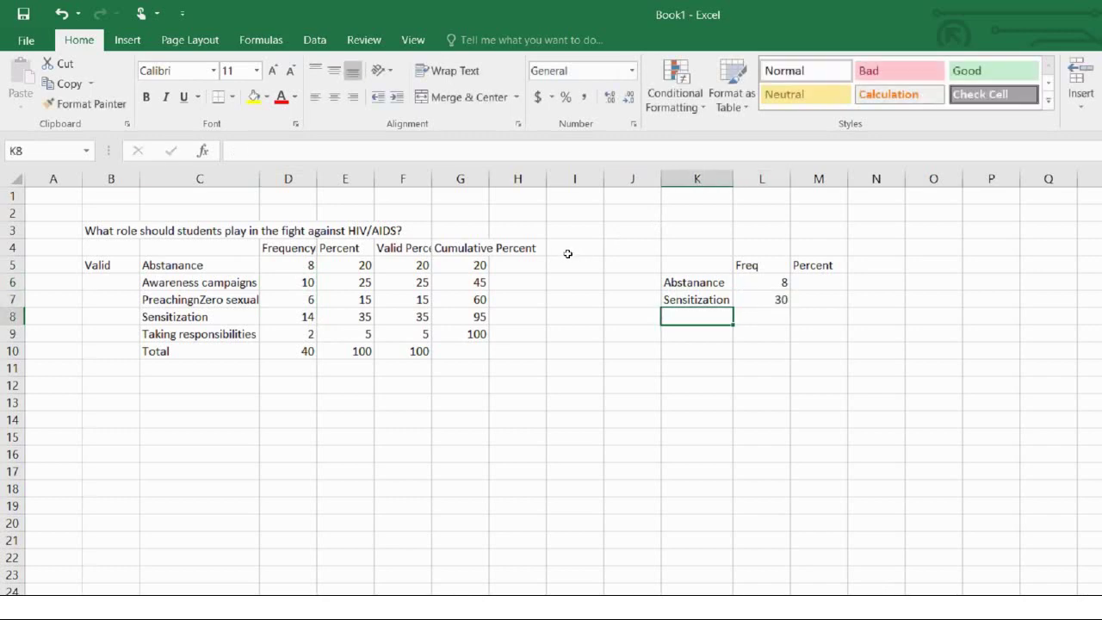
Add the category label Responsibility in K8 of the summary table and widen column K to fit it.
{"action": "key", "text": "Left"}
{"action": "key", "text": "Left"}
{"action": "key", "text": "Left"}
{"action": "key", "text": "Left"}
{"action": "key", "text": "Left"}
{"action": "key", "text": "Left"}
{"action": "key", "text": "Left"}
{"action": "key", "text": "Left"}
{"action": "key", "text": "Down"}
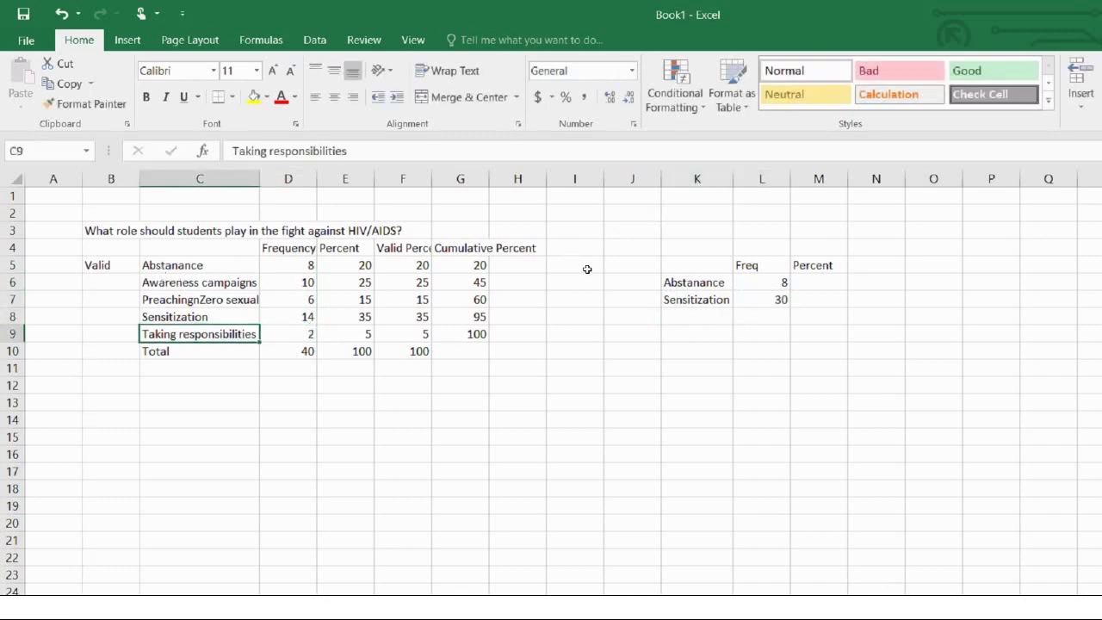
{"action": "key", "text": "Up"}
{"action": "key", "text": "Right"}
{"action": "key", "text": "Right"}
{"action": "key", "text": "Right"}
{"action": "key", "text": "Right"}
{"action": "key", "text": "Right"}
{"action": "key", "text": "Right"}
{"action": "key", "text": "Right"}
{"action": "key", "text": "Right"}
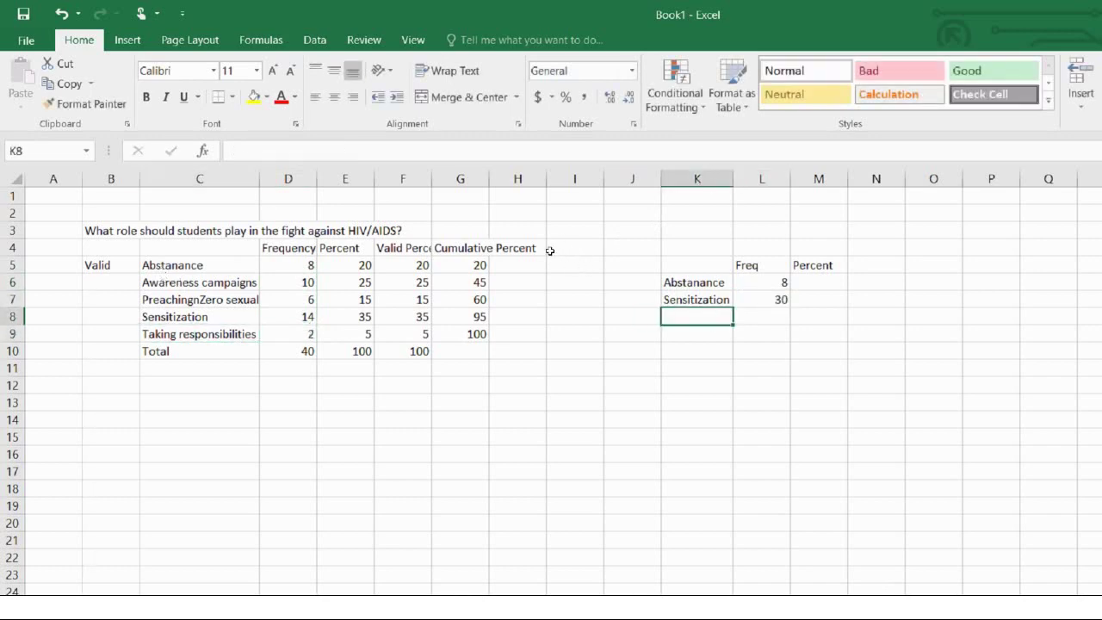
{"action": "type", "text": "Re"}
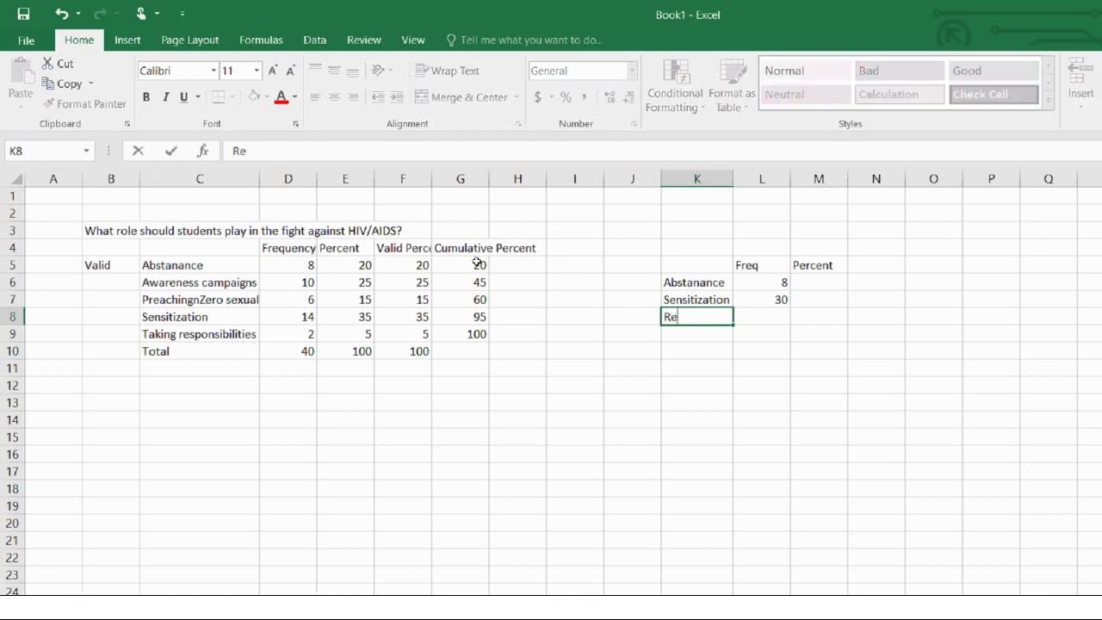
{"action": "type", "text": "sponsibi"}
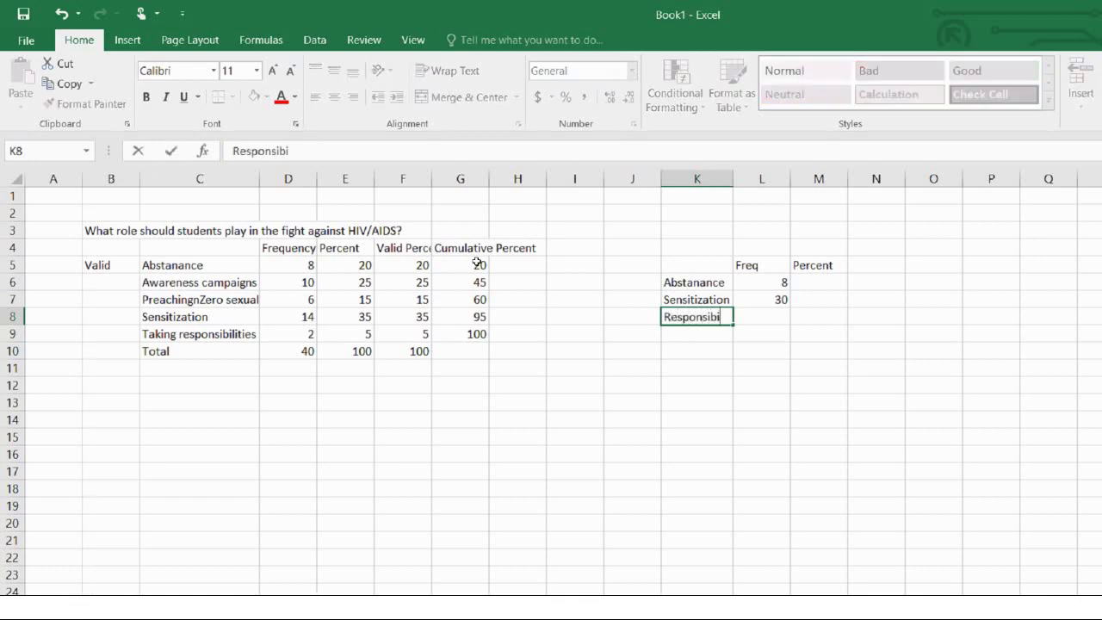
{"action": "type", "text": "lity"}
{"action": "left_click", "coordinate": [819, 334]}
{"action": "left_click_drag", "start_coordinate": [732, 176], "coordinate": [751, 177]}
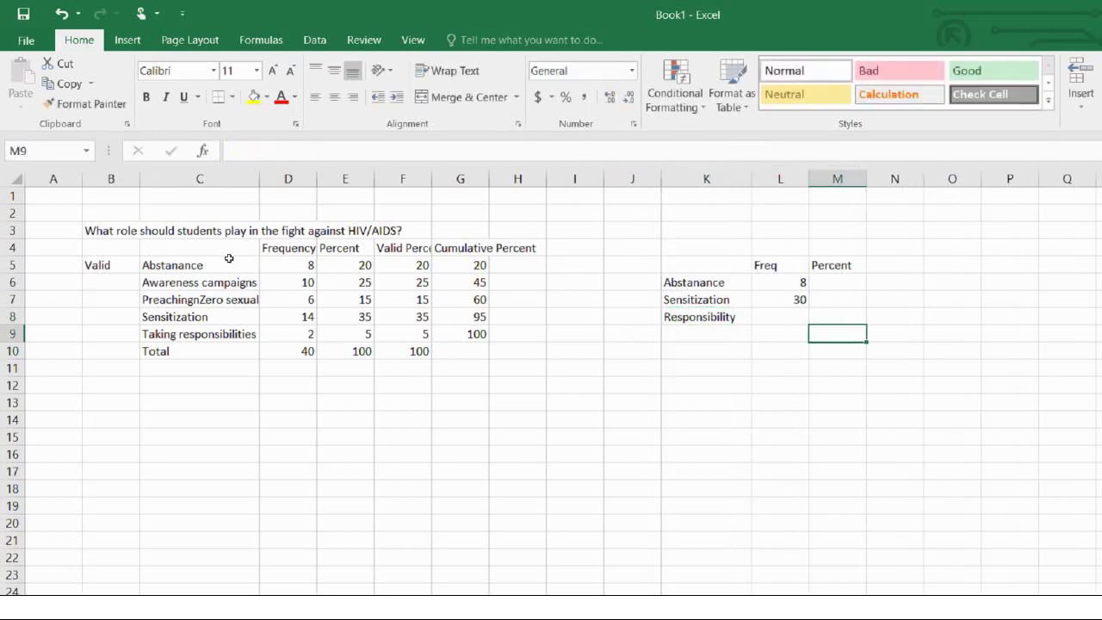
Enter 2 in L8 as the frequency for Responsibility, taken from the Taking responsibilities row.
{"action": "left_click", "coordinate": [293, 334]}
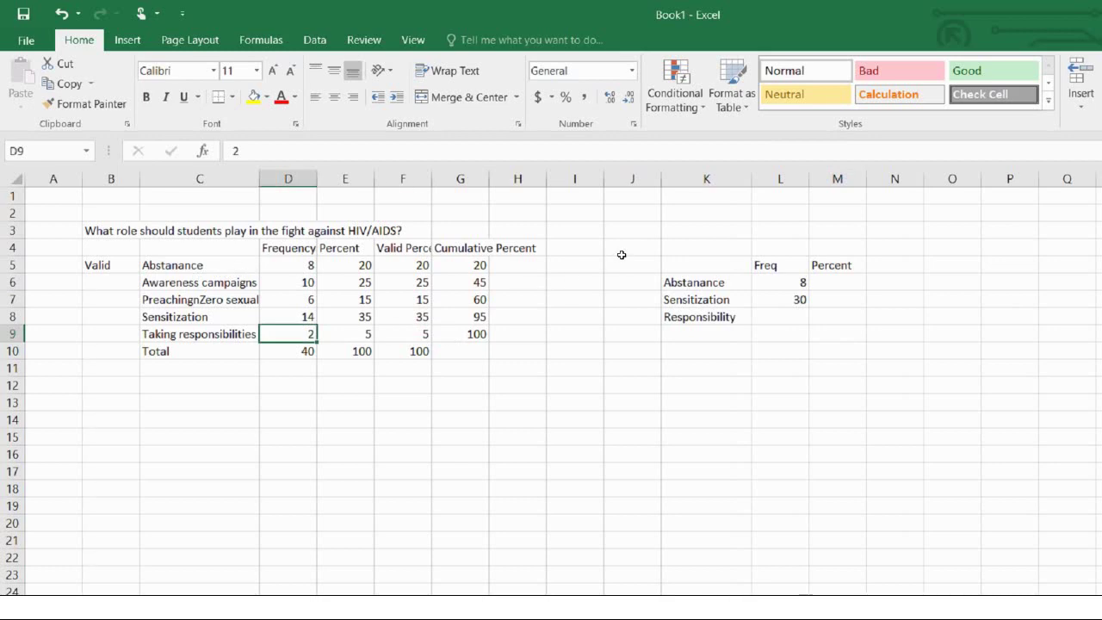
{"action": "left_click", "coordinate": [780, 316]}
{"action": "type", "text": "2"}
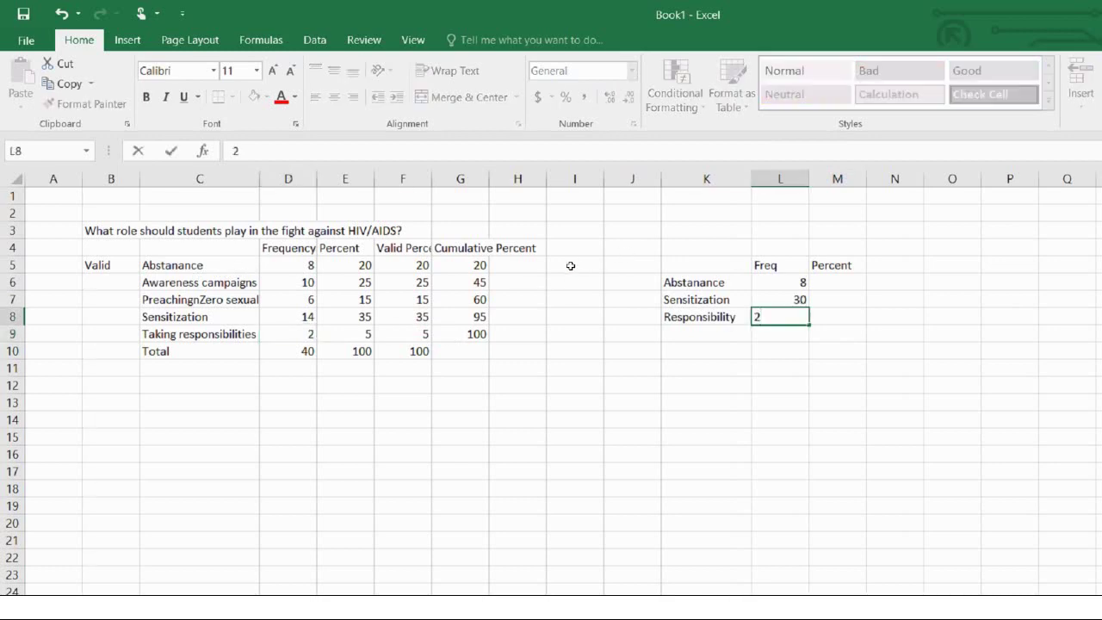
{"action": "key", "text": "Return"}
Add a Total row to the summary table with the label in K9 and 40 in L9.
{"action": "key", "text": "Left"}
{"action": "type", "text": "To"}
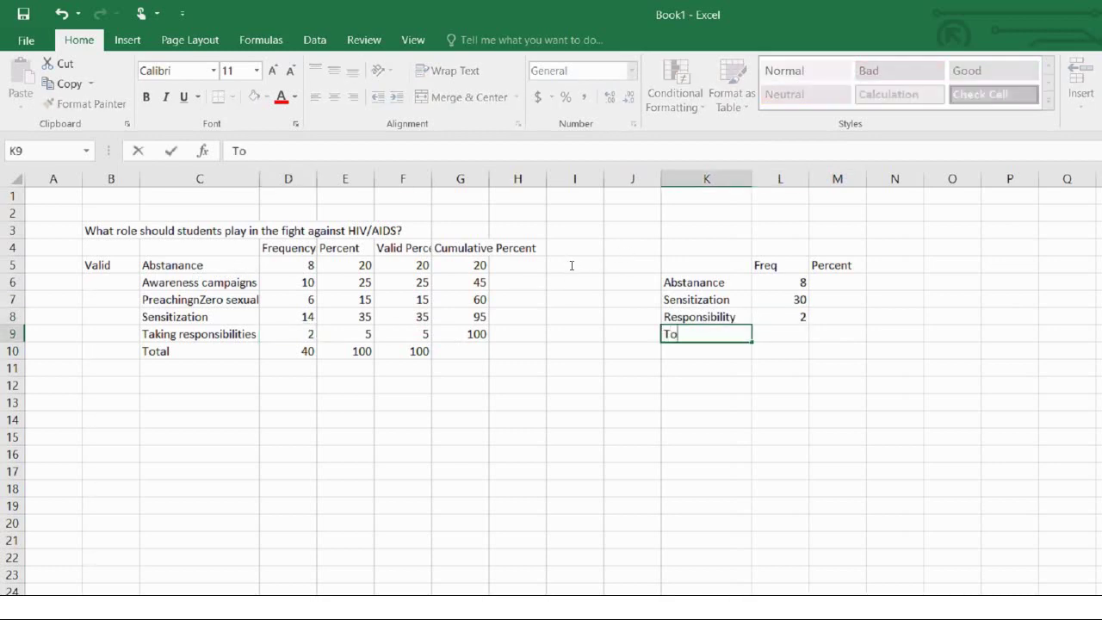
{"action": "type", "text": "tal"}
{"action": "key", "text": "Tab"}
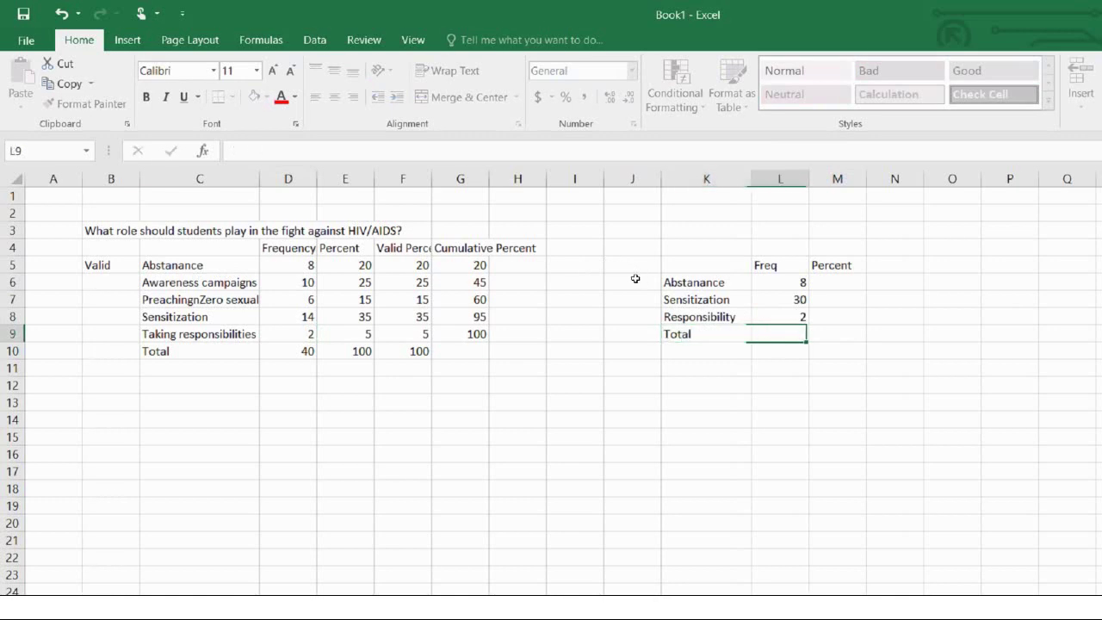
{"action": "key", "text": "shift+Down"}
{"action": "key", "text": "shift+Up"}
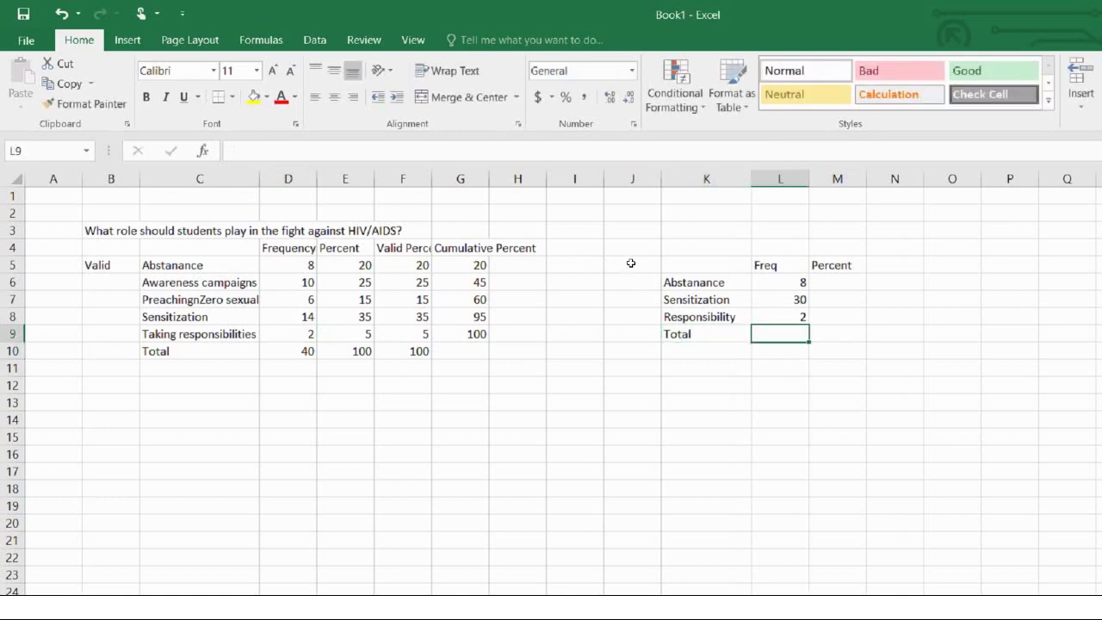
{"action": "type", "text": "40"}
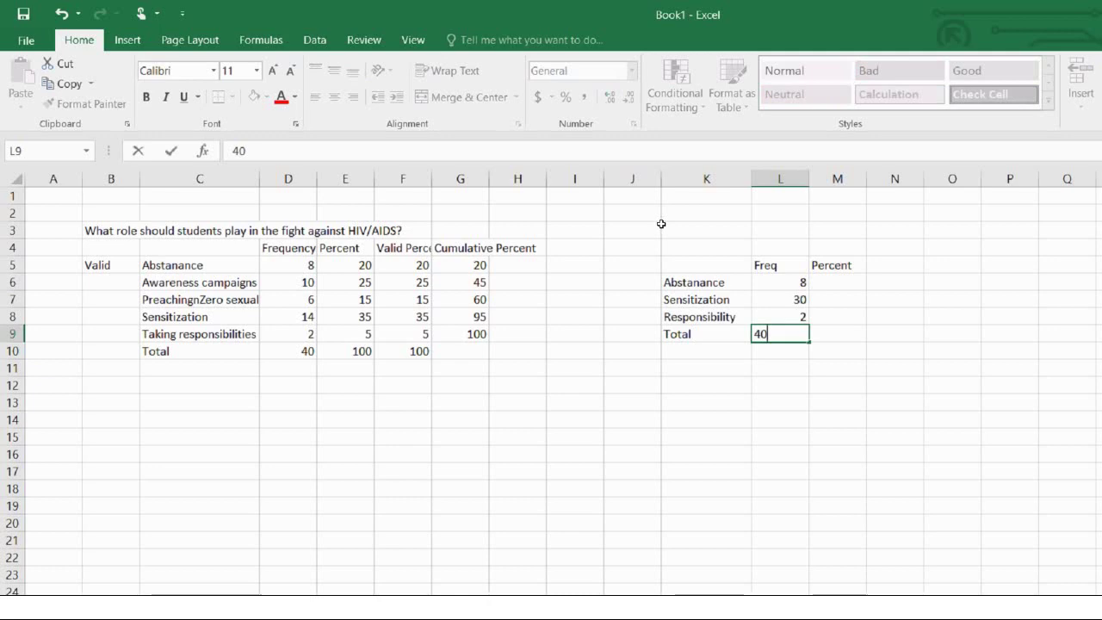
Calculate the Abstanance percentage in M6 with the formula =L6/L9*100.
{"action": "key", "text": "Right"}
{"action": "key", "text": "Up"}
{"action": "key", "text": "Up"}
{"action": "key", "text": "Up"}
{"action": "type", "text": "="}
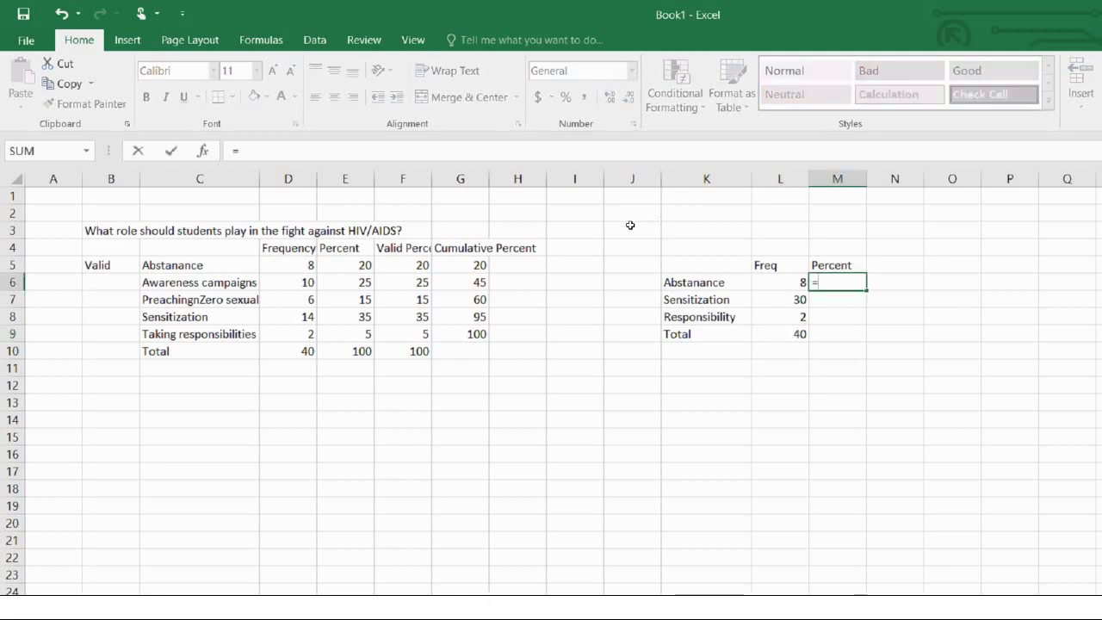
{"action": "key", "text": "Left"}
{"action": "type", "text": "/"}
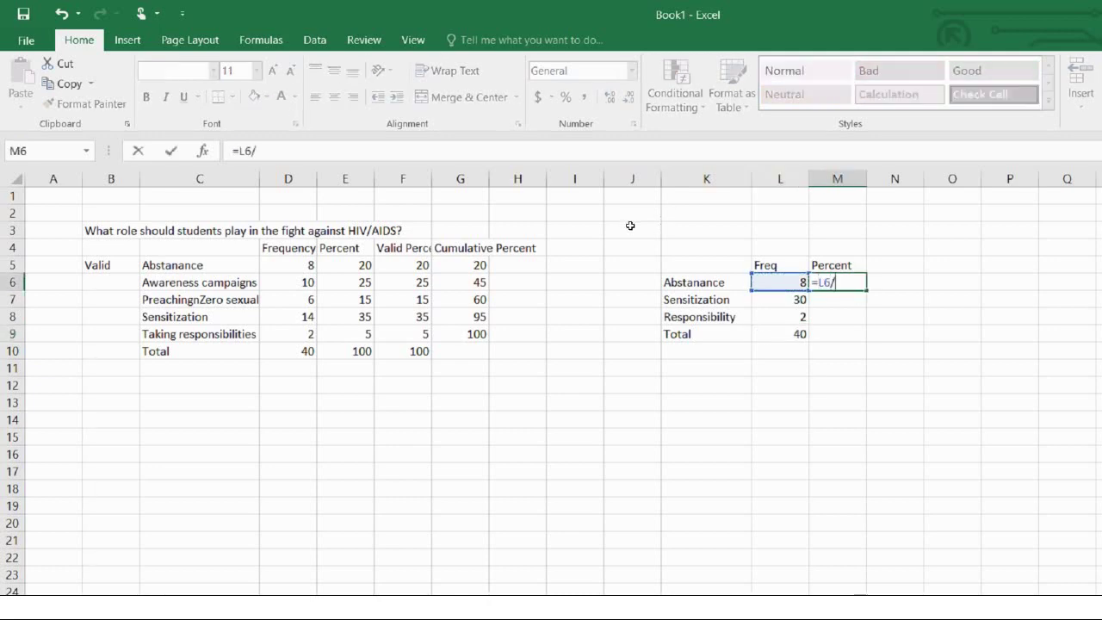
{"action": "key", "text": "Left"}
{"action": "key", "text": "Down"}
{"action": "key", "text": "Down"}
{"action": "key", "text": "Down"}
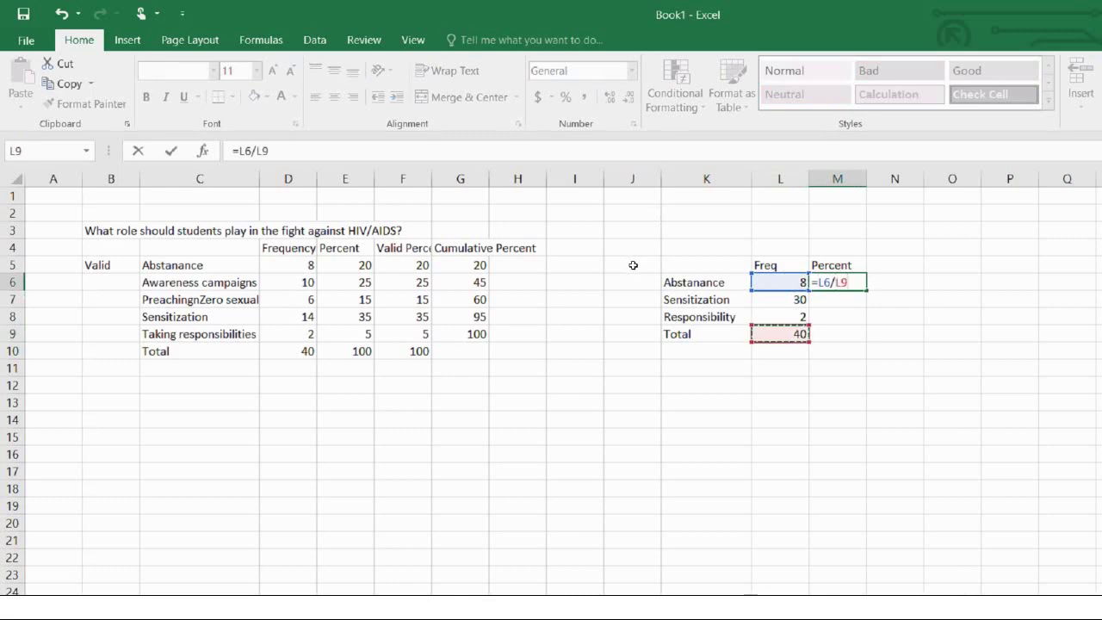
{"action": "type", "text": "*100"}
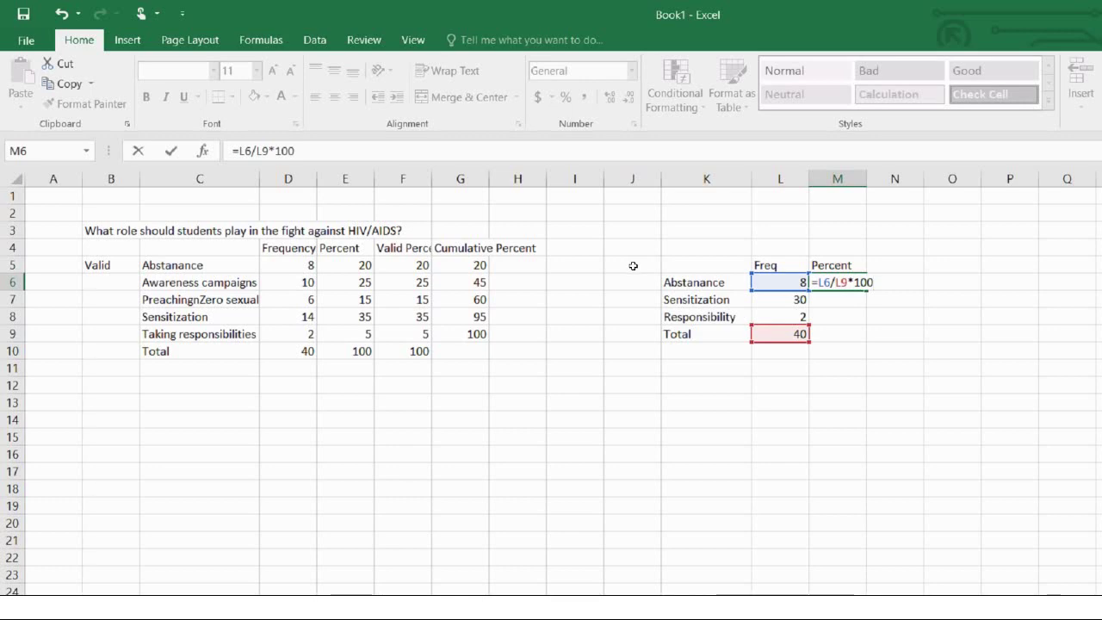
{"action": "key", "text": "Return"}
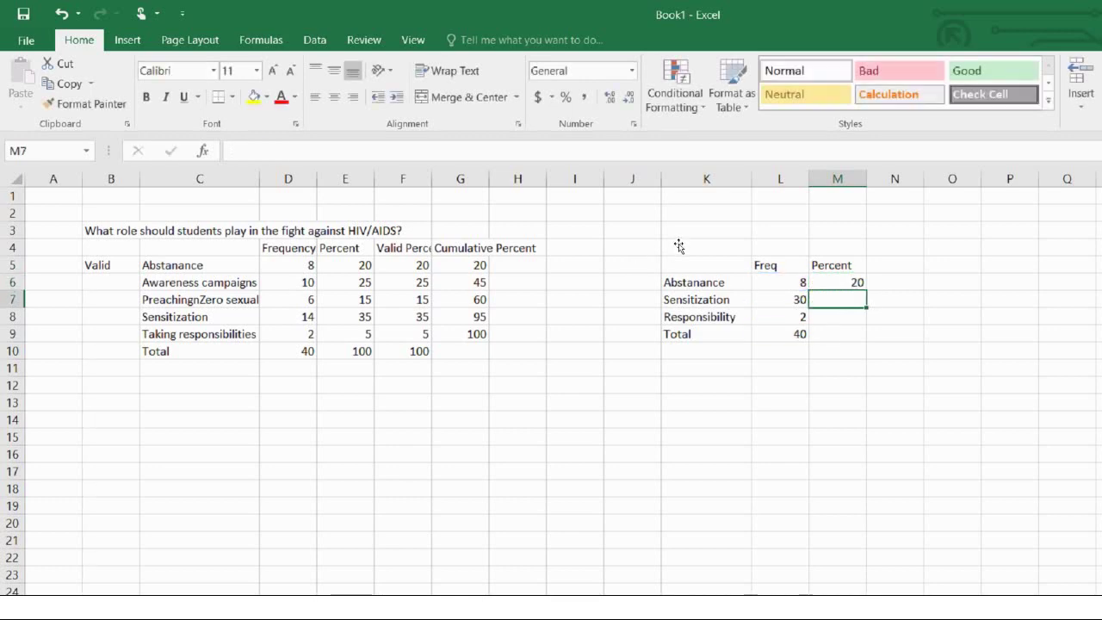
Calculate the Sensitization percentage in M7 with the formula =L7/L9*100.
{"action": "type", "text": "="}
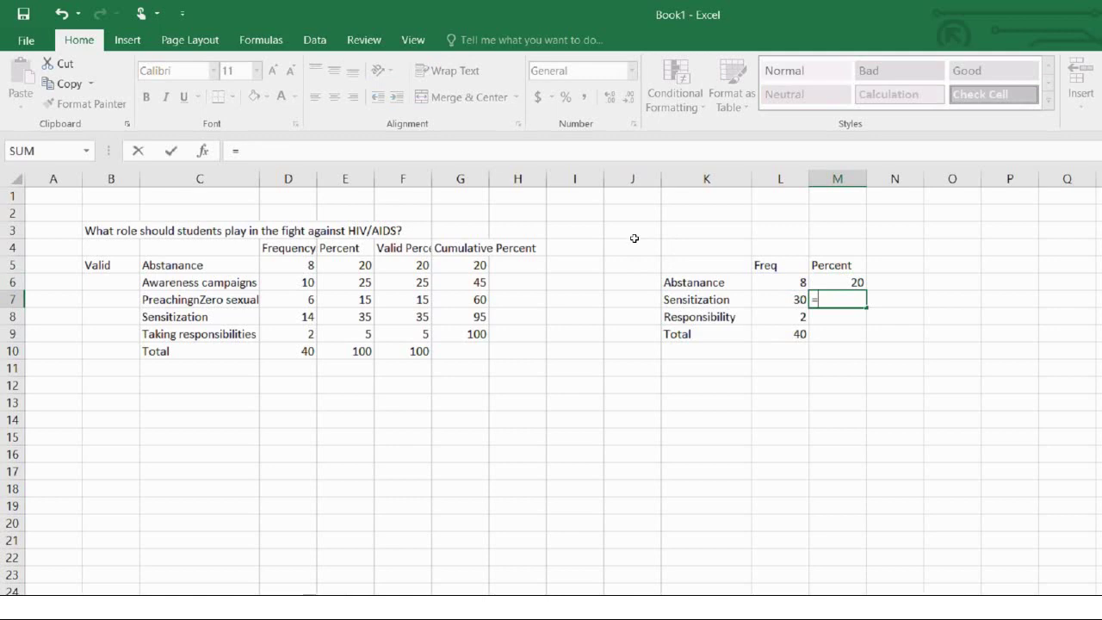
{"action": "key", "text": "Left"}
{"action": "type", "text": "/"}
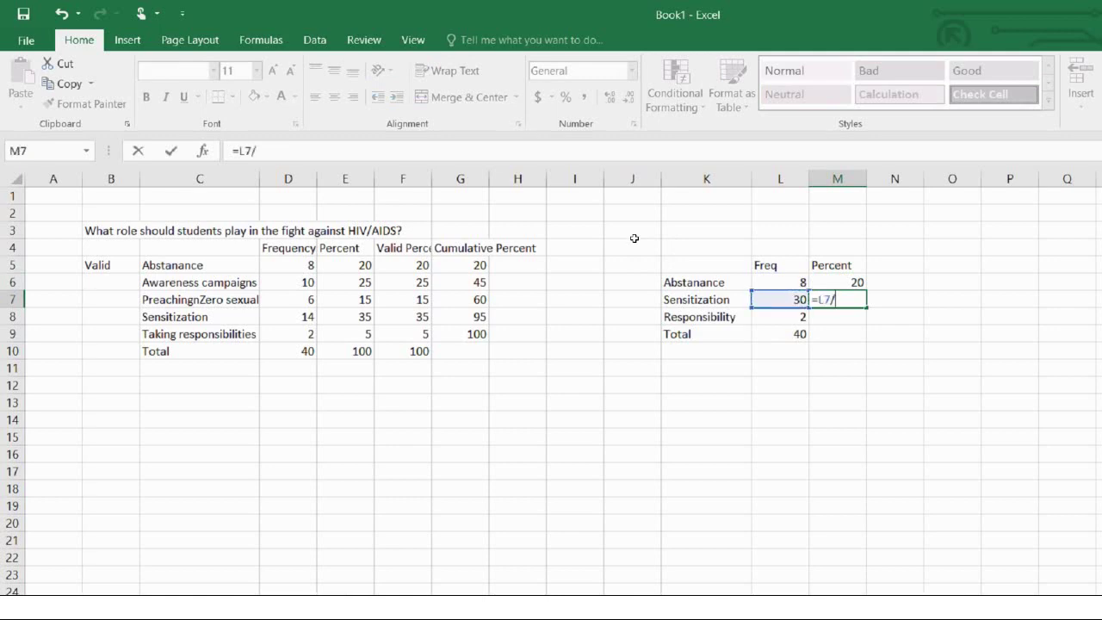
{"action": "key", "text": "Left"}
{"action": "key", "text": "Down"}
{"action": "key", "text": "Down"}
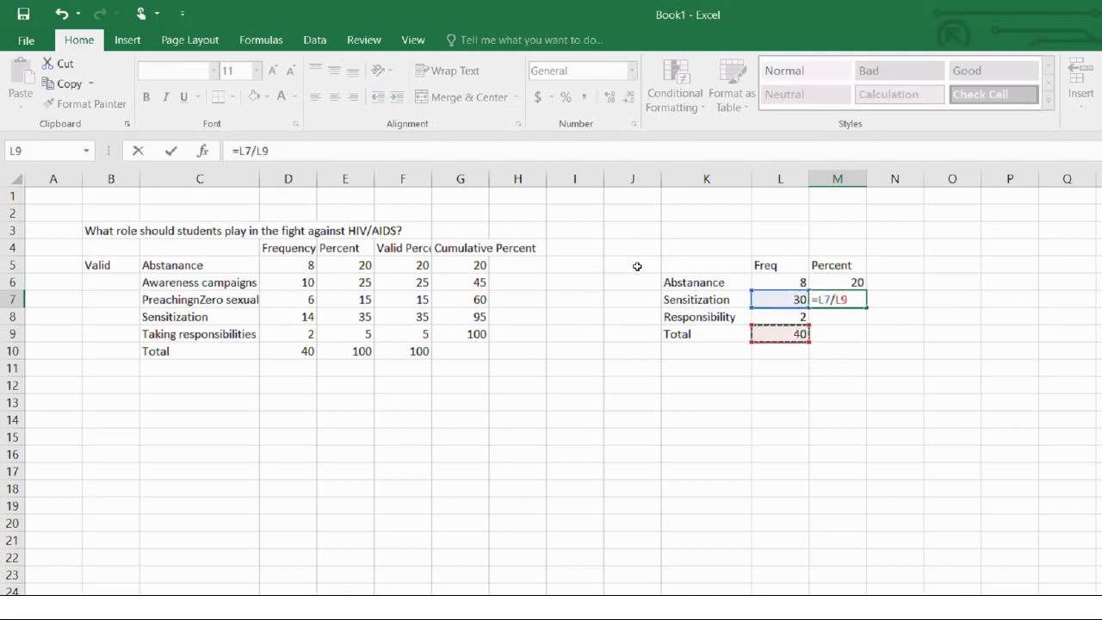
{"action": "type", "text": "*100"}
{"action": "key", "text": "Return"}
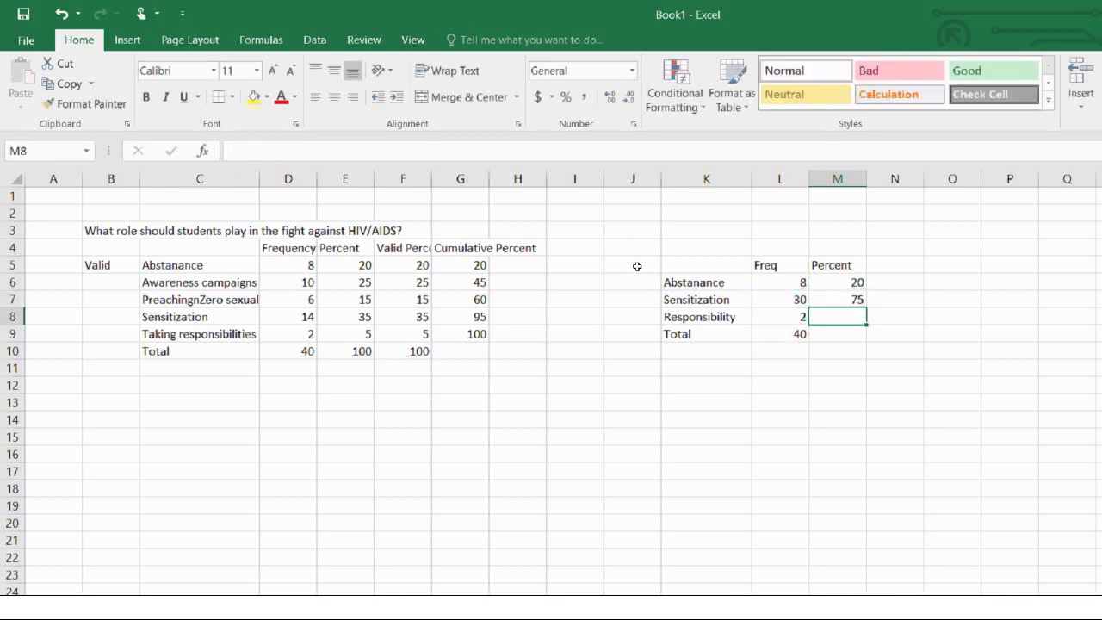
Begin the Responsibility percentage formula in M8 by dividing its frequency, =L8/.
{"action": "type", "text": "="}
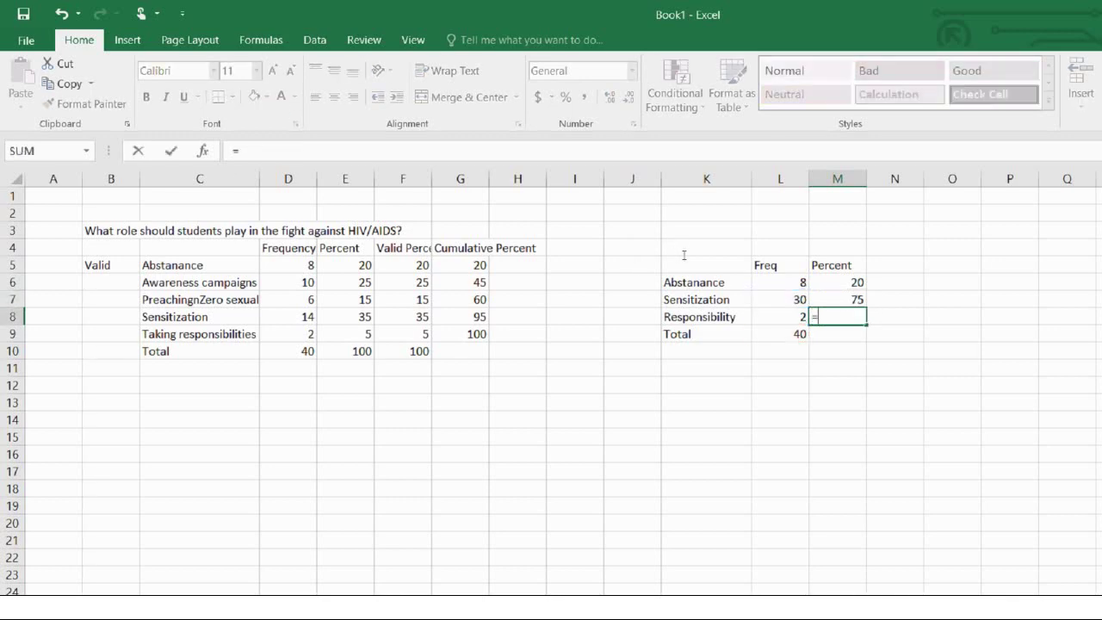
{"action": "key", "text": "Left"}
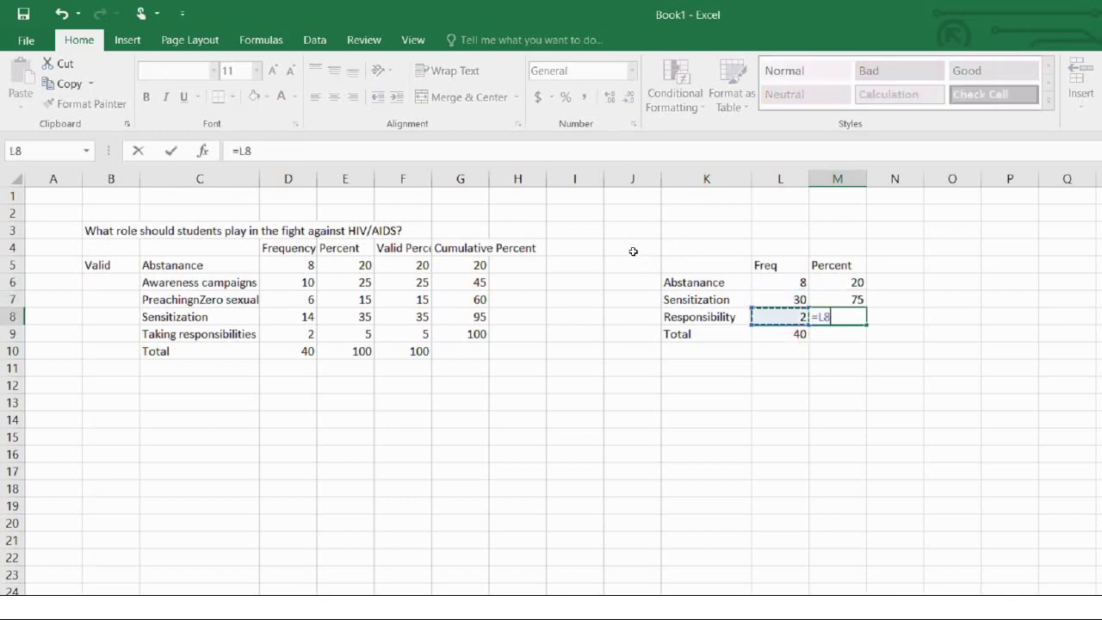
{"action": "type", "text": "/"}
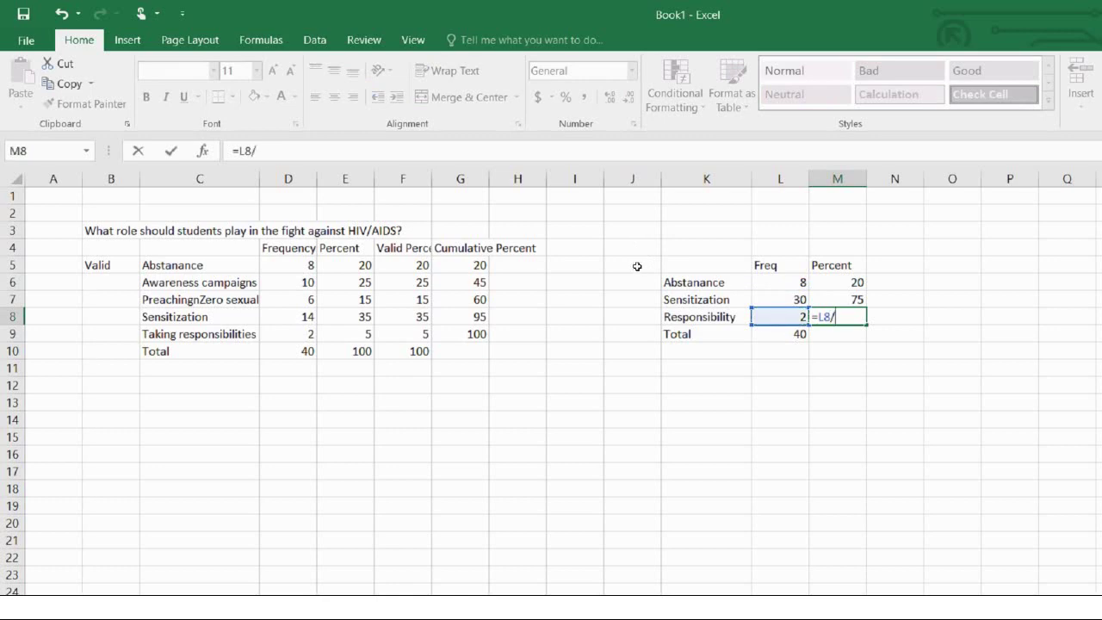
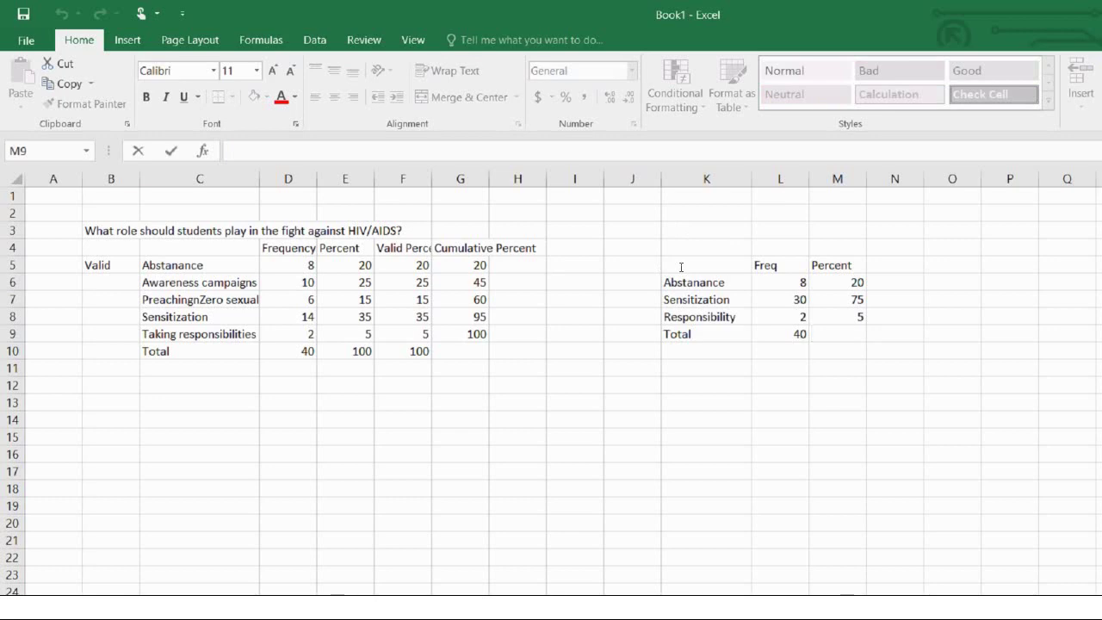
Enter 100% as the Total percentage in M9 and append percent signs to the three category percentages in M6:M8.
{"action": "type", "text": "100%"}
{"action": "key", "text": "Up"}
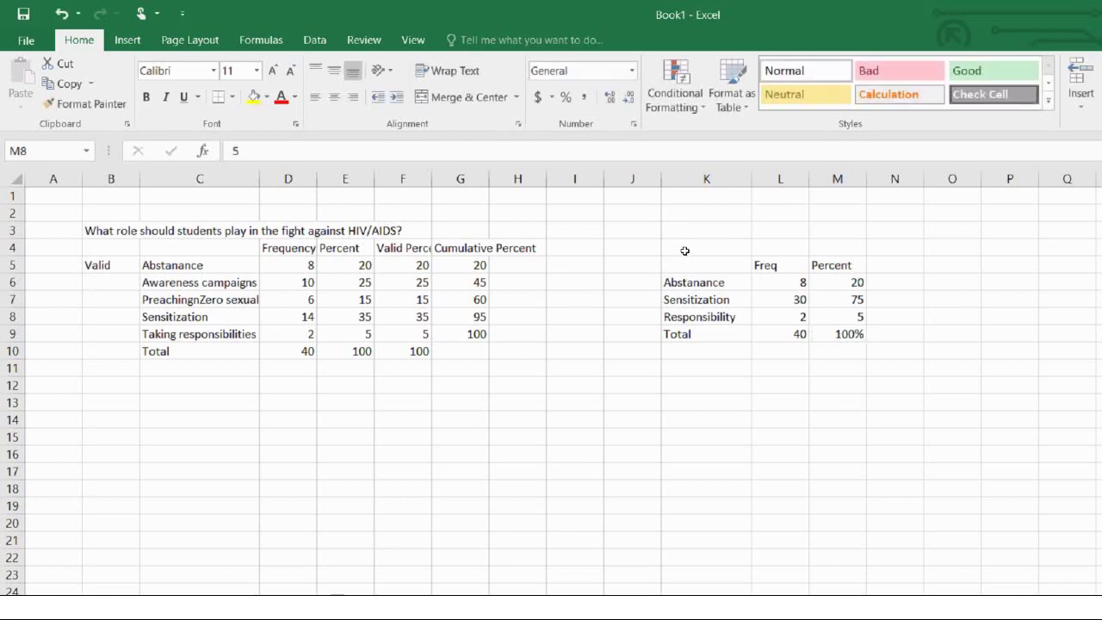
{"action": "key", "text": "F2"}
{"action": "type", "text": "%"}
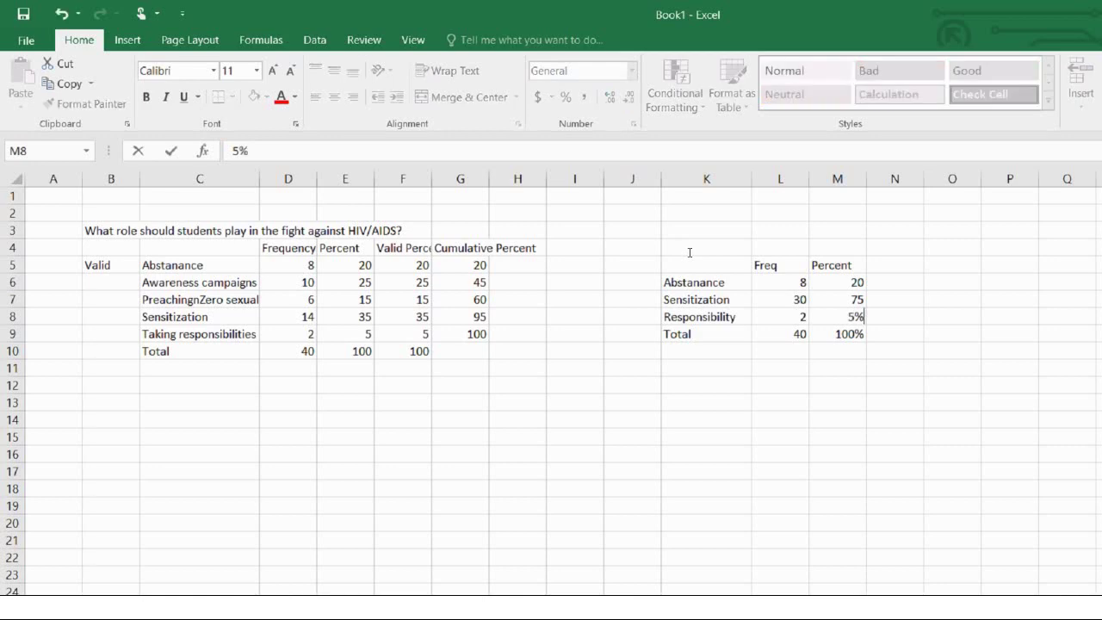
{"action": "key", "text": "Up"}
{"action": "key", "text": "F2"}
{"action": "type", "text": "%"}
{"action": "key", "text": "Up"}
{"action": "key", "text": "F2"}
{"action": "type", "text": "%"}
{"action": "left_click", "coordinate": [773, 291]}
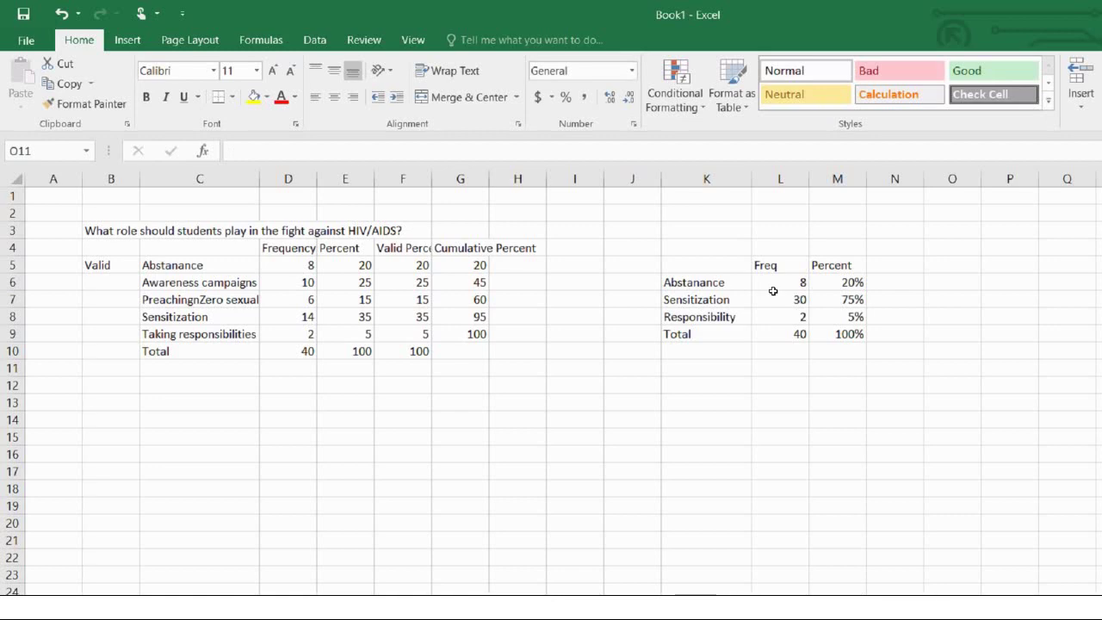
Clear the Total row of the summary table, removing the label, frequency and percentage in K9:M9.
{"action": "left_click", "coordinate": [549, 265]}
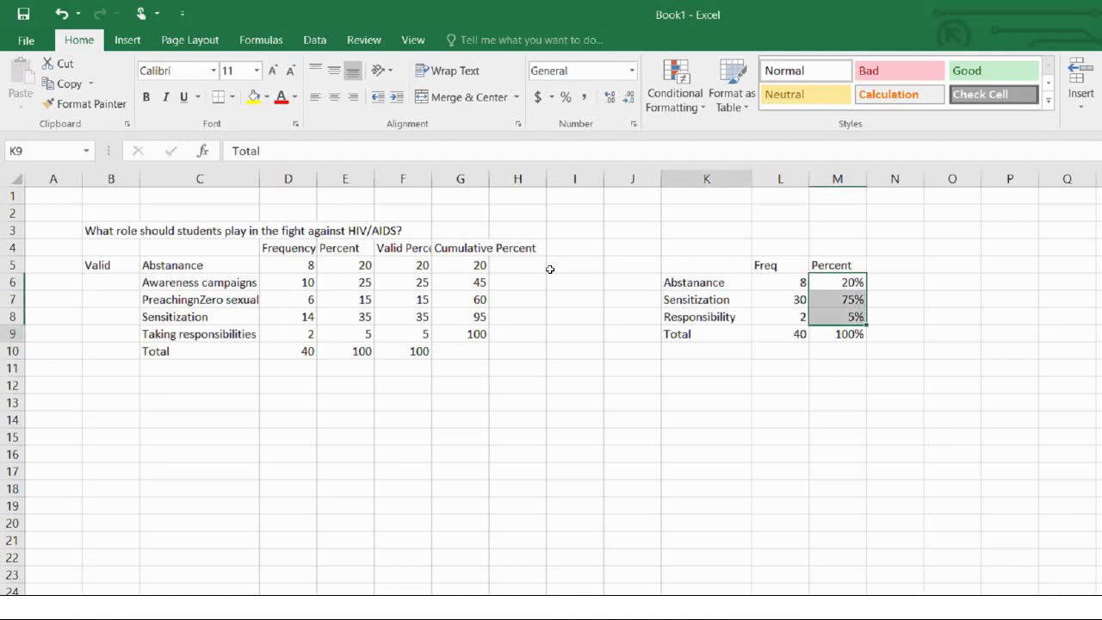
{"action": "left_click_drag", "start_coordinate": [577, 260], "coordinate": [664, 274]}
{"action": "key", "text": "BackSpace"}
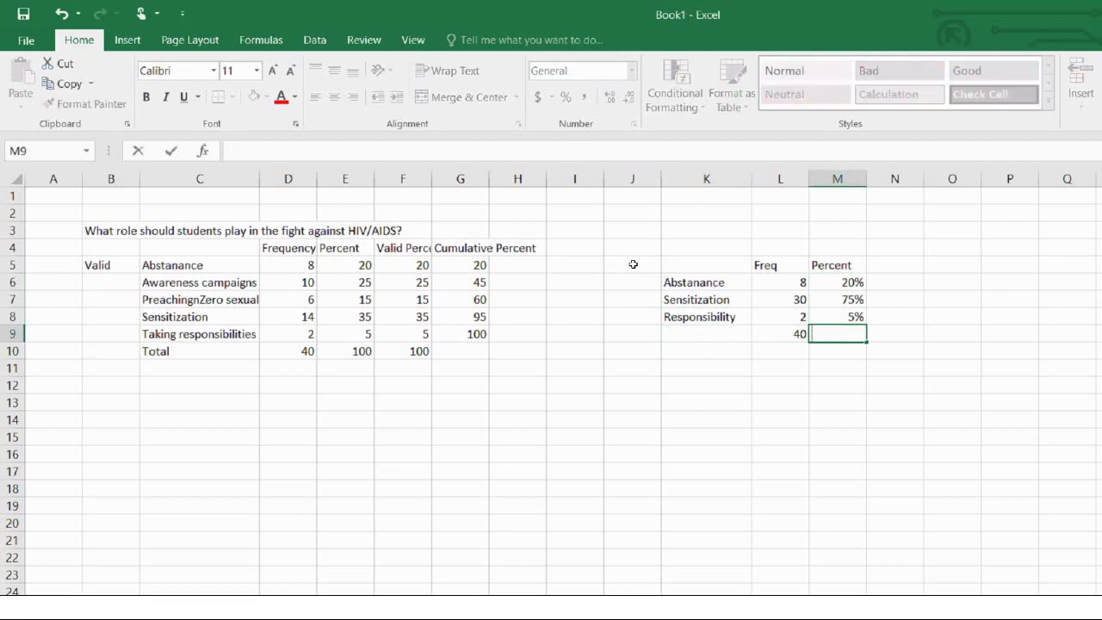
{"action": "key", "text": "Left"}
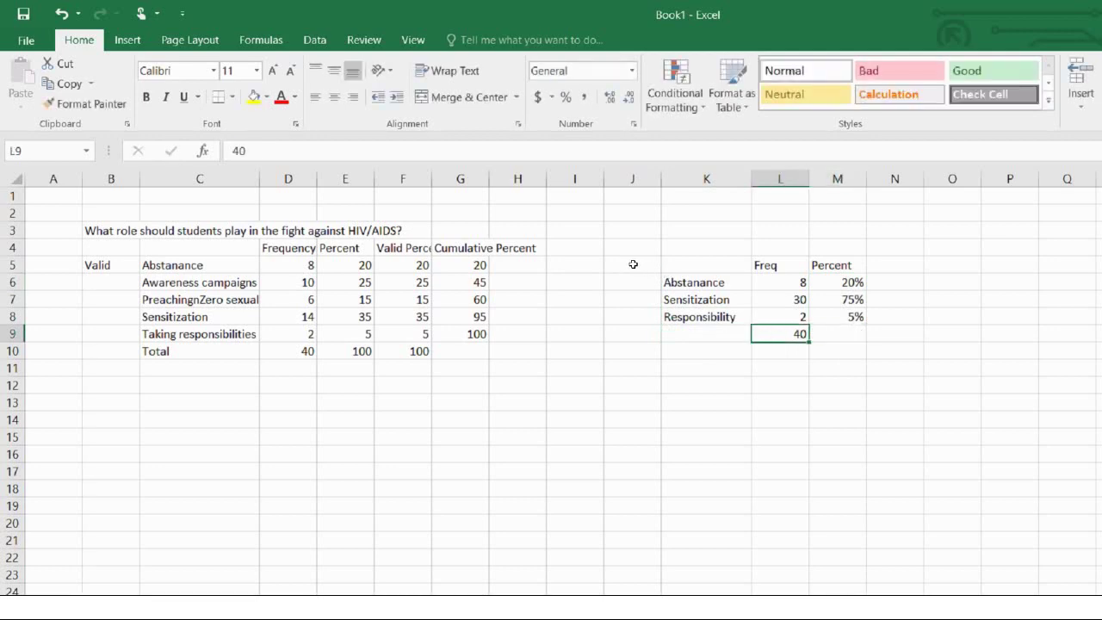
{"action": "key", "text": "Delete"}
{"action": "key", "text": "Right"}
{"action": "key", "text": "Right"}
{"action": "key", "text": "Down"}
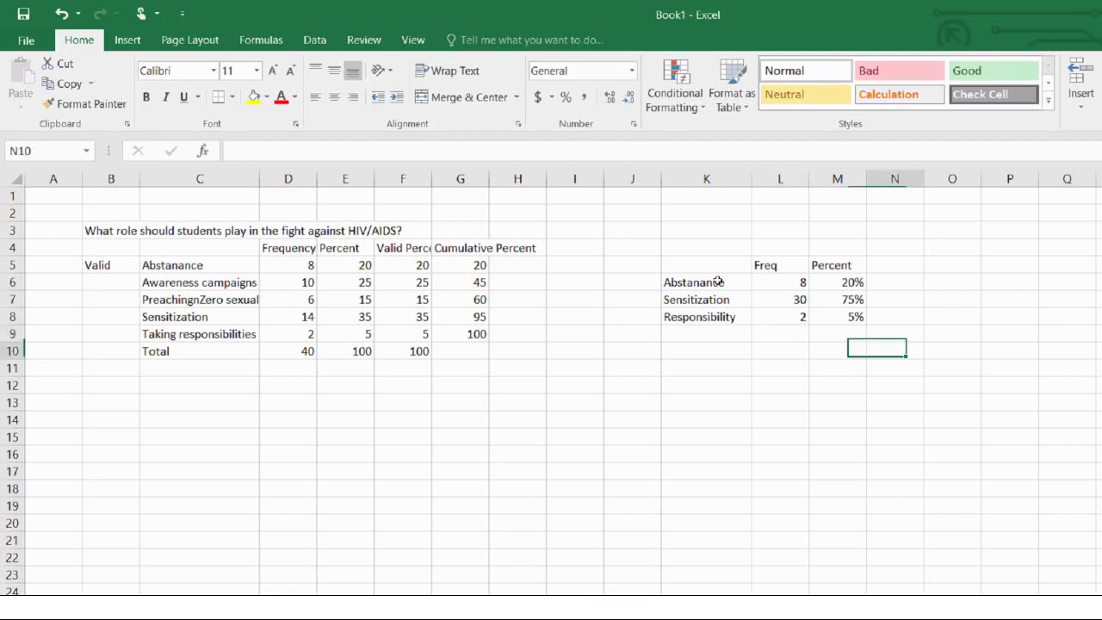
{"action": "mouse_move", "coordinate": [680, 264]}
{"action": "left_mouse_down"}
{"action": "mouse_move", "coordinate": [697, 282]}
{"action": "mouse_move", "coordinate": [837, 316]}
{"action": "left_mouse_up"}
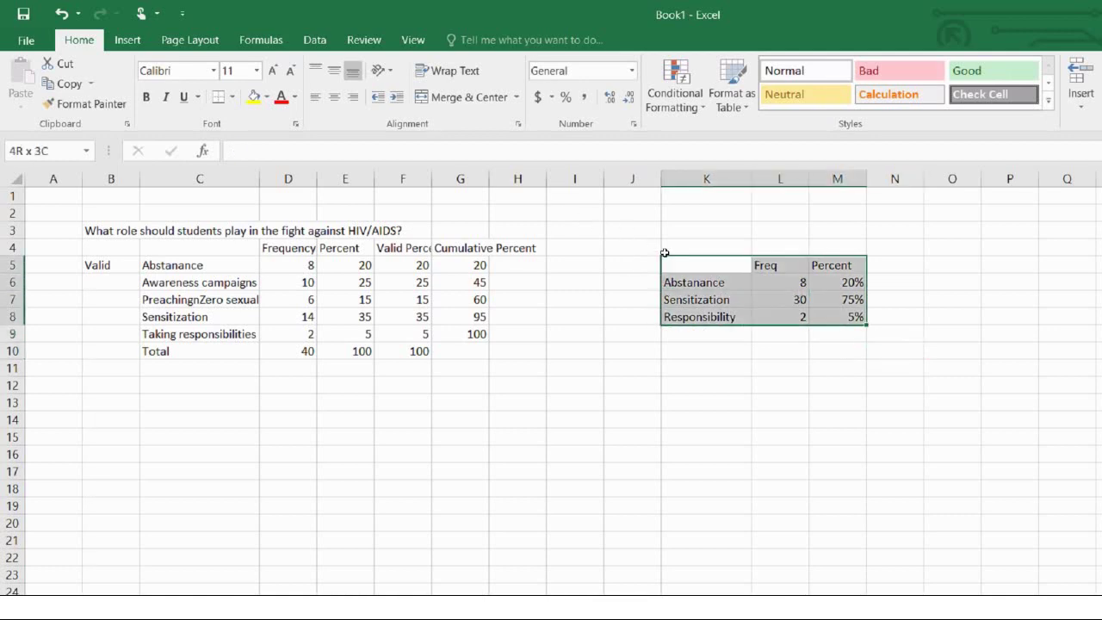
{"action": "left_click", "coordinate": [106, 36]}
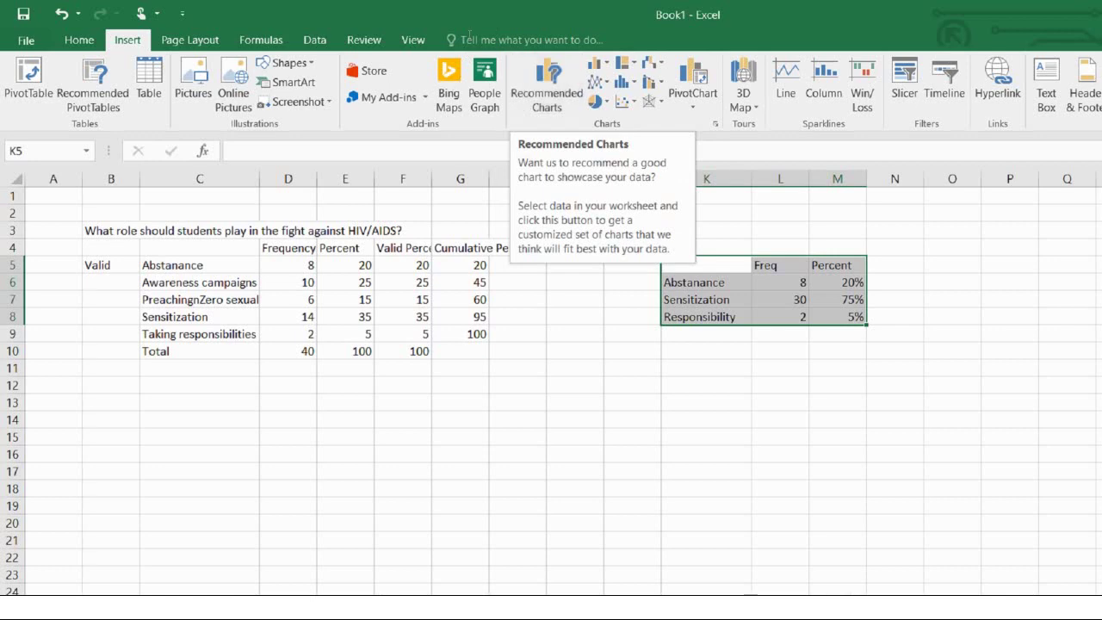
{"action": "left_click", "coordinate": [547, 84]}
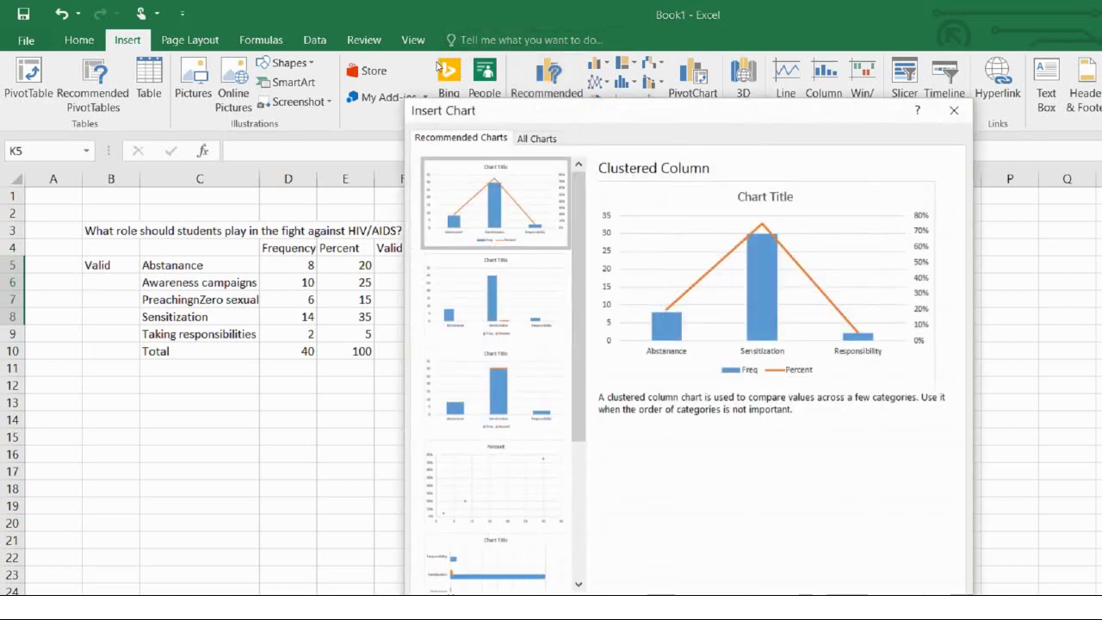
{"action": "left_click", "coordinate": [424, 253]}
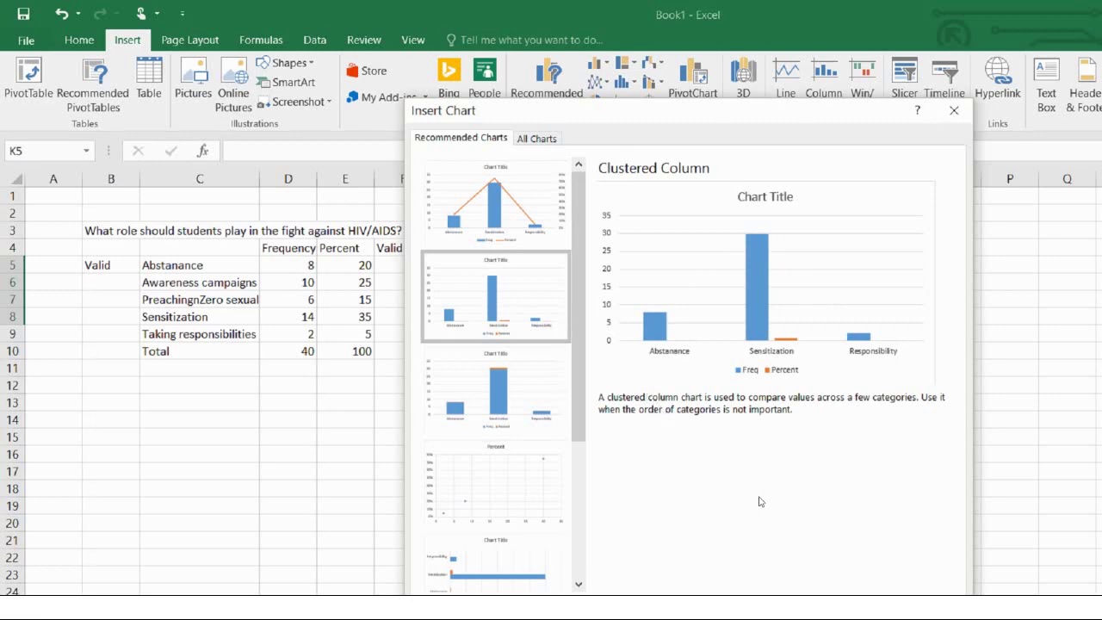
{"action": "key", "text": "Escape"}
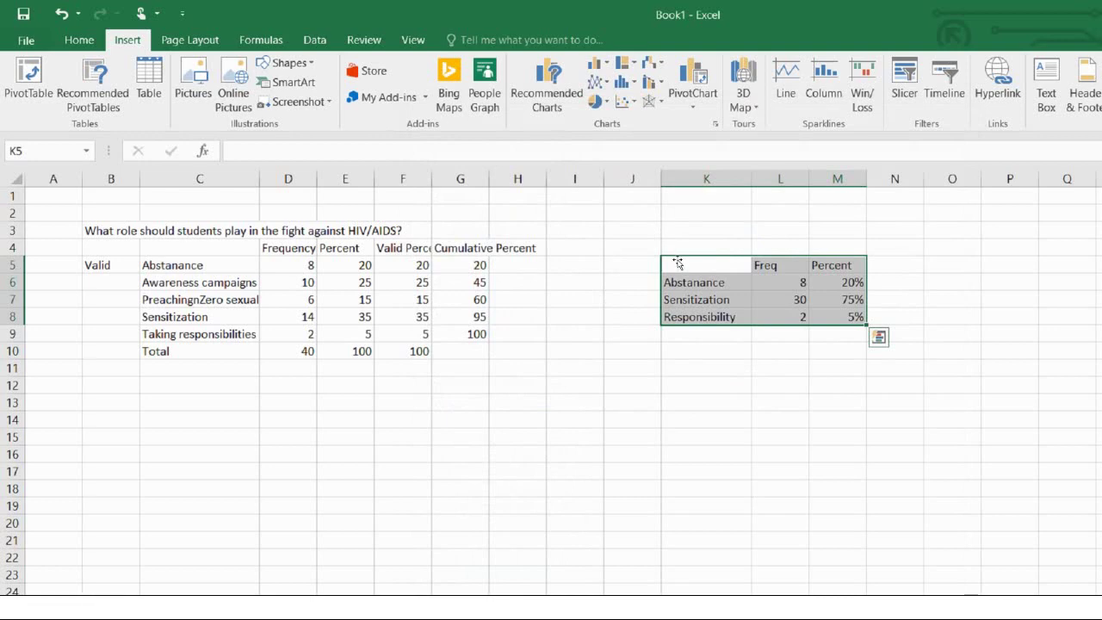
{"action": "left_click", "coordinate": [826, 349]}
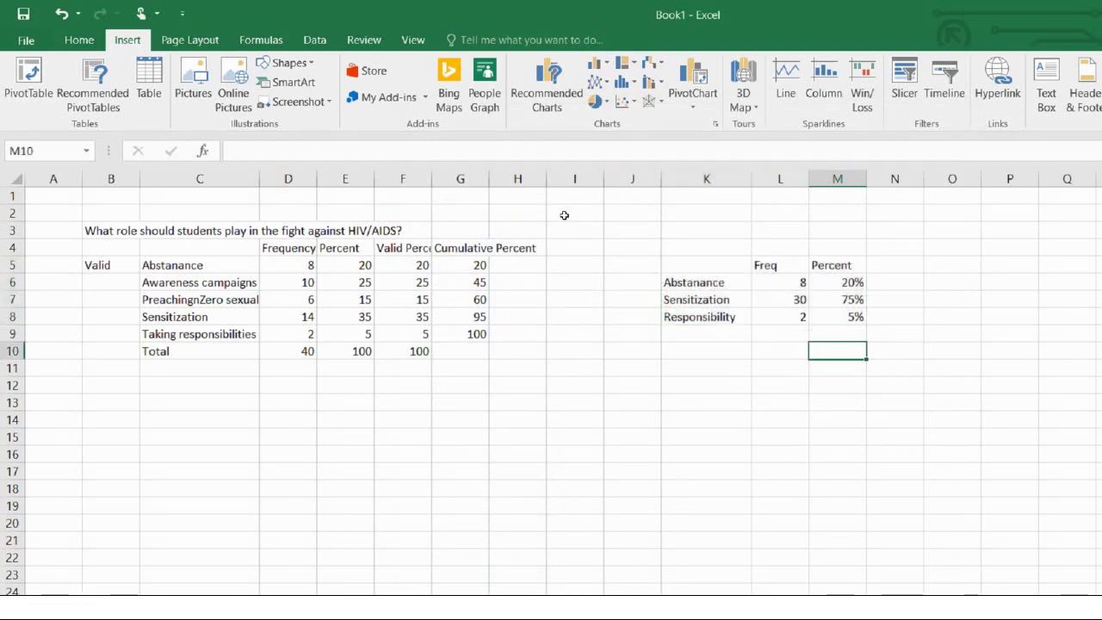
Delete the entire Freq column L so the summary table keeps only the categories and their percentages.
{"action": "left_click", "coordinate": [773, 177]}
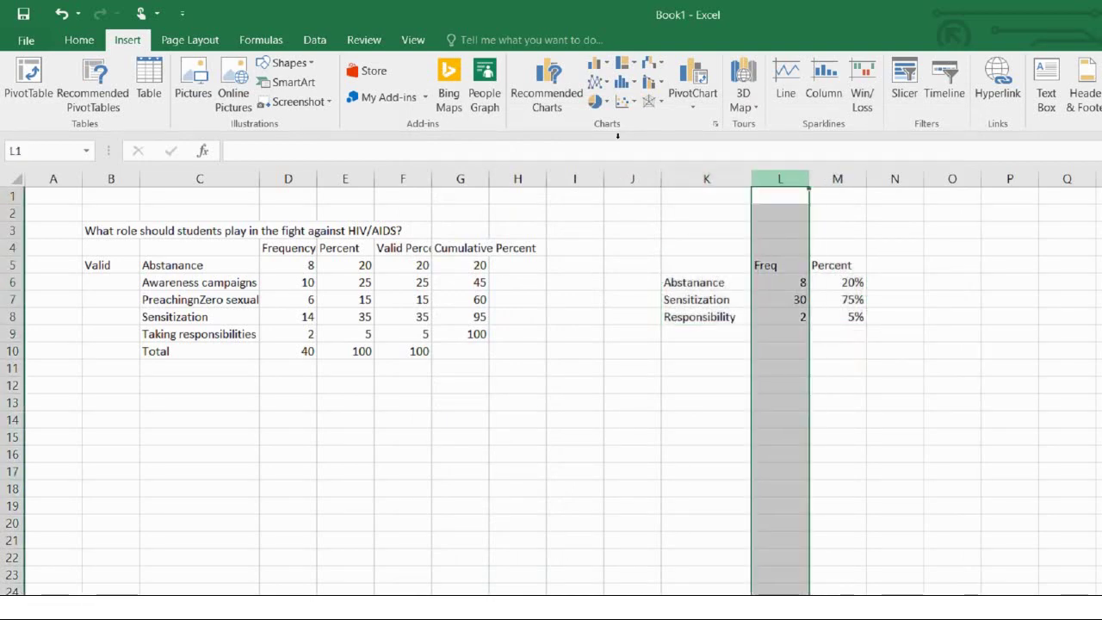
{"action": "right_click", "coordinate": [778, 181]}
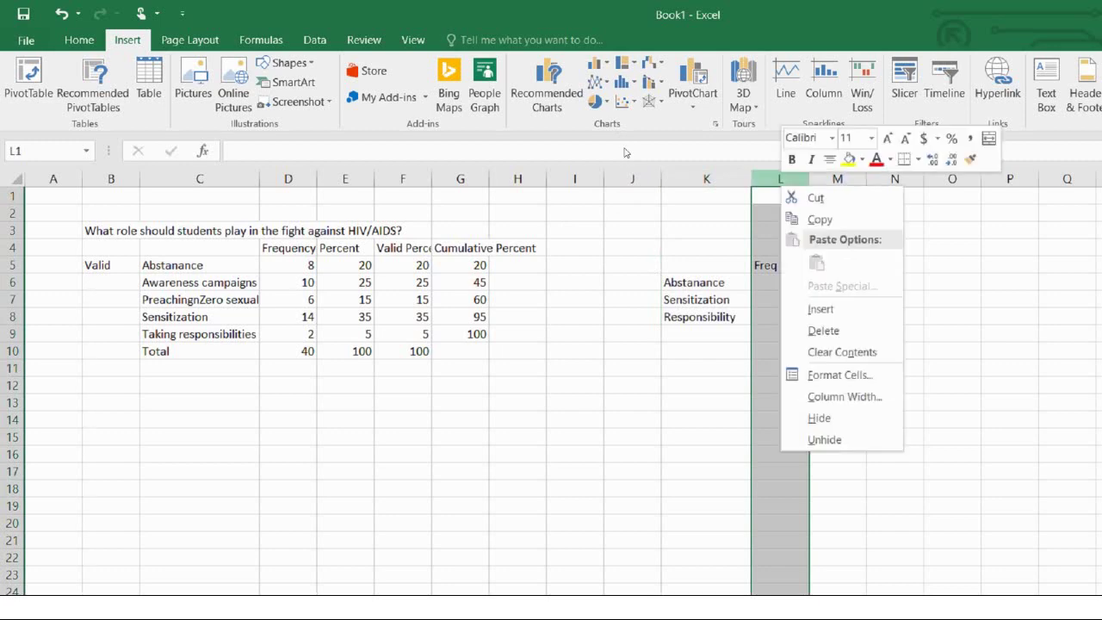
{"action": "left_click", "coordinate": [814, 327]}
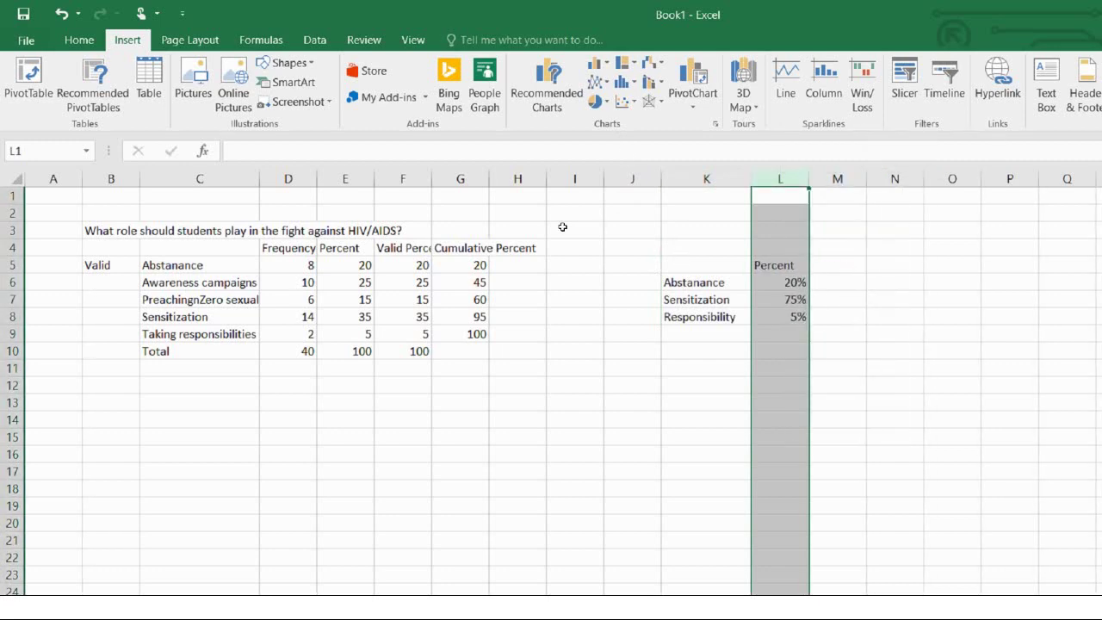
Insert the recommended pie chart from the category labels and percentages in K6:L8.
{"action": "mouse_move", "coordinate": [704, 282]}
{"action": "left_mouse_down"}
{"action": "mouse_move", "coordinate": [786, 305]}
{"action": "mouse_move", "coordinate": [787, 317]}
{"action": "left_mouse_up"}
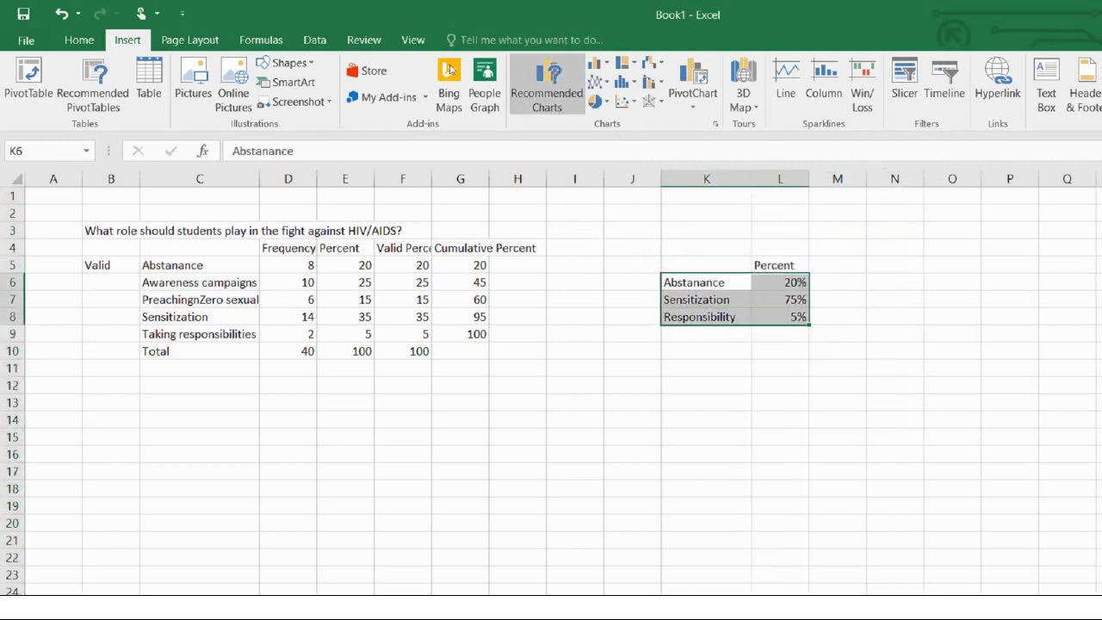
{"action": "left_click", "coordinate": [547, 86]}
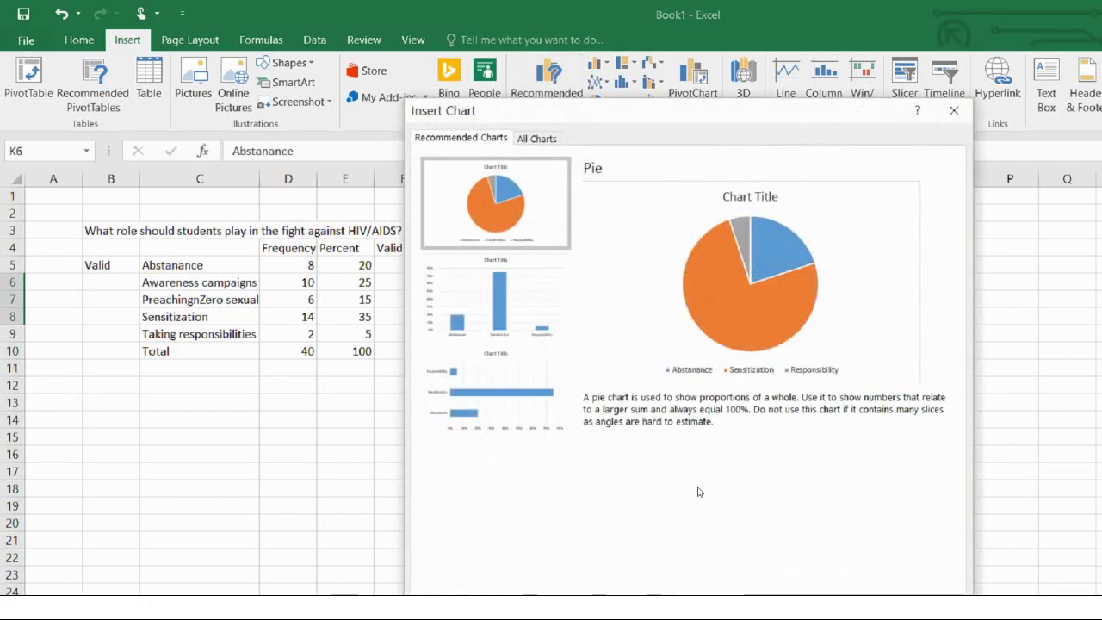
{"action": "key", "text": "Return"}
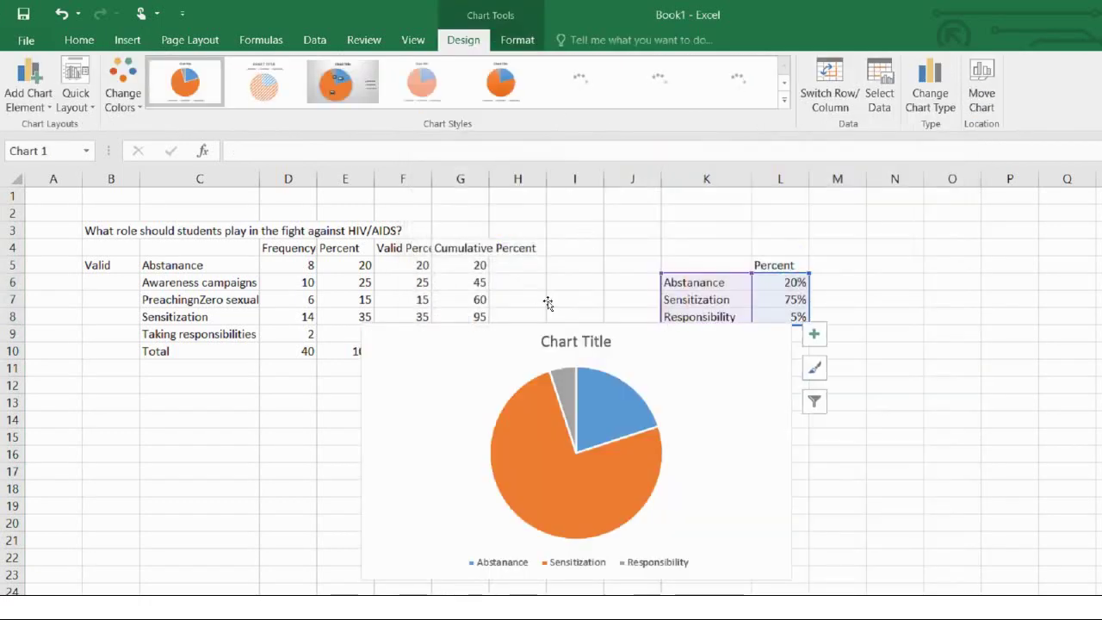
Add data labels to the pie chart and delete its chart title.
{"action": "left_click", "coordinate": [814, 333]}
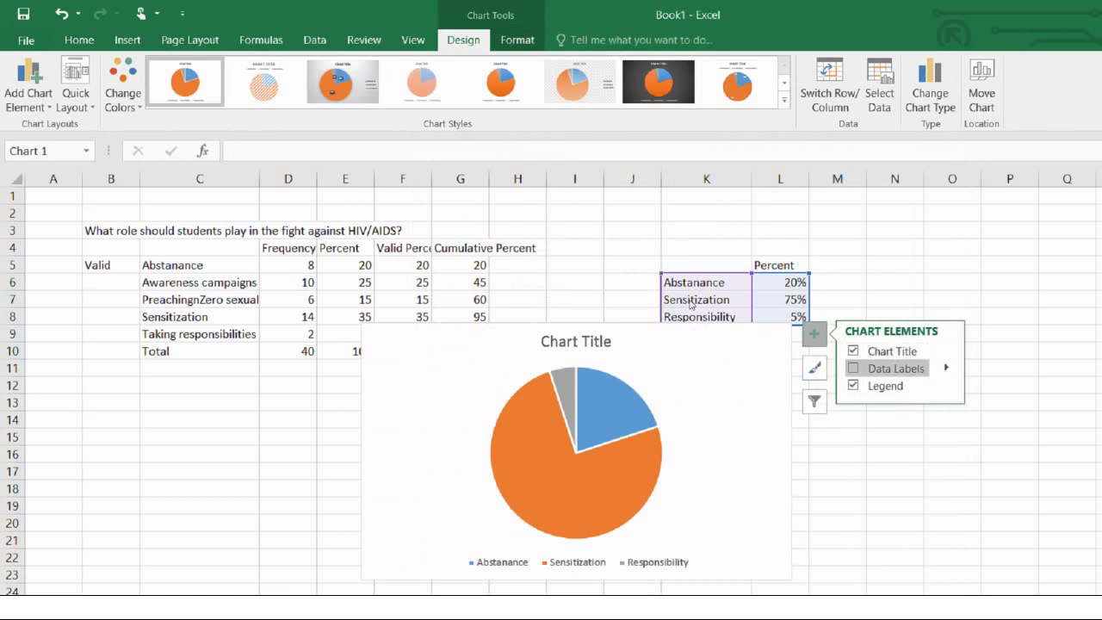
{"action": "left_click", "coordinate": [850, 368]}
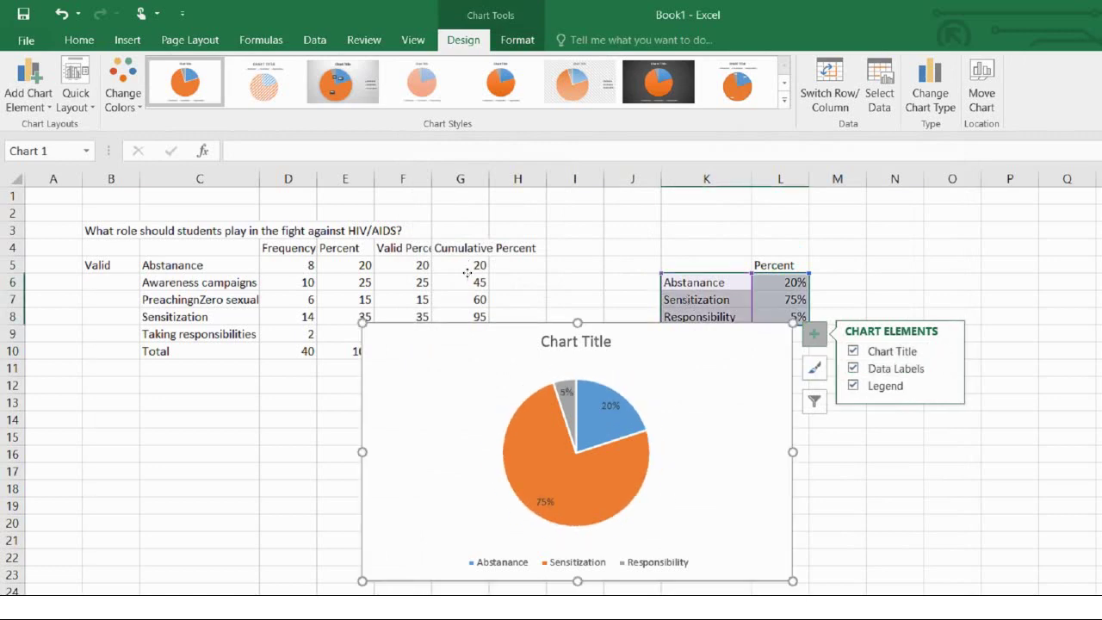
{"action": "left_click", "coordinate": [585, 341]}
{"action": "key", "text": "Delete"}
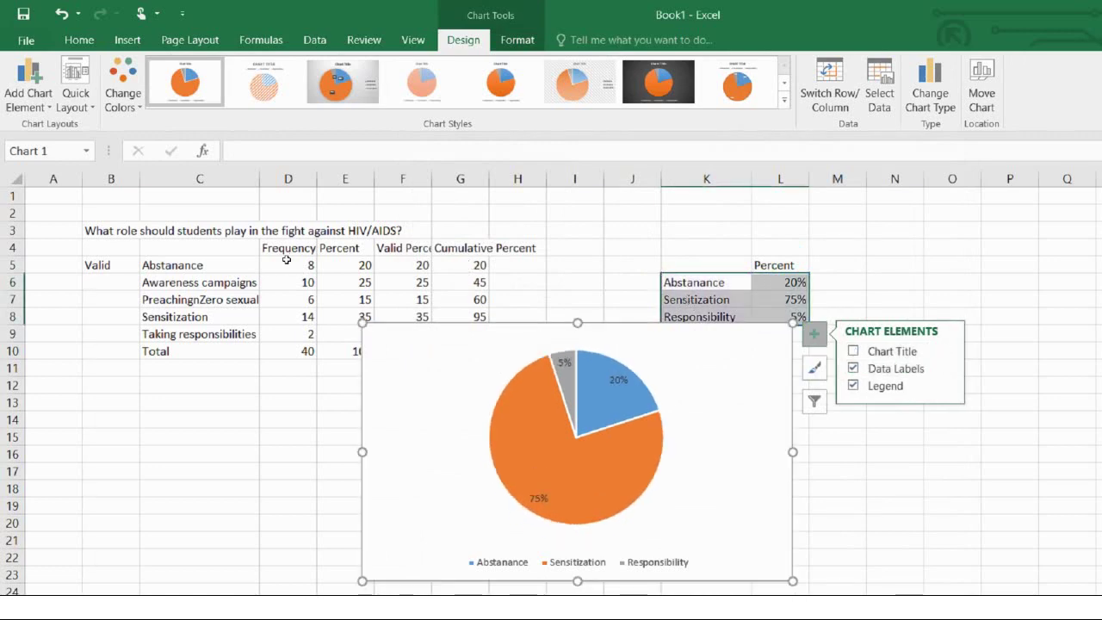
Try a black fill on the pie chart's chart area and undo it.
{"action": "key", "text": "shift+F10"}
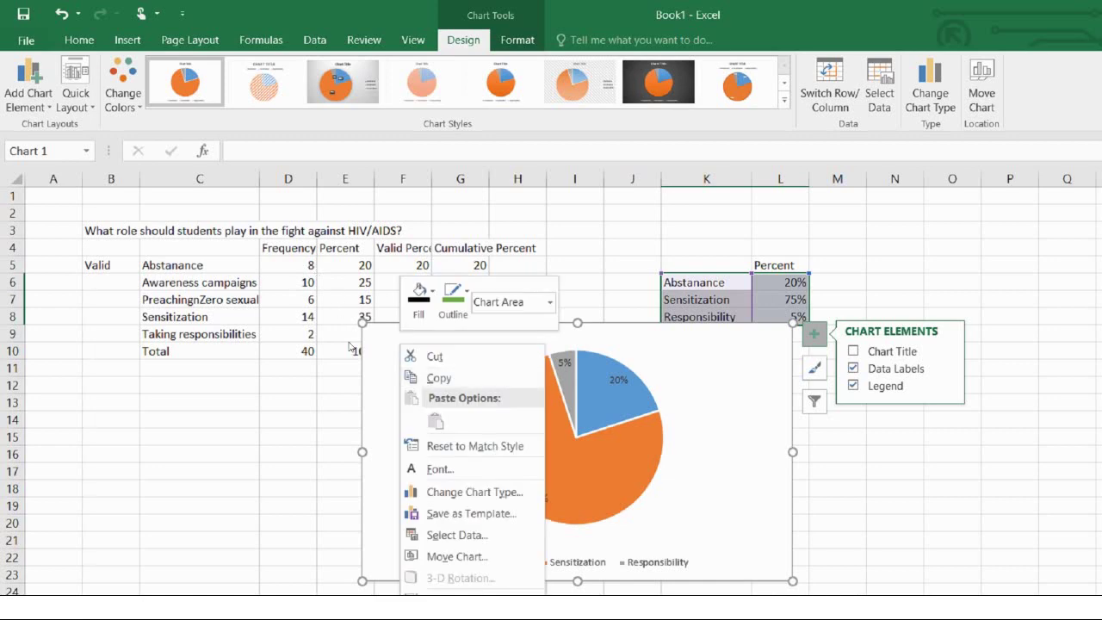
{"action": "key", "text": "Tab"}
{"action": "key", "text": "Left"}
{"action": "key", "text": "Right"}
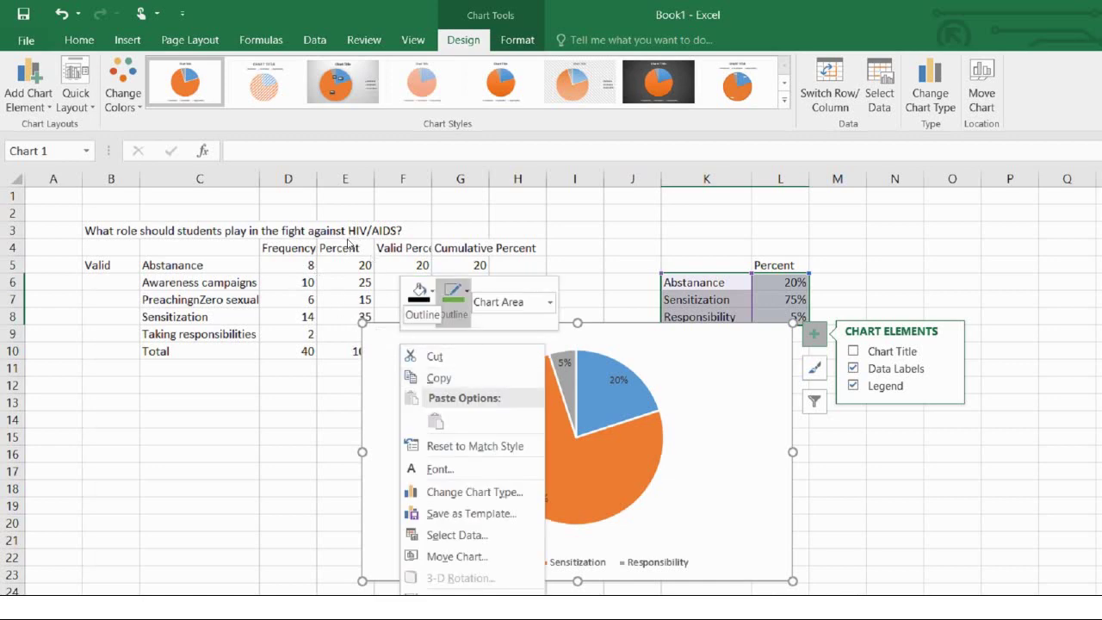
{"action": "key", "text": "Left"}
{"action": "key", "text": "Down"}
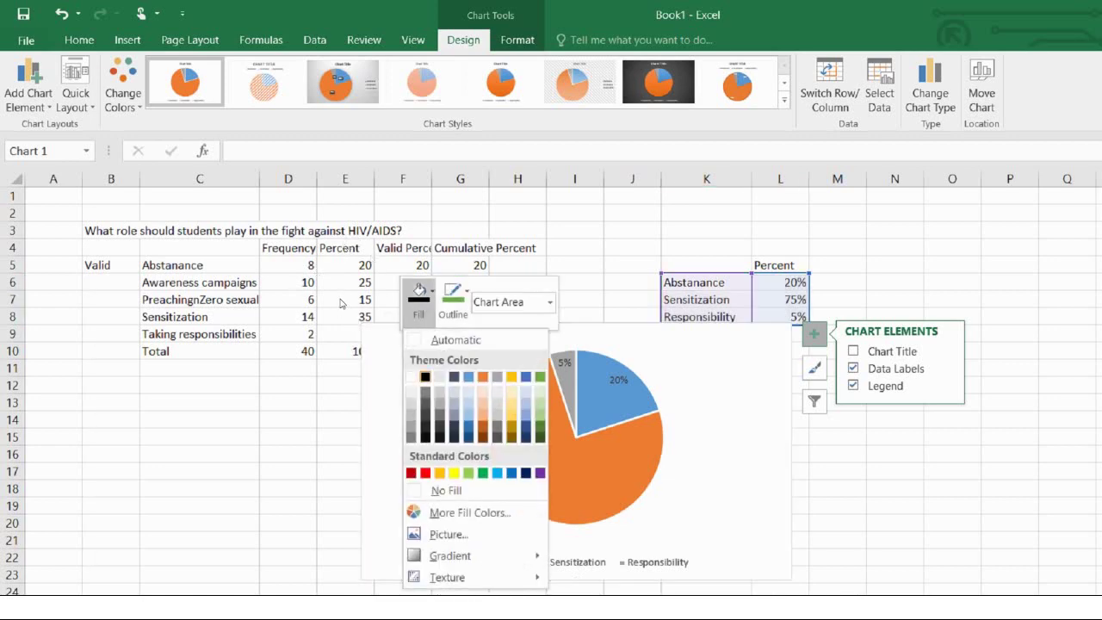
{"action": "left_click", "coordinate": [425, 376]}
{"action": "key", "text": "Escape"}
{"action": "key", "text": "Escape"}
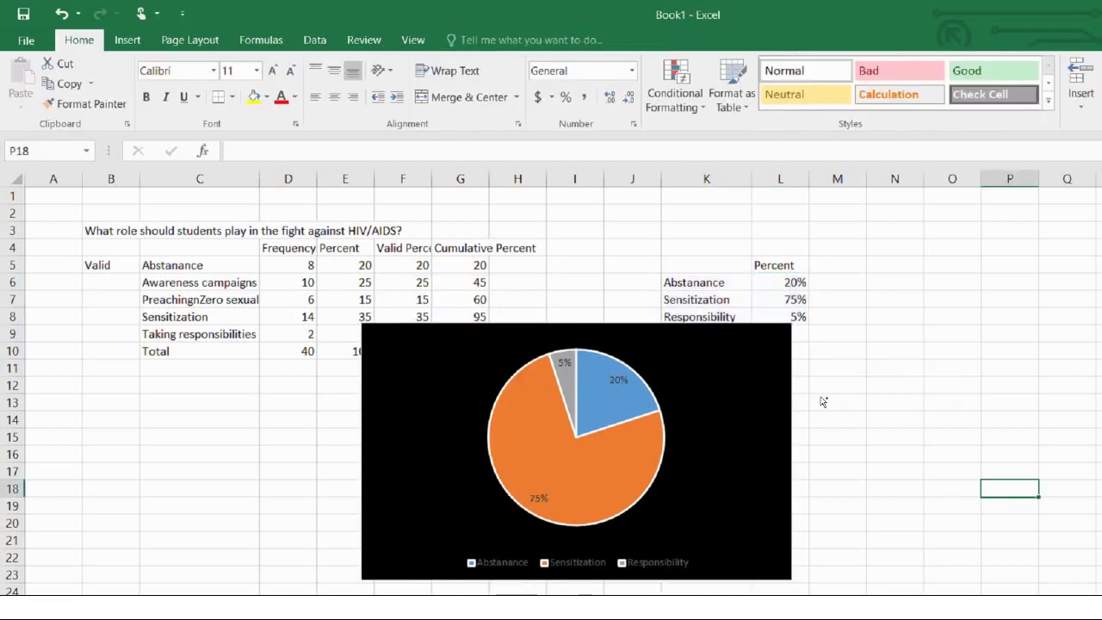
{"action": "key", "text": "ctrl+z"}
{"action": "left_click", "coordinate": [836, 437]}
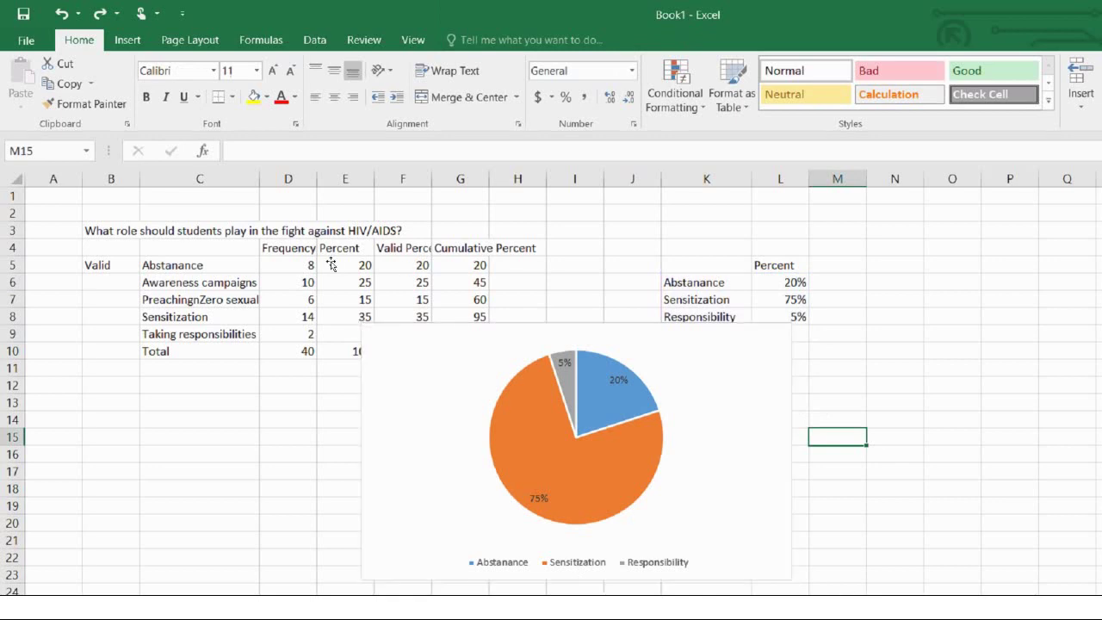
Give the pie chart's chart area a black outline.
{"action": "left_click", "coordinate": [407, 340]}
{"action": "right_click", "coordinate": [366, 325]}
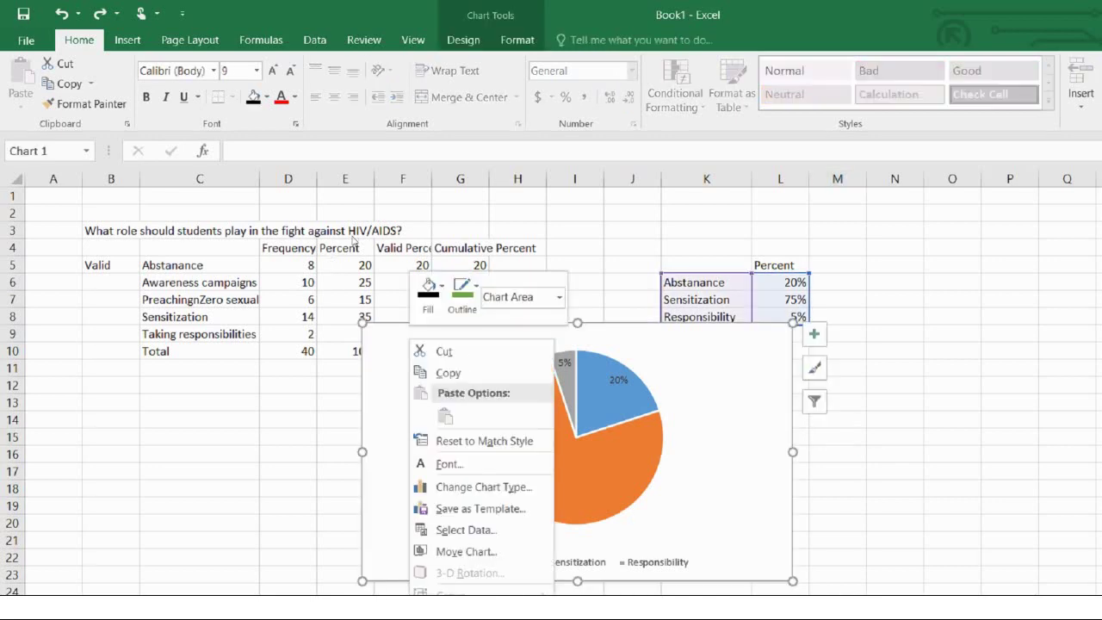
{"action": "left_click", "coordinate": [463, 287]}
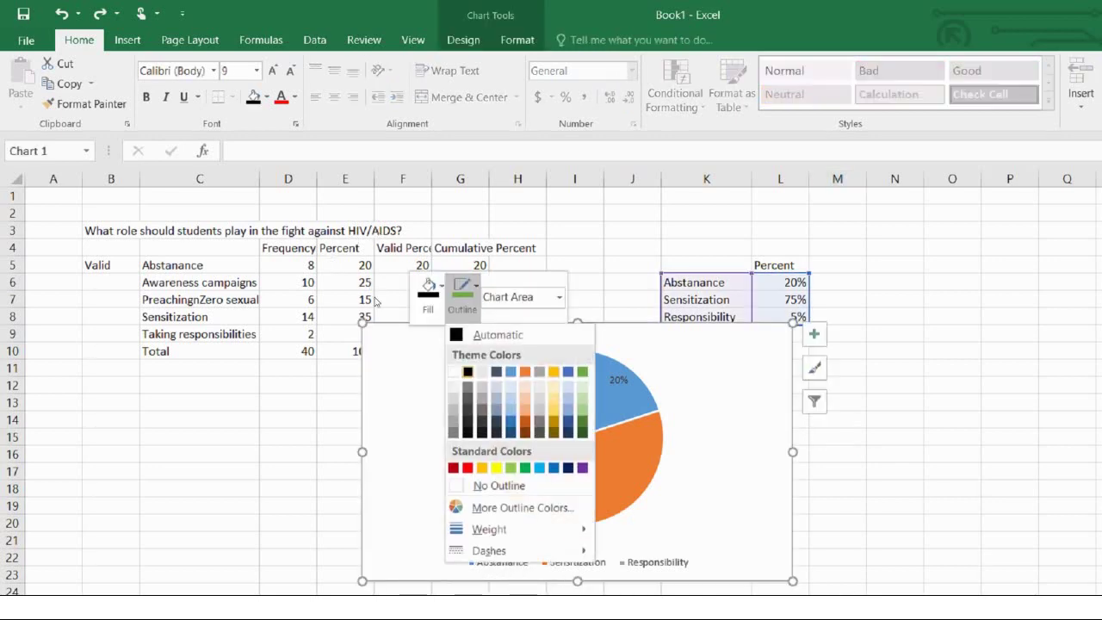
{"action": "left_click", "coordinate": [467, 371]}
{"action": "left_click", "coordinate": [1010, 471]}
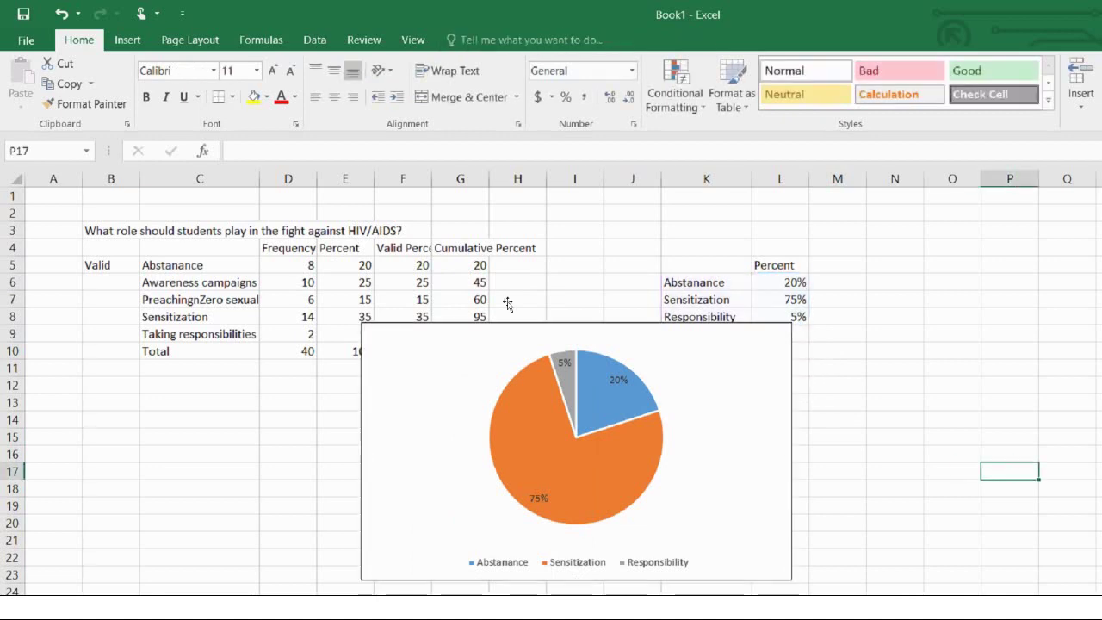
Format the pie chart's legend in Century Gothic at size 12.
{"action": "left_click", "coordinate": [502, 562]}
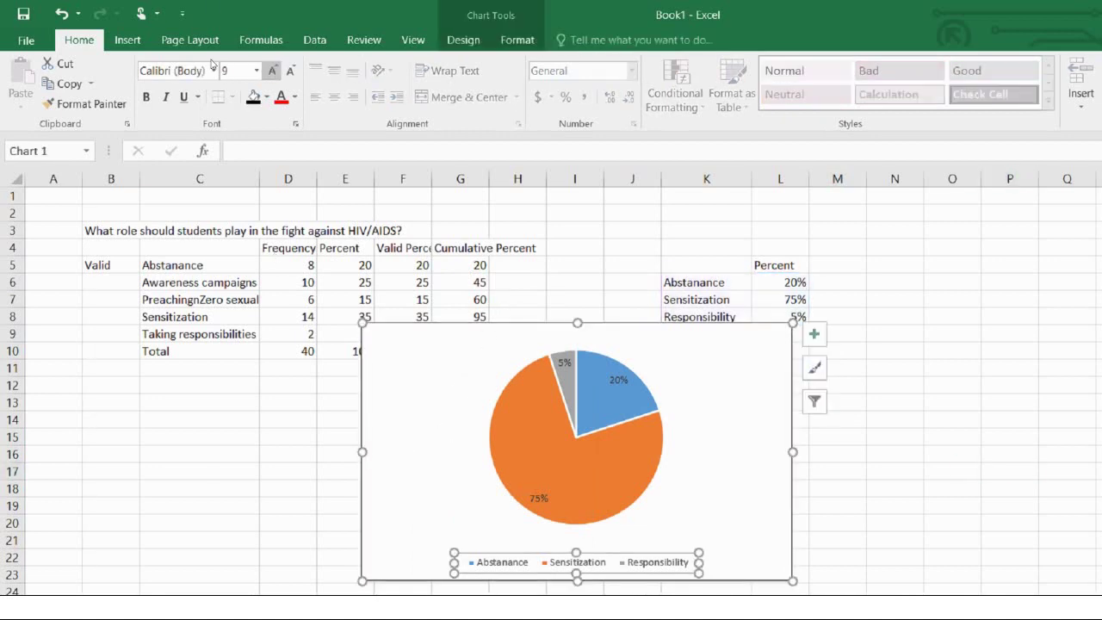
{"action": "left_click", "coordinate": [272, 70]}
{"action": "left_click", "coordinate": [272, 70]}
{"action": "left_click", "coordinate": [272, 70]}
{"action": "left_click", "coordinate": [272, 69]}
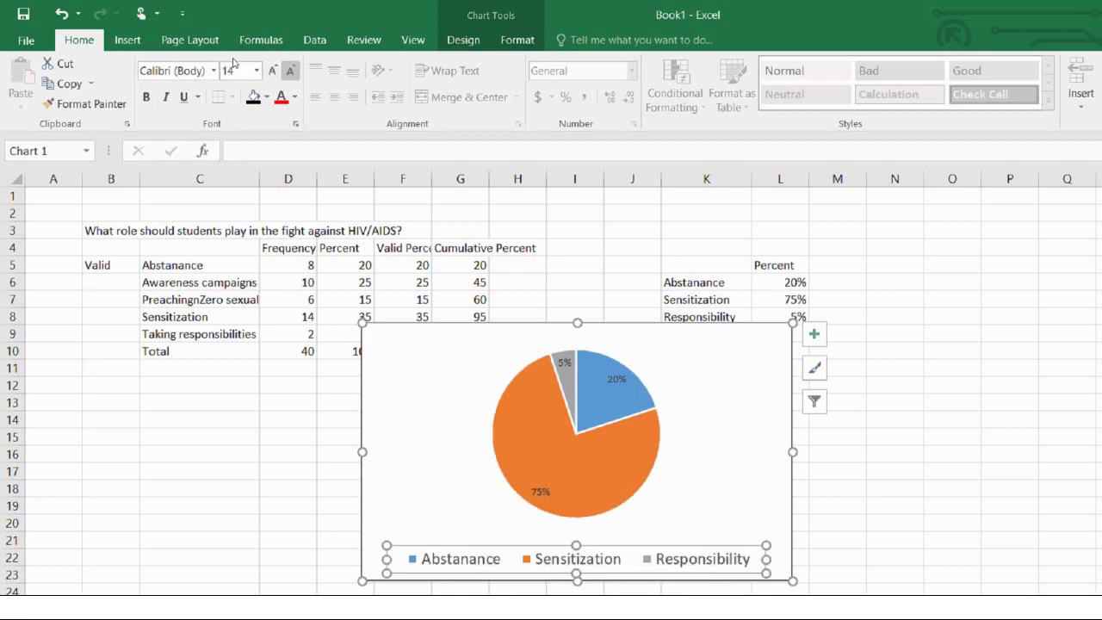
{"action": "key", "text": "ctrl+z"}
{"action": "left_click", "coordinate": [212, 69]}
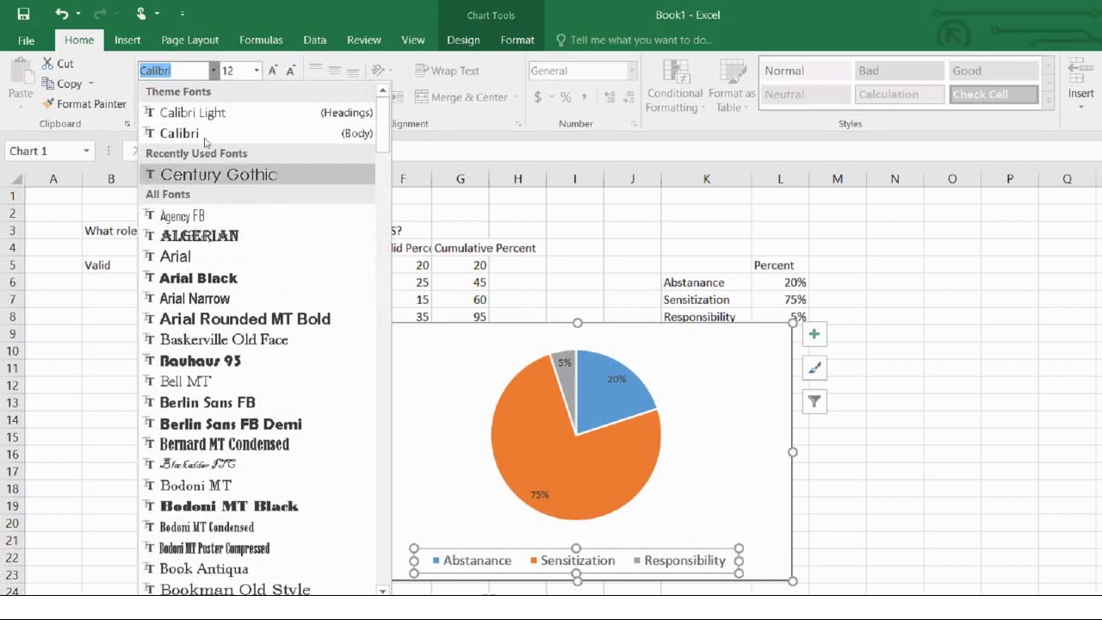
{"action": "left_click", "coordinate": [255, 176]}
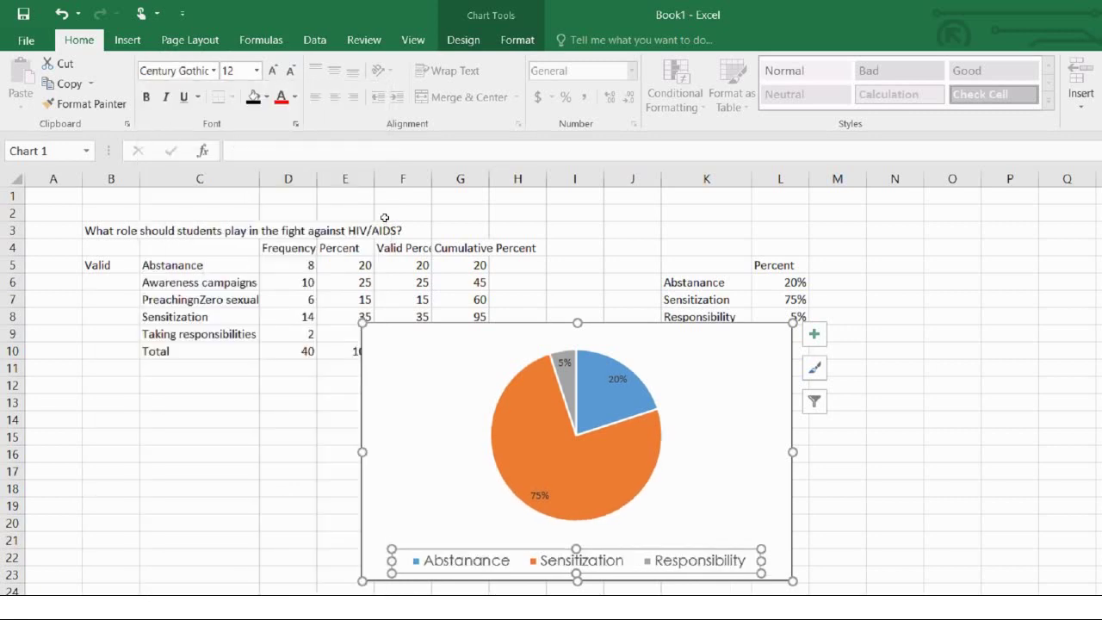
Format the pie chart's percentage data labels in Century Gothic at size 12.
{"action": "left_click", "coordinate": [563, 364]}
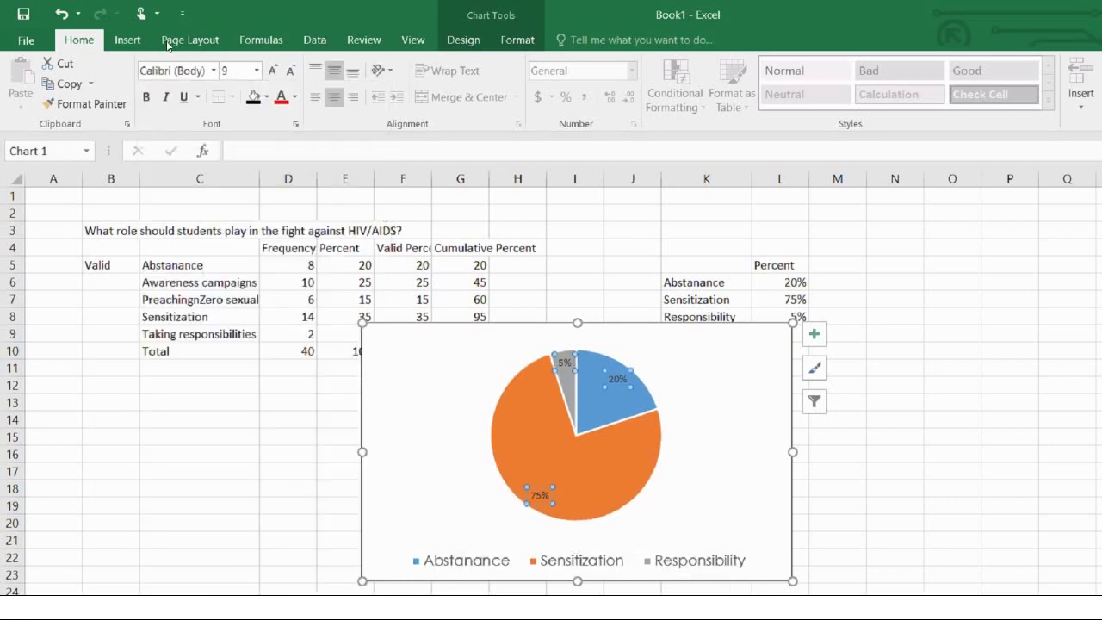
{"action": "key", "text": "ctrl+shift+period"}
{"action": "key", "text": "ctrl+shift+period"}
{"action": "key", "text": "ctrl+shift+period"}
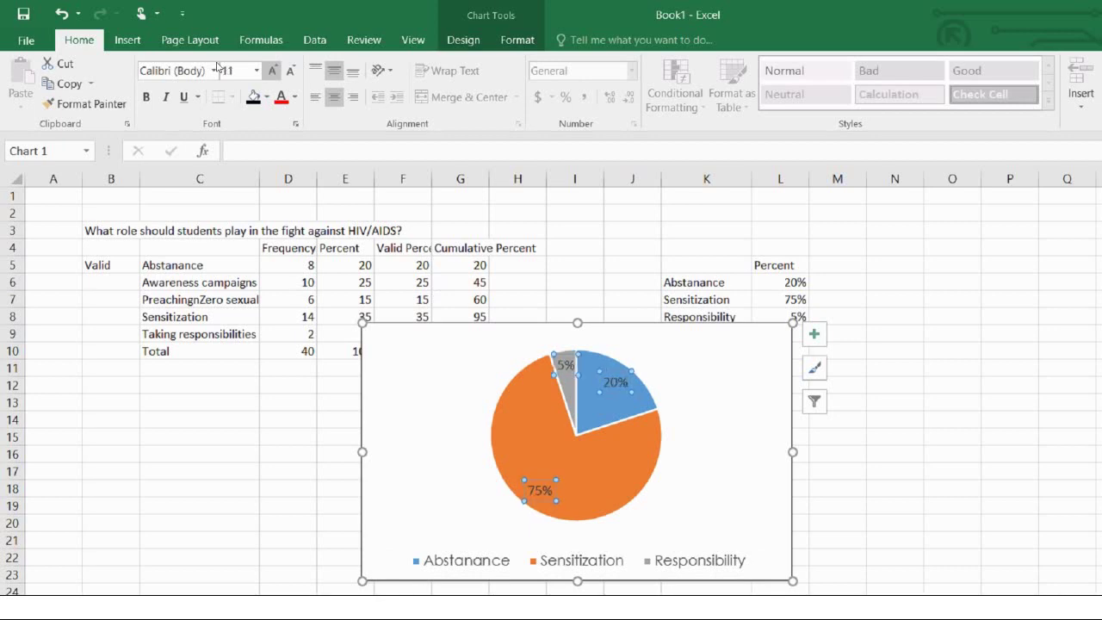
{"action": "key", "text": "ctrl+shift+comma"}
{"action": "left_click", "coordinate": [214, 69]}
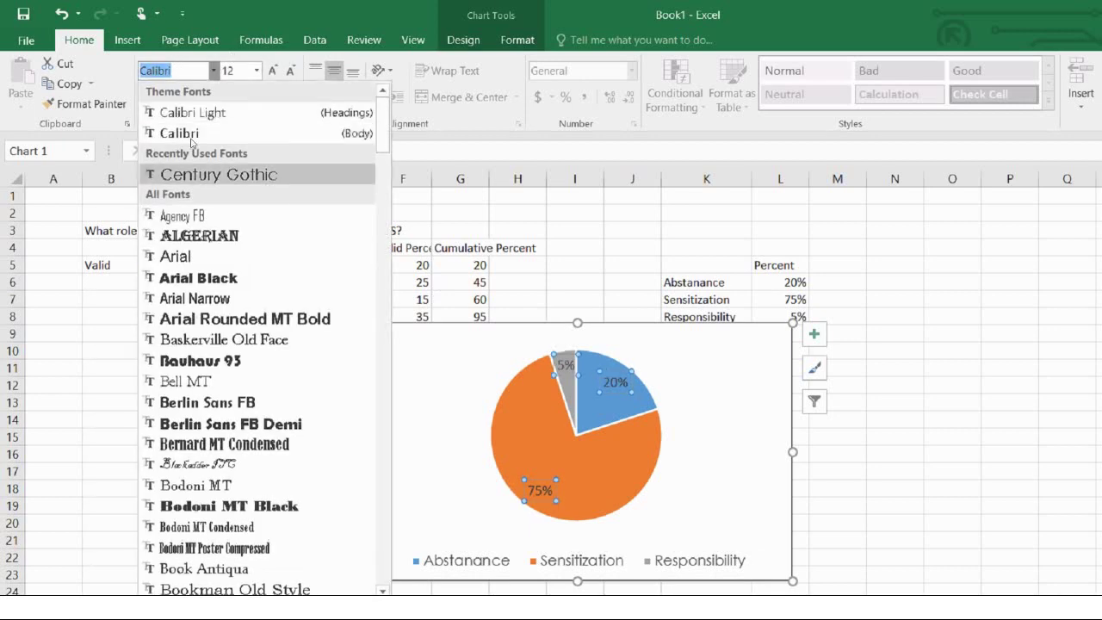
{"action": "left_click", "coordinate": [195, 174]}
{"action": "left_click", "coordinate": [952, 454]}
Copy the whole pie chart and switch to the Analysis document in Word, at section 4.2.2 Routine screening for students.
{"action": "left_click", "coordinate": [744, 358]}
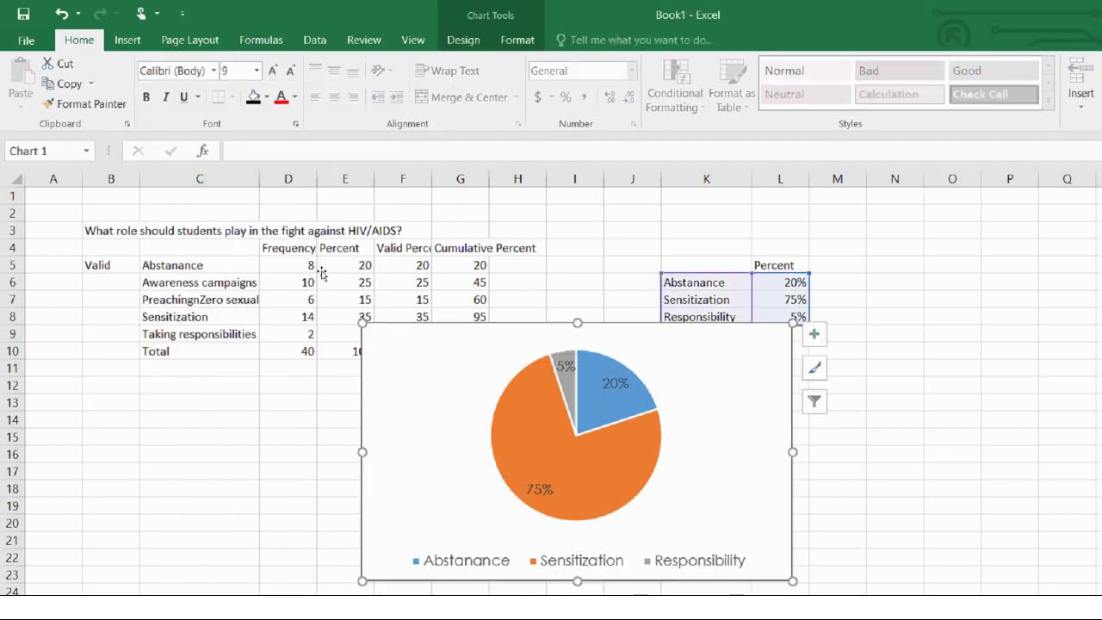
{"action": "key", "text": "ctrl+c"}
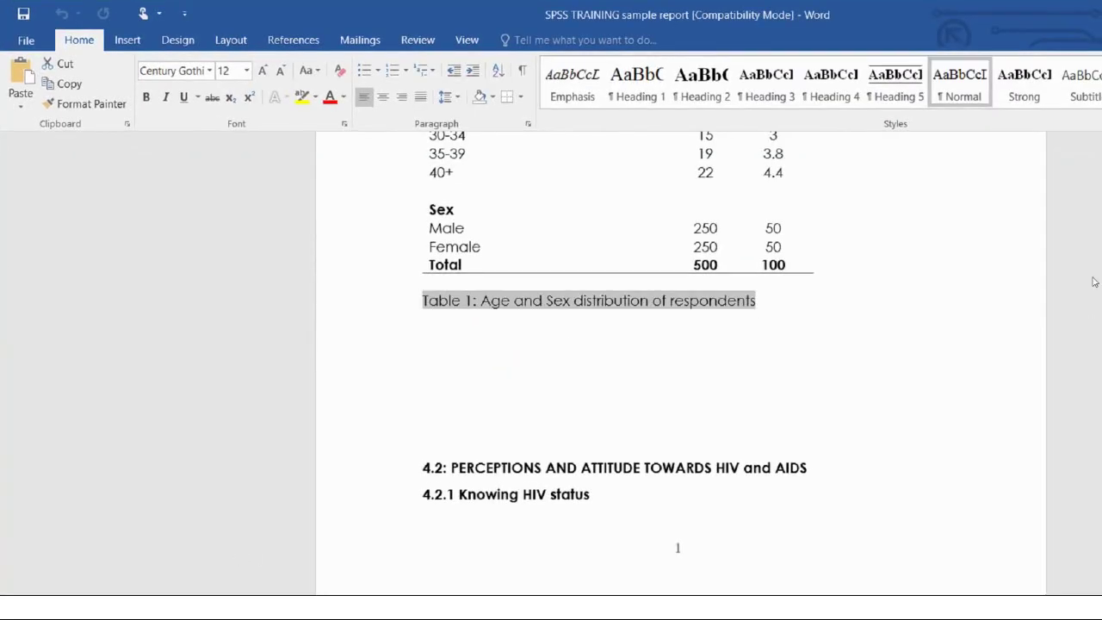
{"action": "left_click_drag", "start_coordinate": [1098, 284], "coordinate": [1100, 347]}
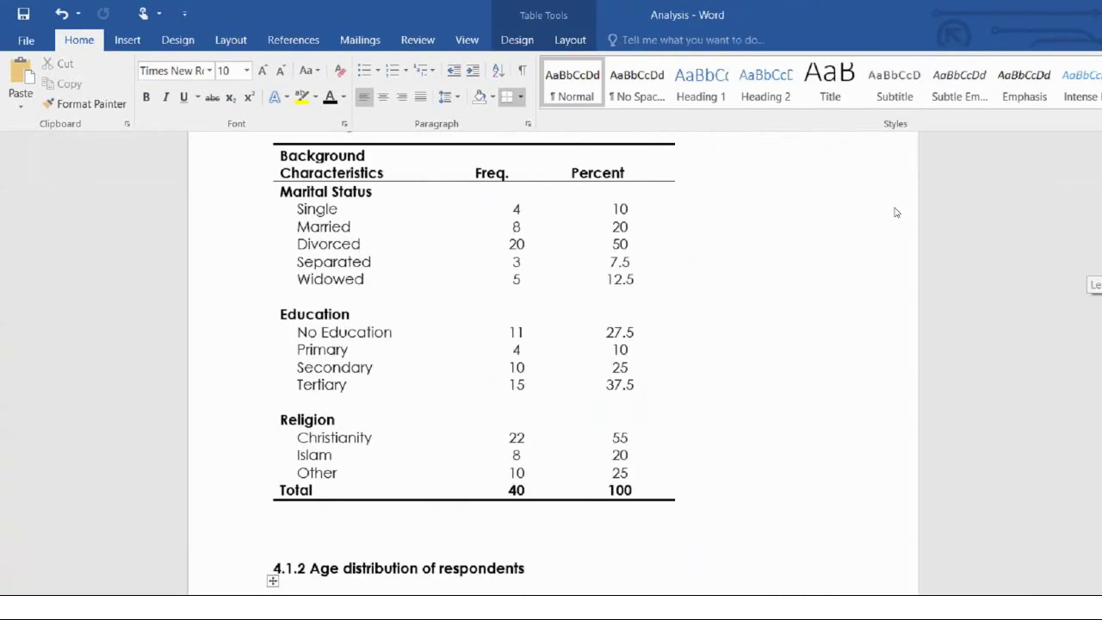
{"action": "scroll", "coordinate": [905, 232], "scroll_direction": "down", "scroll_amount": 3}
{"action": "scroll", "coordinate": [924, 256], "scroll_direction": "down", "scroll_amount": 10}
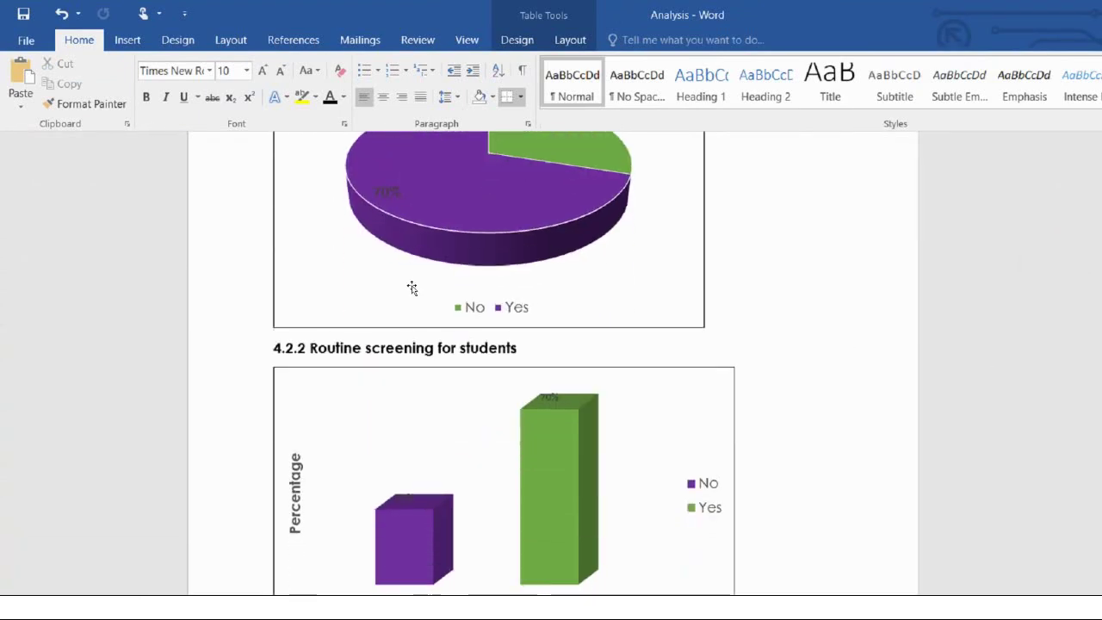
Insert four blank lines above the heading "4.2.2 Routine screening for students".
{"action": "left_click", "coordinate": [568, 263]}
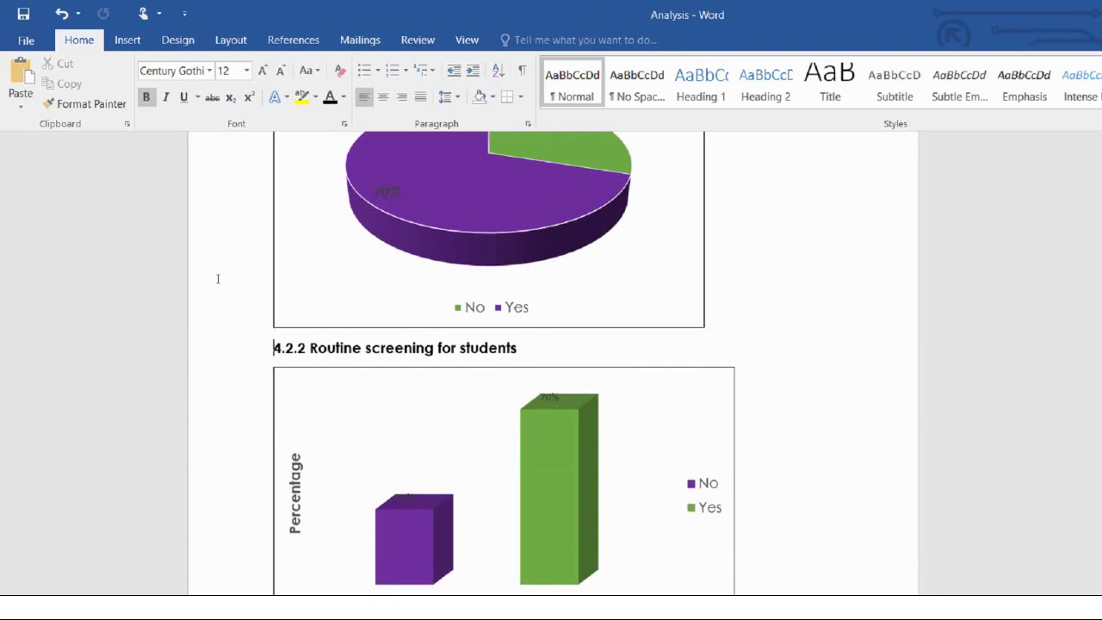
{"action": "key", "text": "Return"}
{"action": "key", "text": "Return"}
{"action": "key", "text": "Return"}
{"action": "key", "text": "Return"}
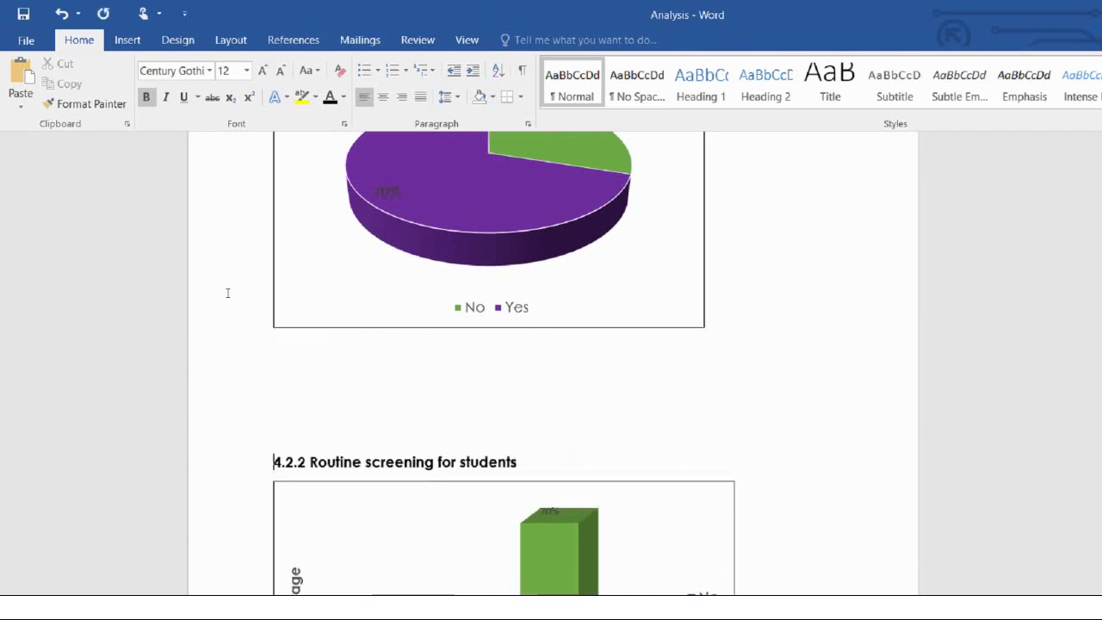
Enter the heading "4.2.2 Students role in fighting HIV" in the blank space and paste the copied pie chart beneath it.
{"action": "double_click", "coordinate": [277, 379]}
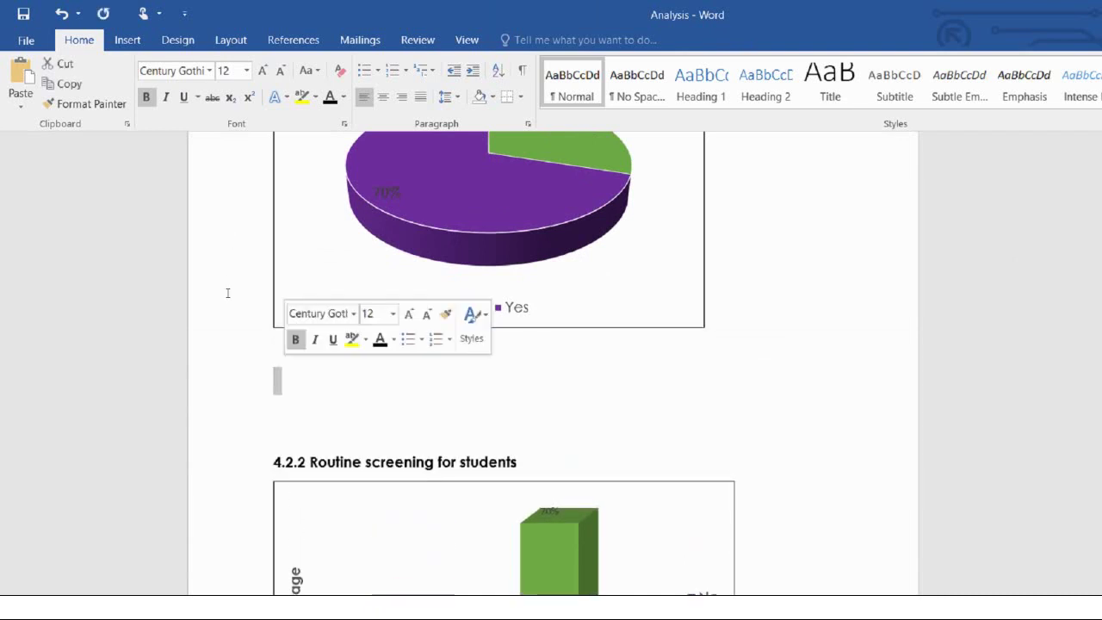
{"action": "key", "text": "Left"}
{"action": "type", "text": "4"}
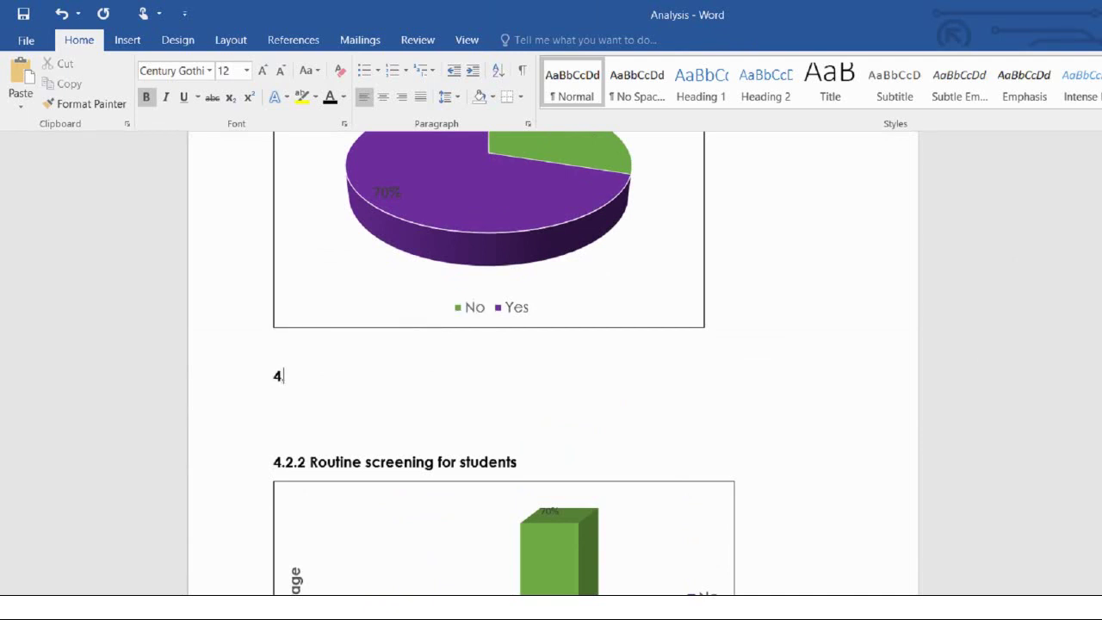
{"action": "type", "text": ".2.2 Students role "}
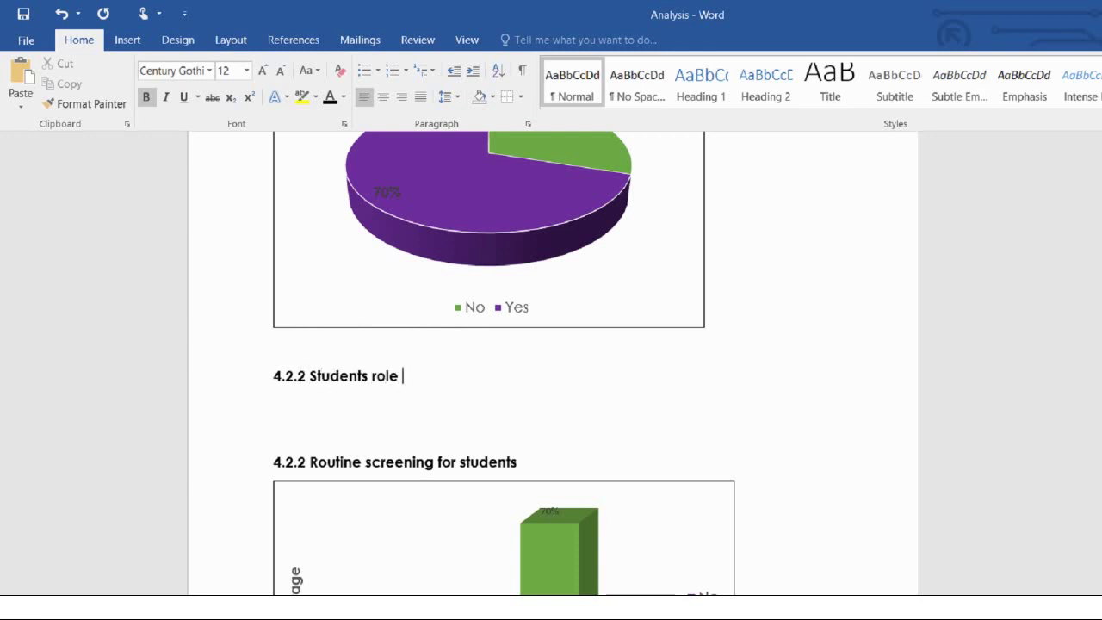
{"action": "type", "text": "in fighting"}
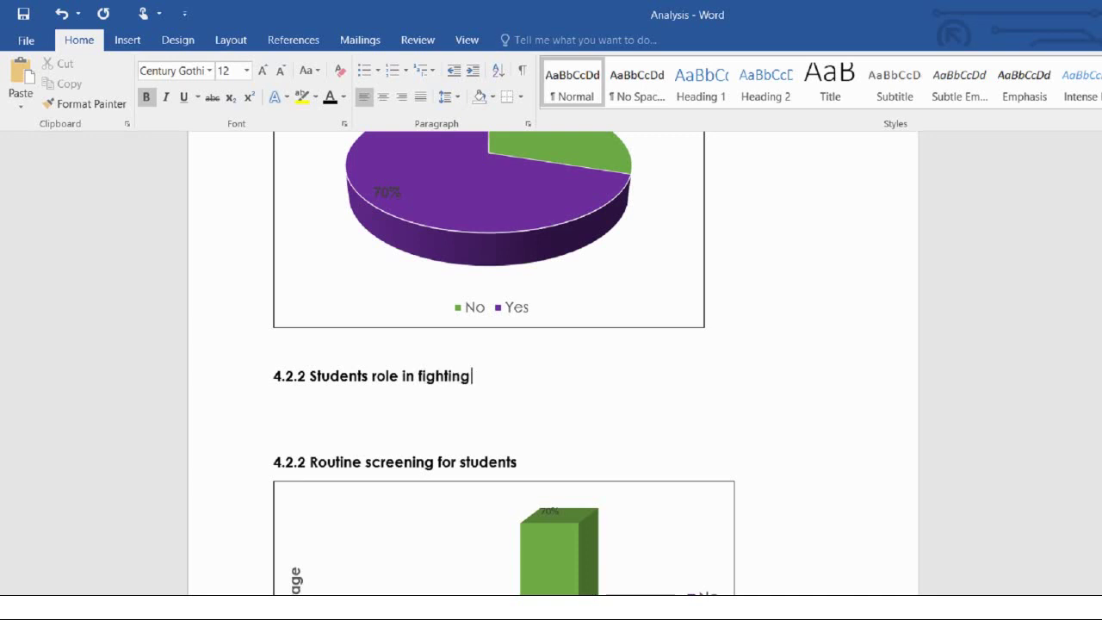
{"action": "type", "text": " HIV"}
{"action": "key", "text": "Return"}
{"action": "key", "text": "ctrl+v"}
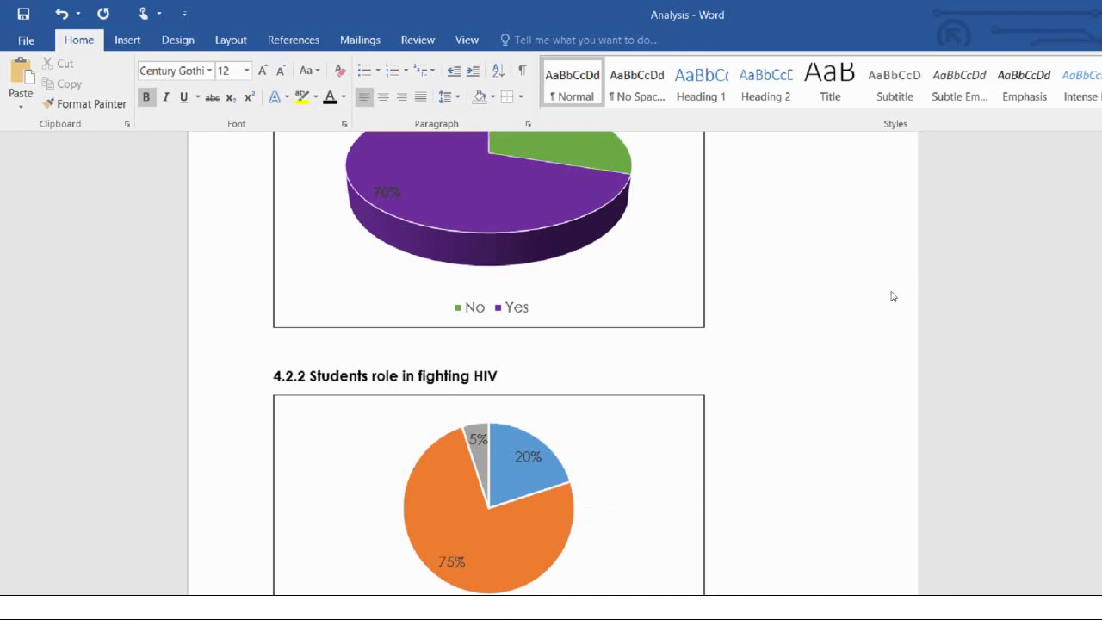
Renumber the Routine screening for students heading to 4.2.3 and add three blank lines above it to move it to the next page.
{"action": "scroll", "coordinate": [893, 296], "scroll_direction": "down", "scroll_amount": 8}
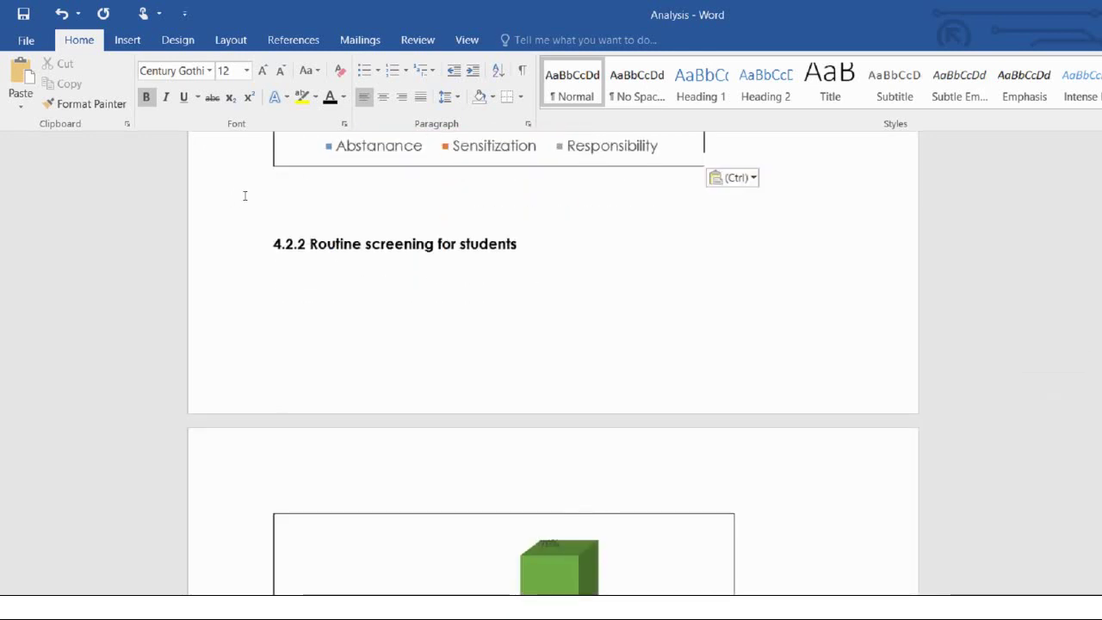
{"action": "key", "text": "BackSpace"}
{"action": "type", "text": "3"}
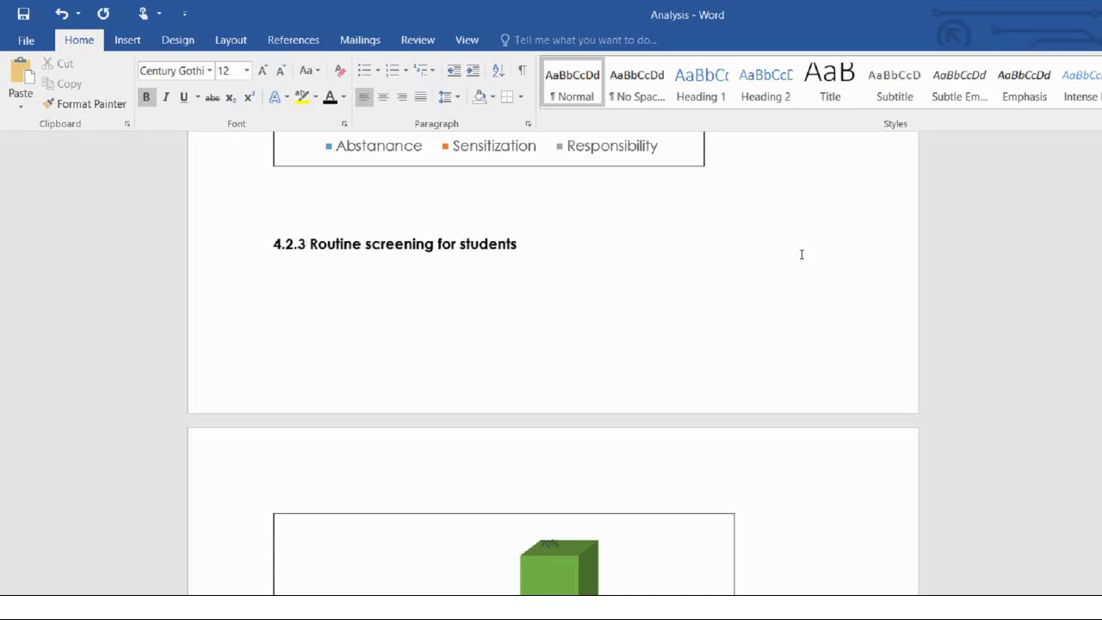
{"action": "left_click", "coordinate": [247, 173]}
{"action": "key", "text": "Return"}
{"action": "key", "text": "Return"}
{"action": "key", "text": "Return"}
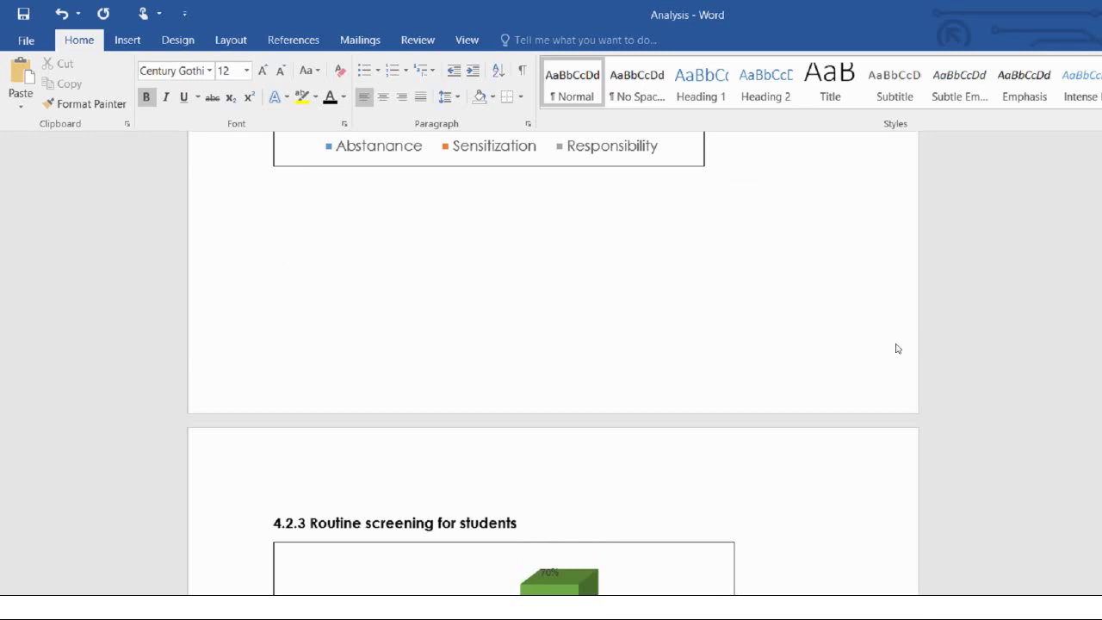
Renumber the Revealing HIV Status heading to 4.2.4 and the Organizations dealing with HIV on campus heading to 4.2.5.
{"action": "scroll", "coordinate": [899, 361], "scroll_direction": "down", "scroll_amount": 10}
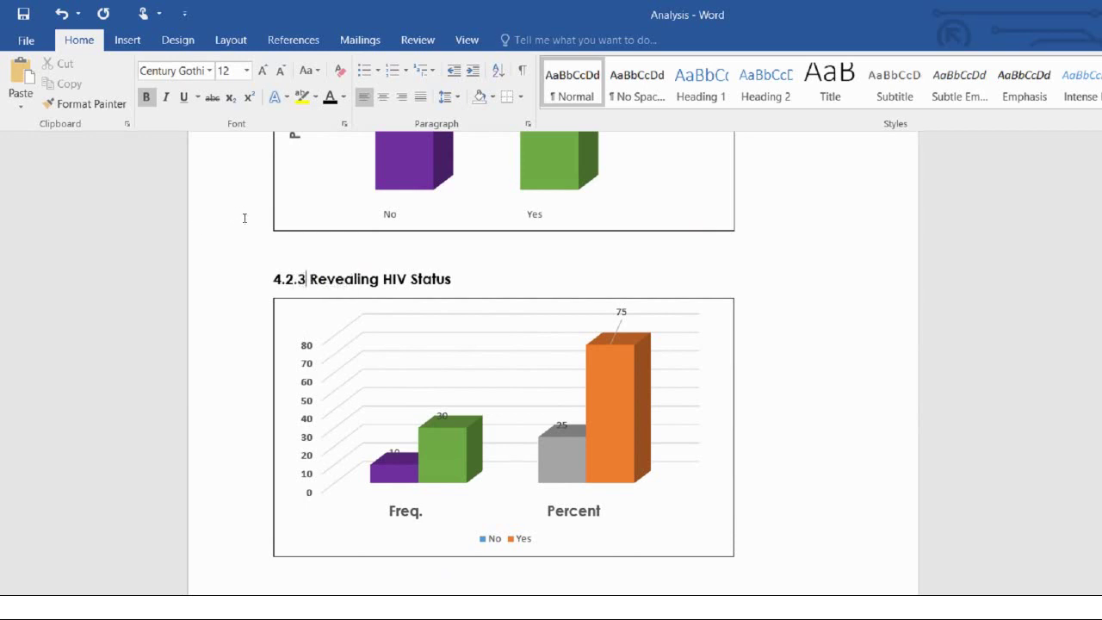
{"action": "key", "text": "BackSpace"}
{"action": "type", "text": "4"}
{"action": "key", "text": "Down"}
{"action": "scroll", "coordinate": [890, 477], "scroll_direction": "down", "scroll_amount": 5}
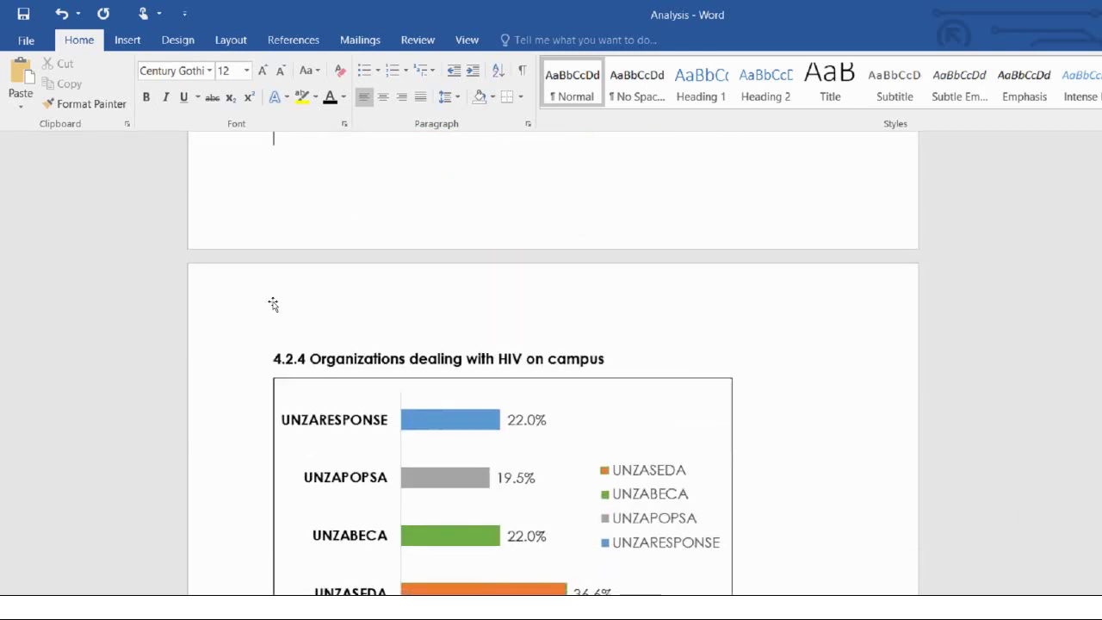
{"action": "key", "text": "Down"}
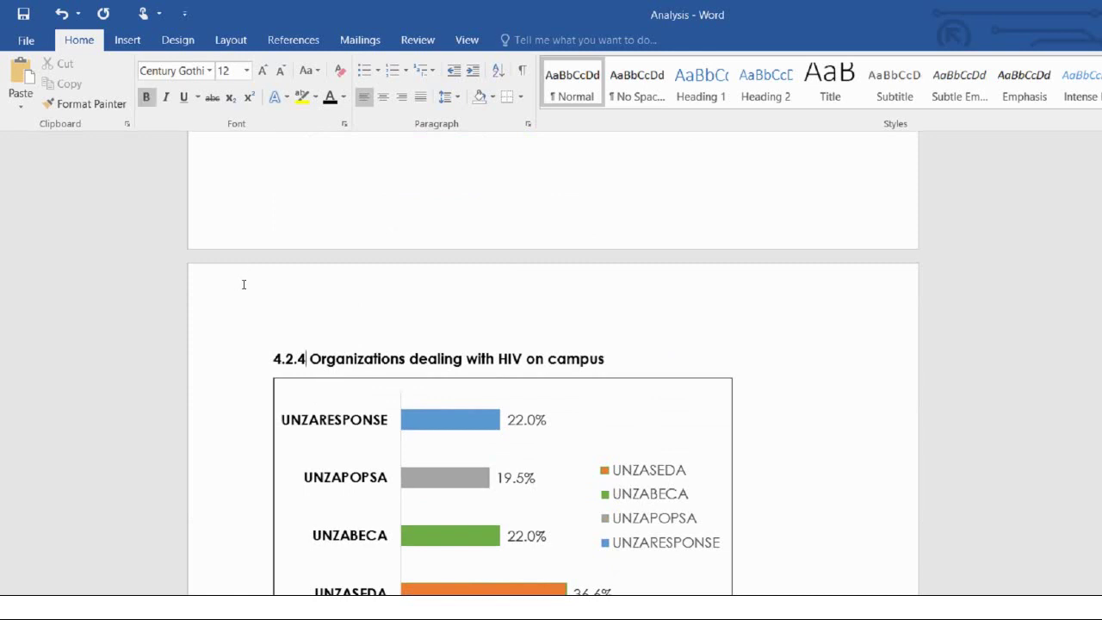
{"action": "key", "text": "BackSpace"}
{"action": "type", "text": "5"}
Review the pie chart under Students role in fighting HIV, then switch to the SPSS output to check the Q6 frequency table.
{"action": "scroll", "coordinate": [892, 438], "scroll_direction": "up", "scroll_amount": 15}
{"action": "scroll", "coordinate": [915, 324], "scroll_direction": "up", "scroll_amount": 10}
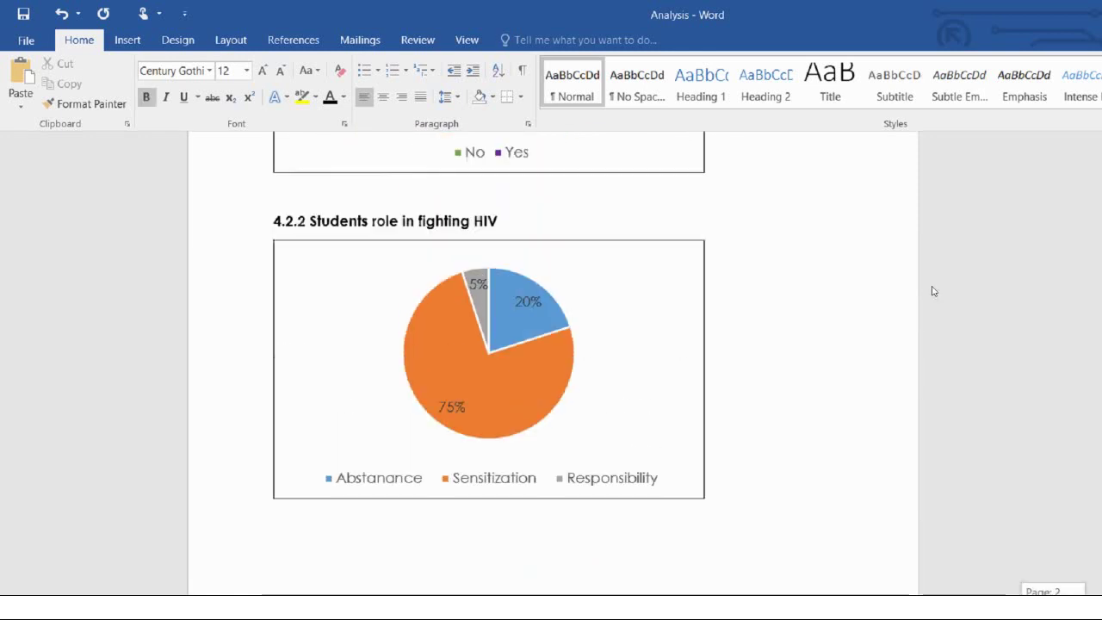
{"action": "scroll", "coordinate": [977, 288], "scroll_direction": "down", "scroll_amount": 5}
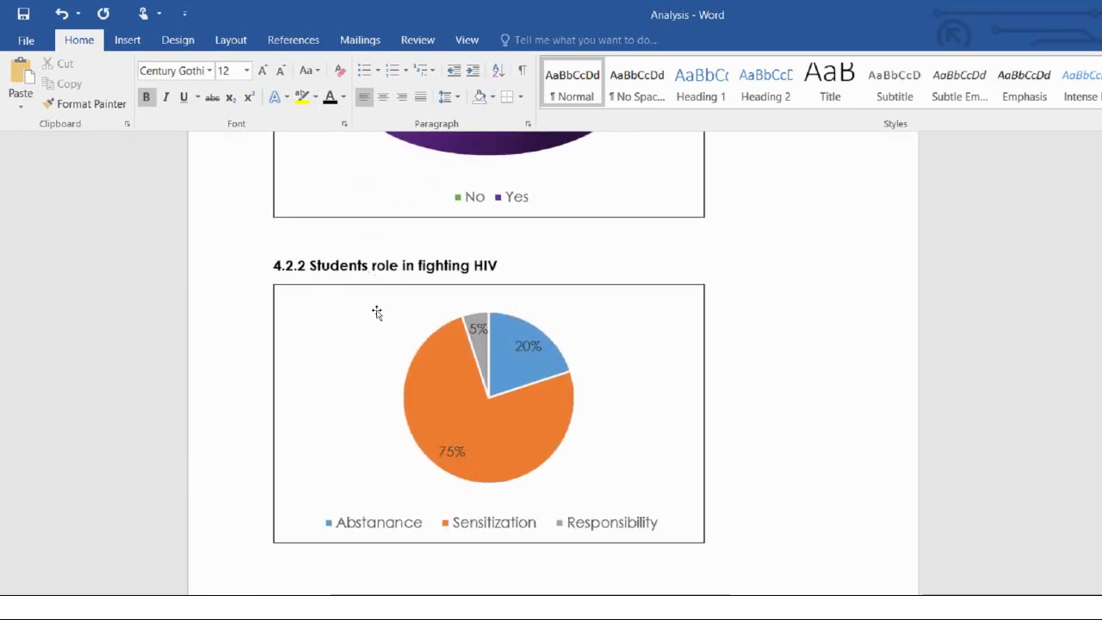
{"action": "mouse_move", "coordinate": [381, 356]}
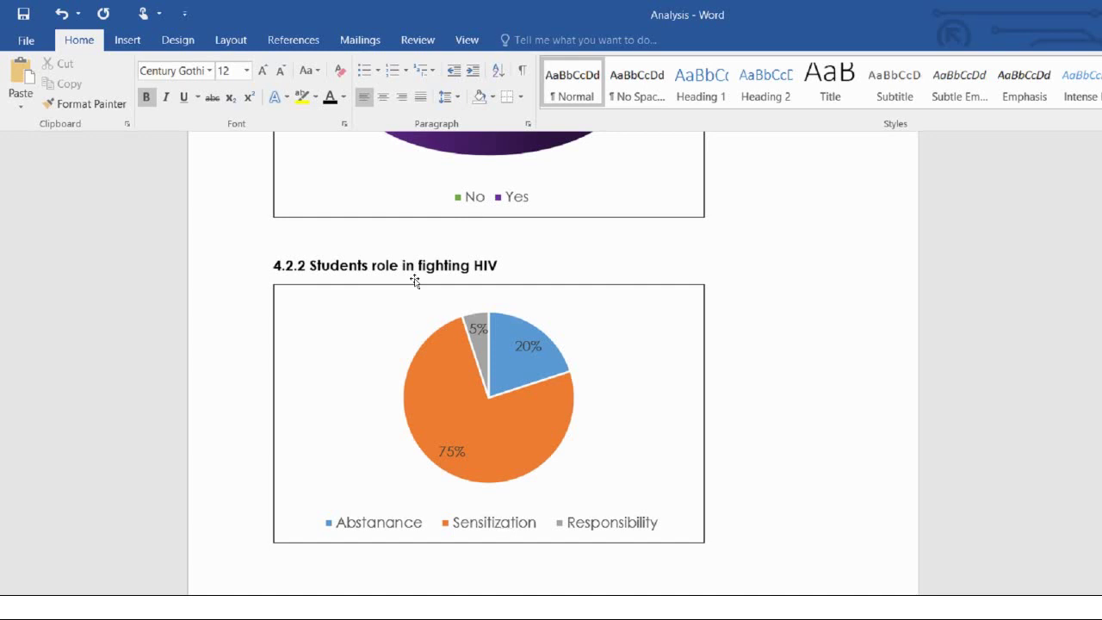
{"action": "left_click", "coordinate": [268, 283]}
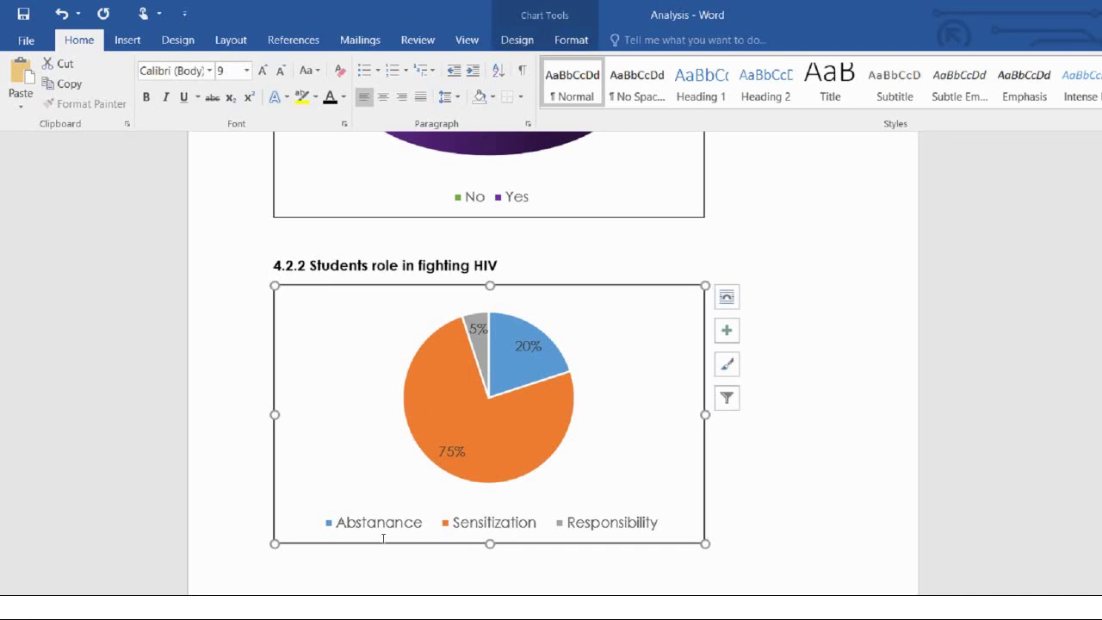
{"action": "left_click", "coordinate": [330, 373]}
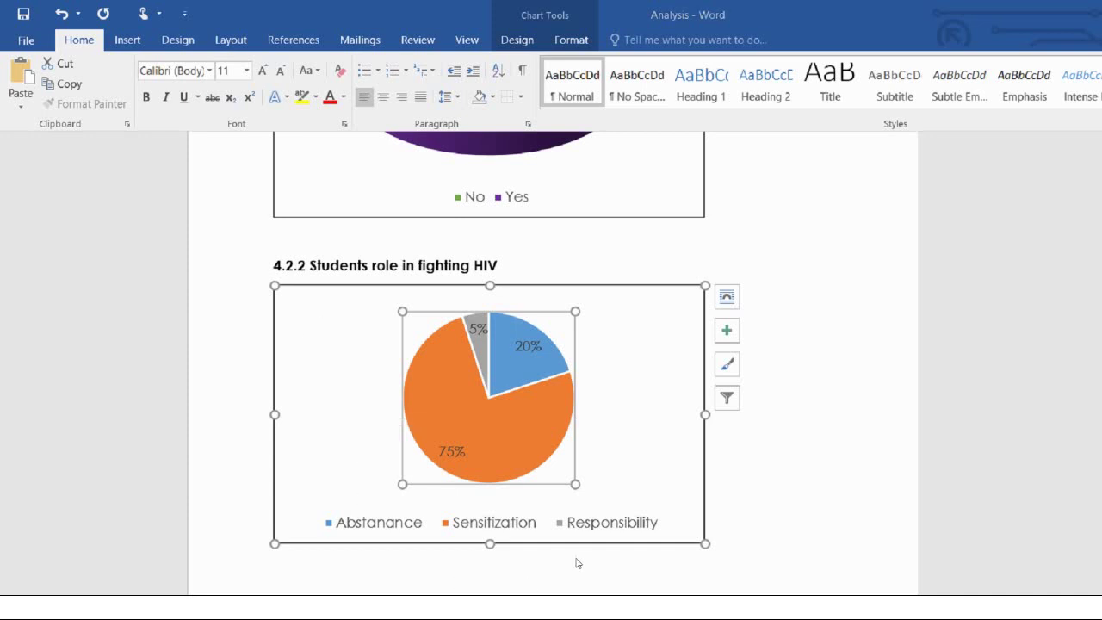
{"action": "key", "text": "alt+Tab"}
{"action": "left_click", "coordinate": [473, 360]}
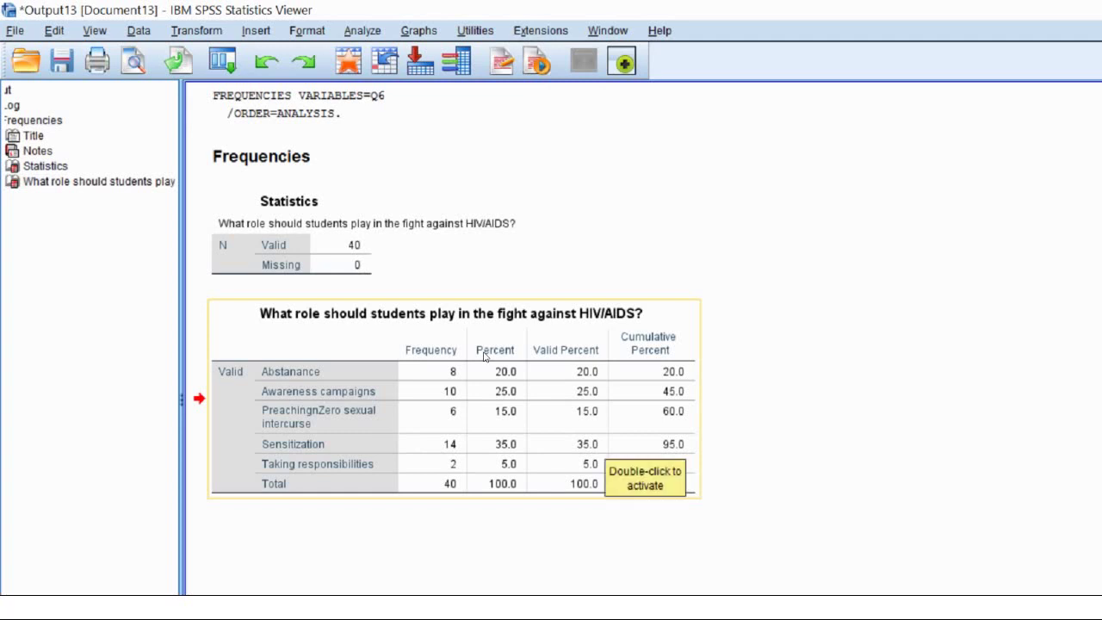